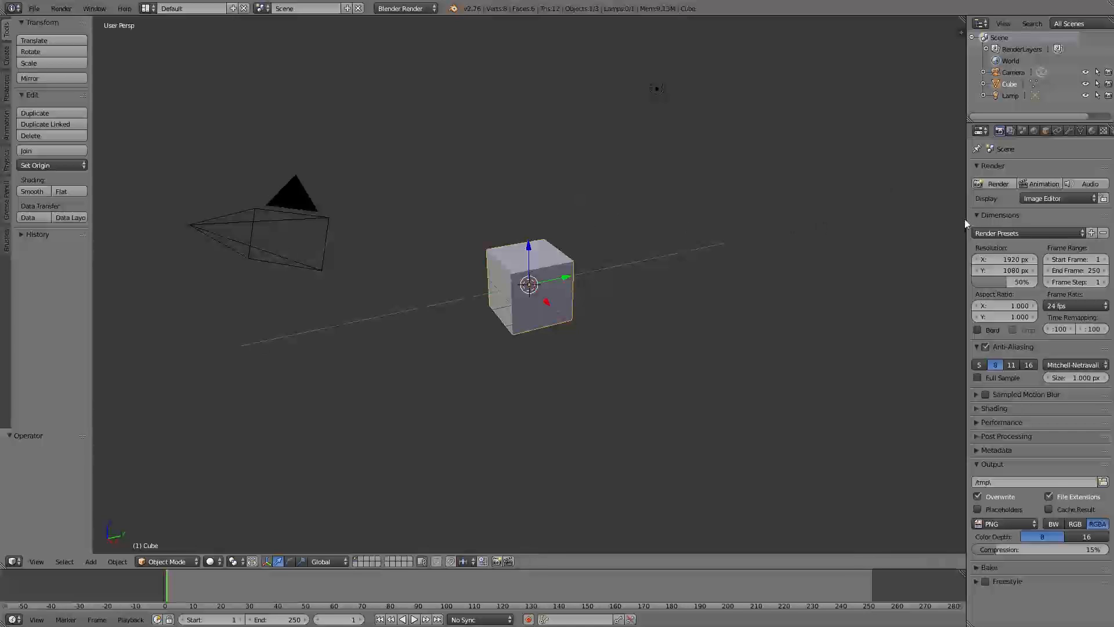
# Widen the Outliner and Properties column, collapse the Dimensions settings and enlarge the Outliner area vertically.
pyautogui.moveTo(970, 215); pyautogui.dragTo(646, 248)
pyautogui.click(976, 228)
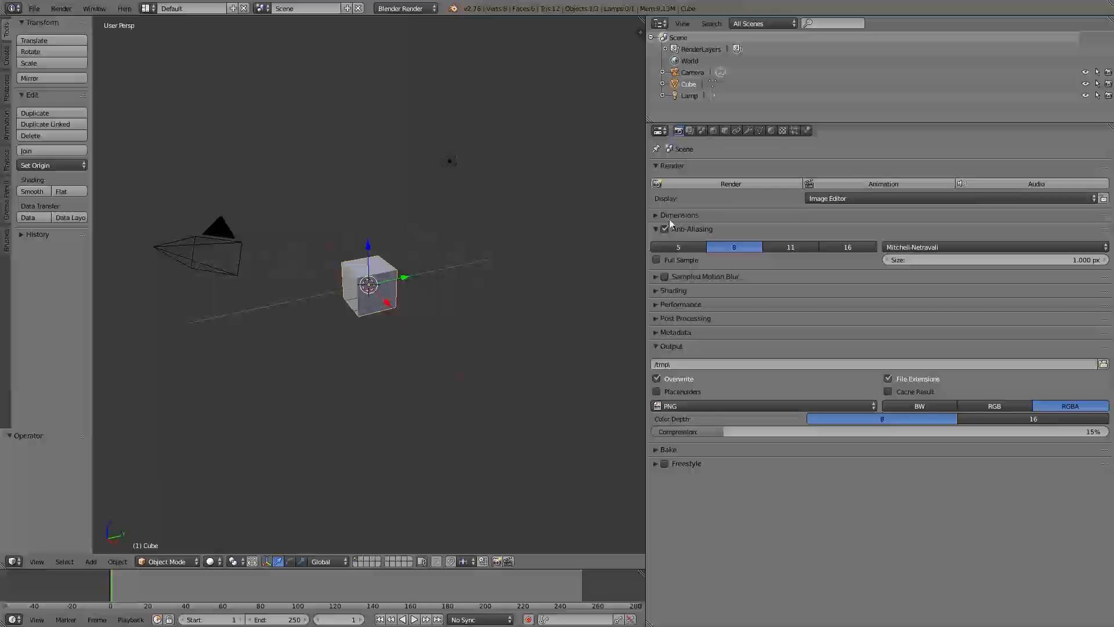
pyautogui.moveTo(858, 123); pyautogui.dragTo(866, 277)
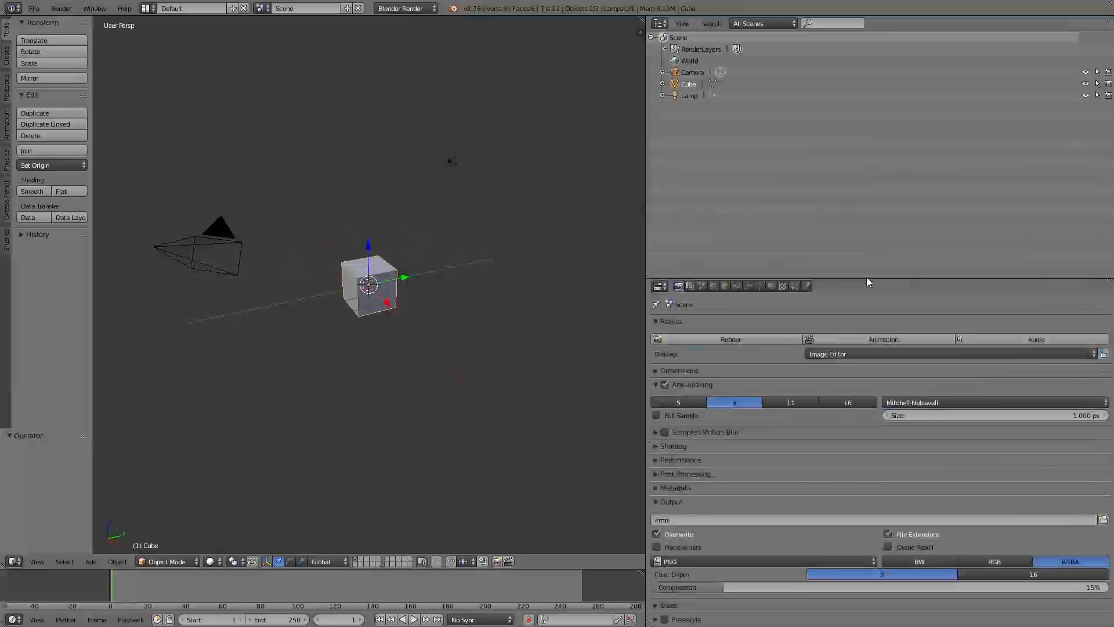
# Turn the Outliner area into User Preferences and search the add-ons for "mater".
pyautogui.click(660, 24)
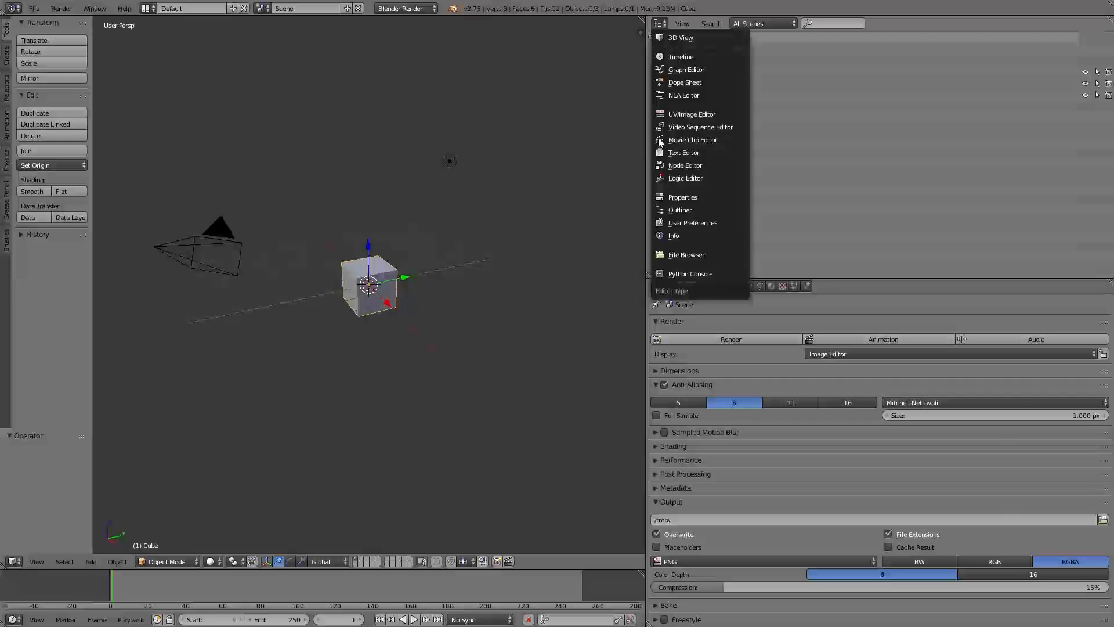
pyautogui.click(667, 222)
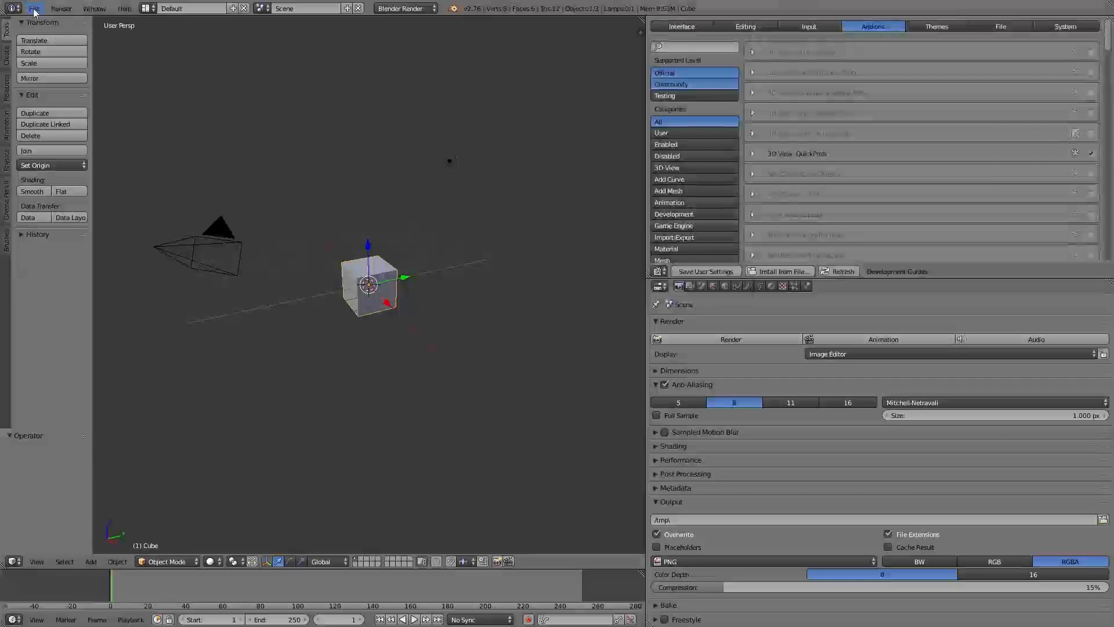
pyautogui.click(692, 51)
pyautogui.write('mater')
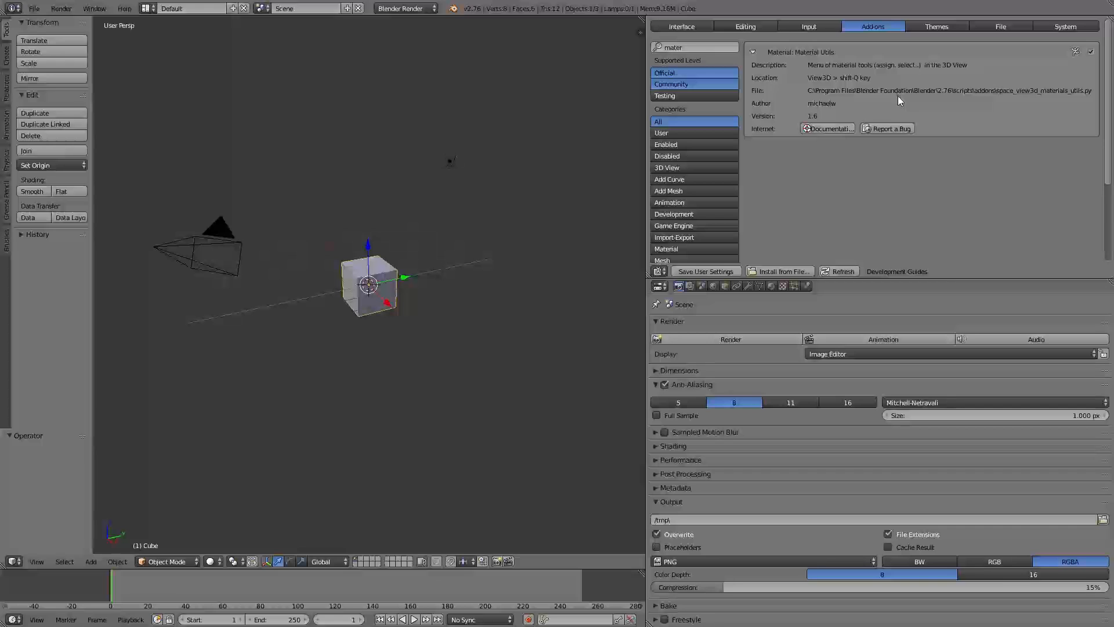
# Change the User Preferences area to the UV/Image Editor and make it slightly taller.
pyautogui.click(662, 271)
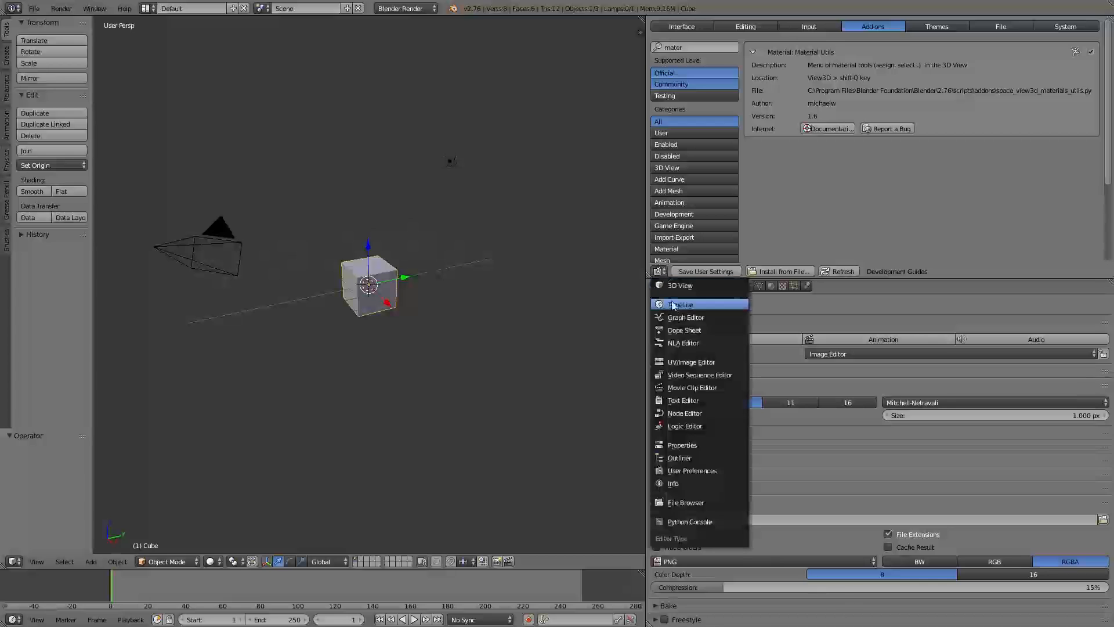
pyautogui.click(707, 363)
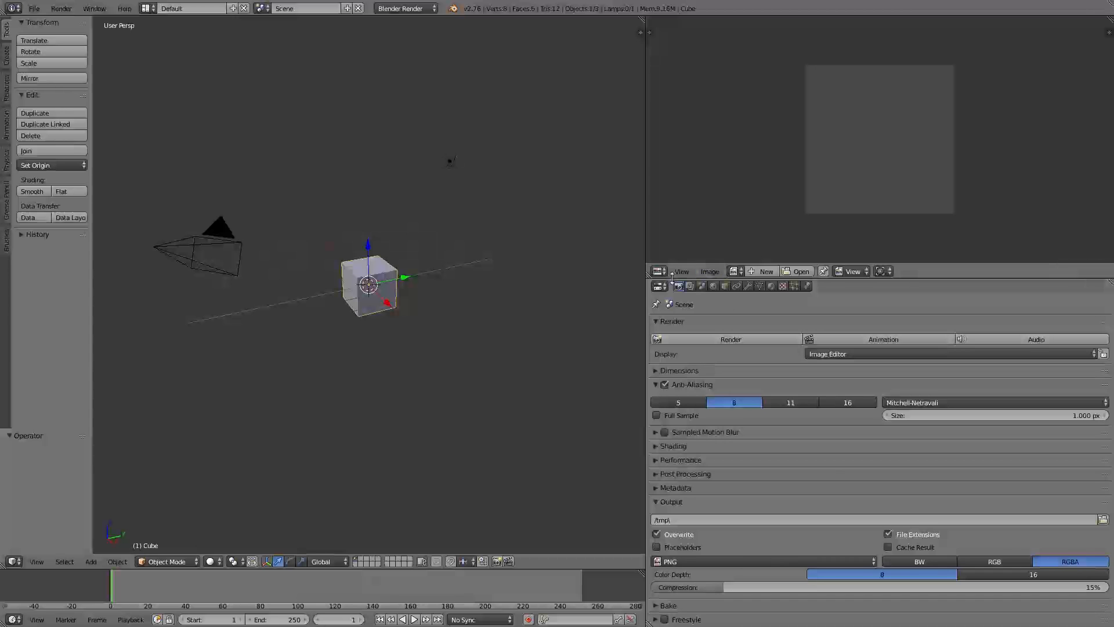
pyautogui.moveTo(672, 276); pyautogui.dragTo(671, 299)
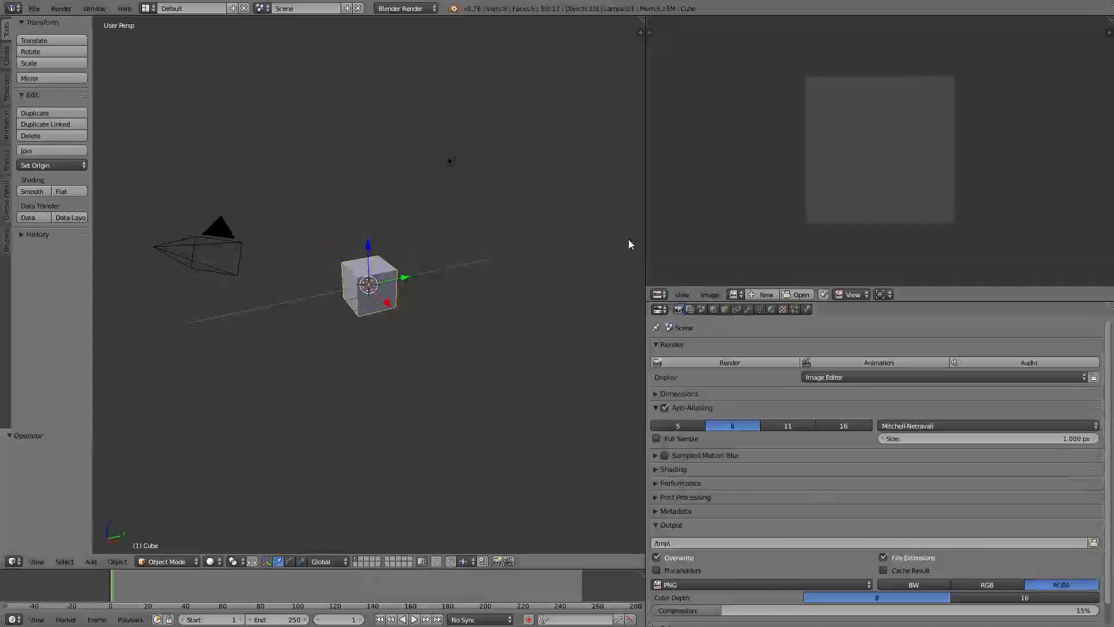
# Delete all default objects from the scene: the cube, camera and lamp.
pyautogui.moveTo(444, 271); pyautogui.dragTo(413, 279, button='middle')
pyautogui.press('a')
pyautogui.press('a')
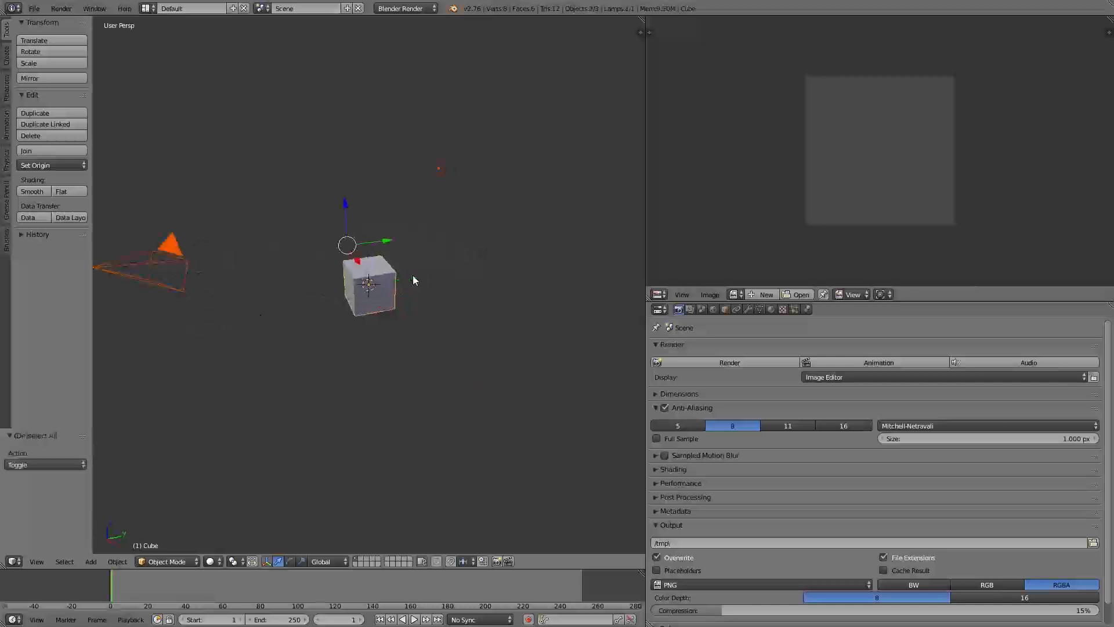
pyautogui.press('x')
pyautogui.click(407, 281)
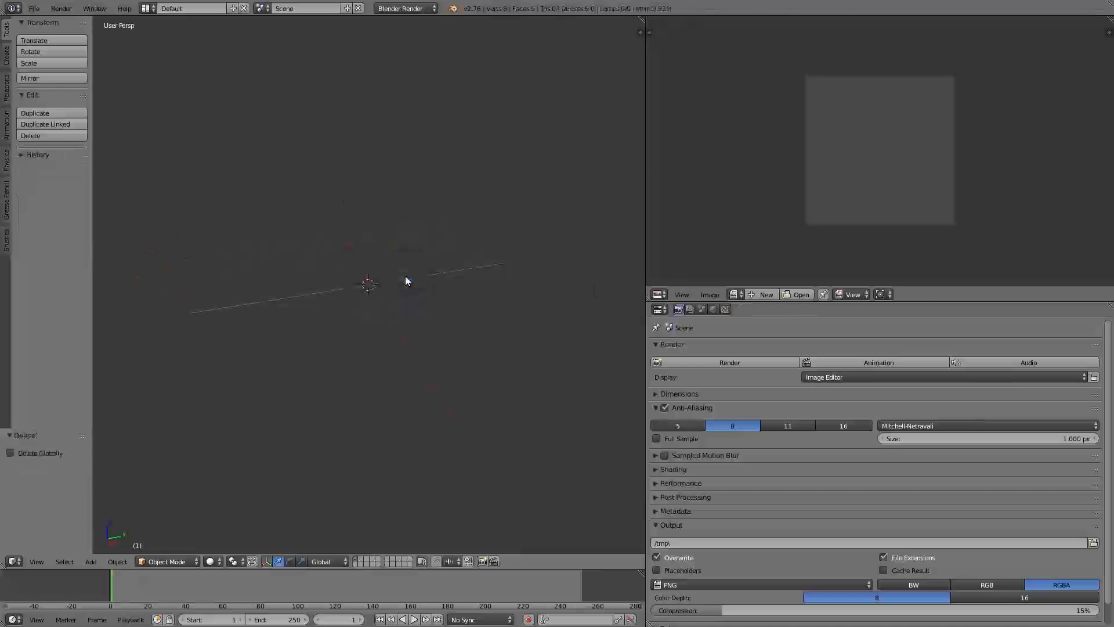
# Import RoundCube.obj as a Wavefront model from the BlendPaint folder on the Desktop.
pyautogui.keyDown('shift'); pyautogui.moveTo(366, 256); pyautogui.dragTo(416, 268, button='middle'); pyautogui.keyUp('shift')
pyautogui.click(33, 8)
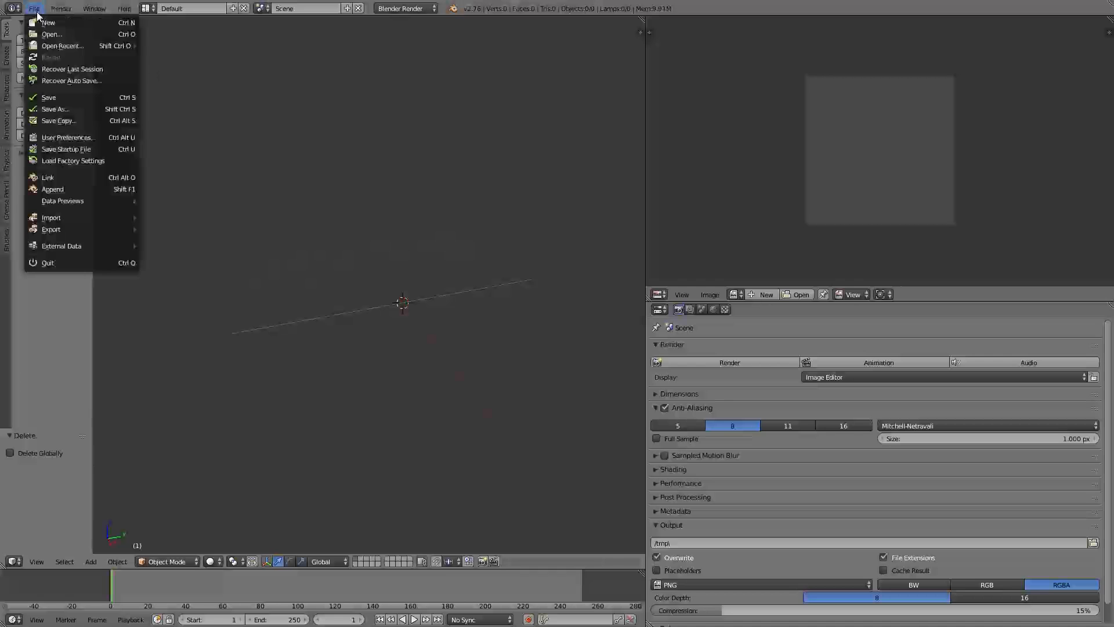
pyautogui.moveTo(74, 219)
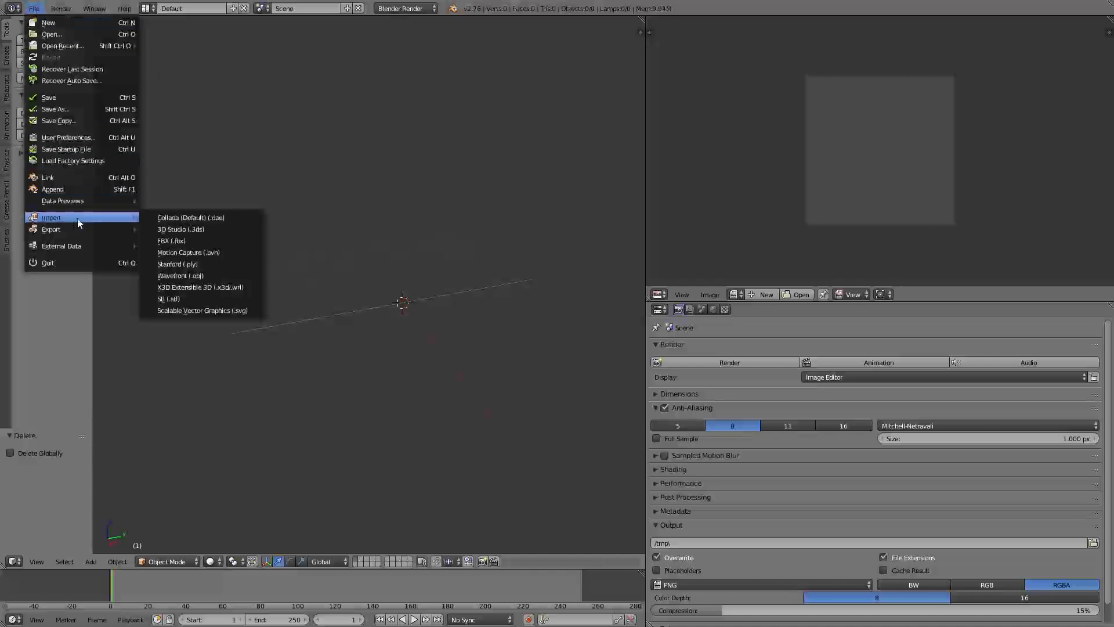
pyautogui.click(198, 276)
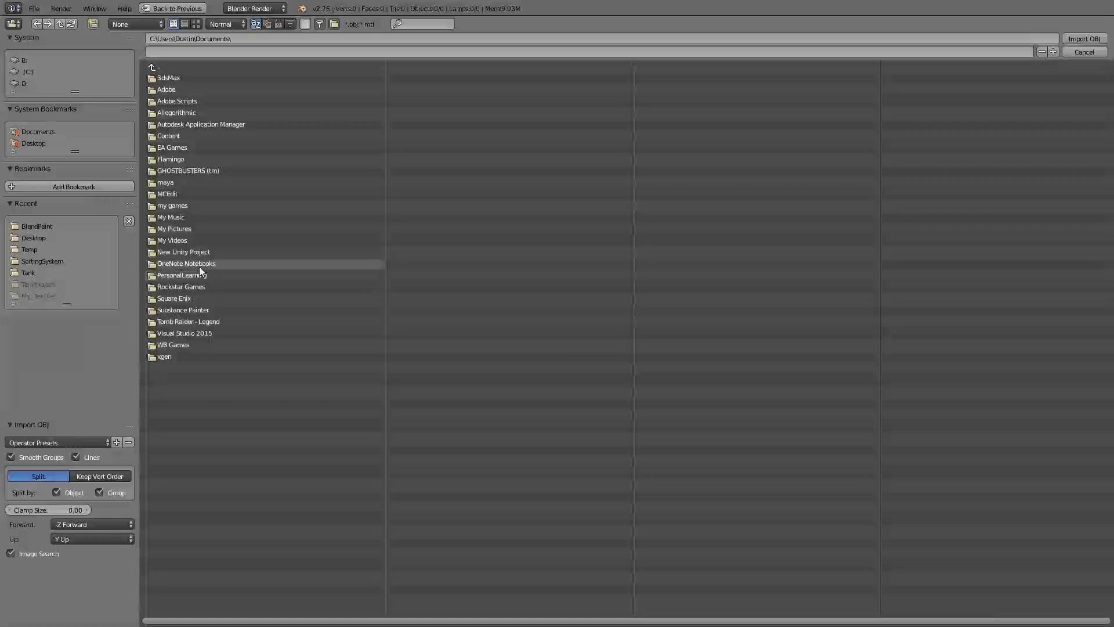
pyautogui.click(37, 143)
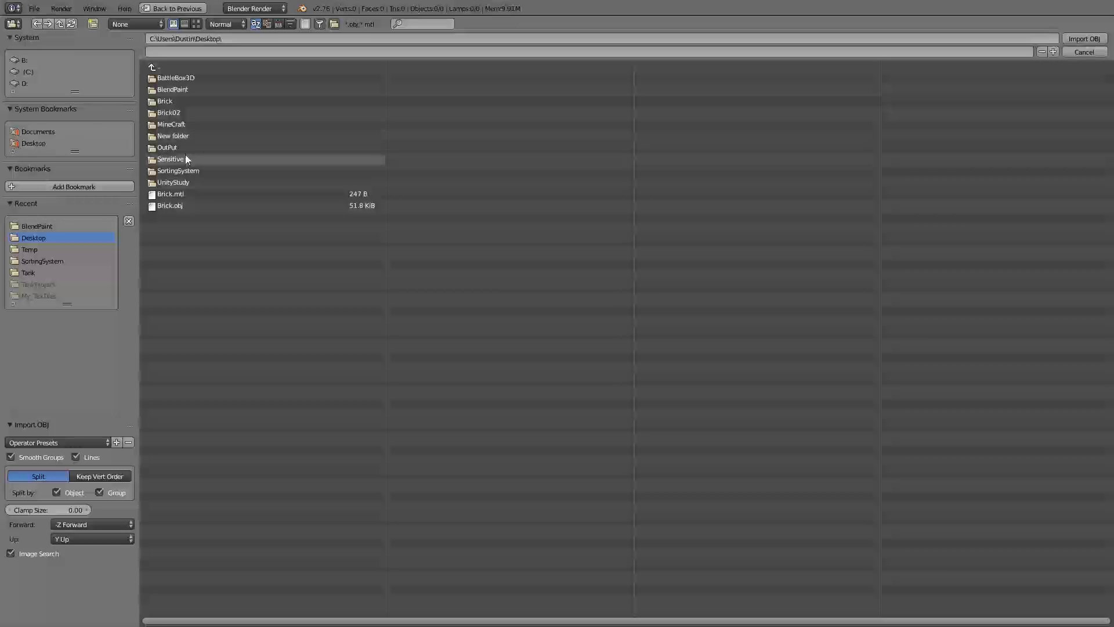
pyautogui.click(179, 89)
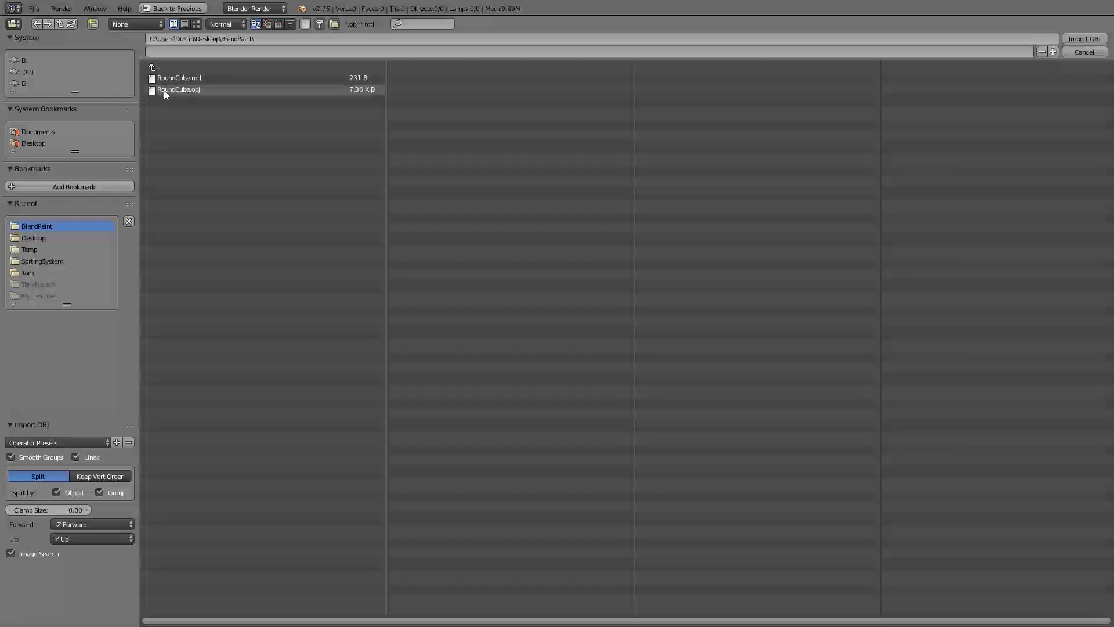
pyautogui.click(163, 89)
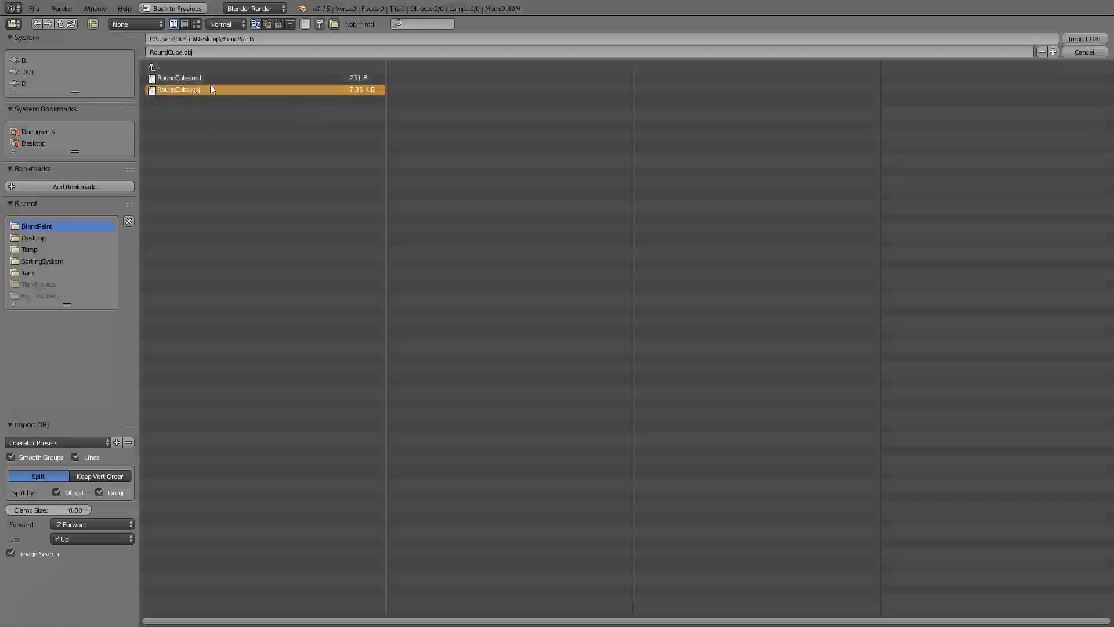
pyautogui.click(1081, 39)
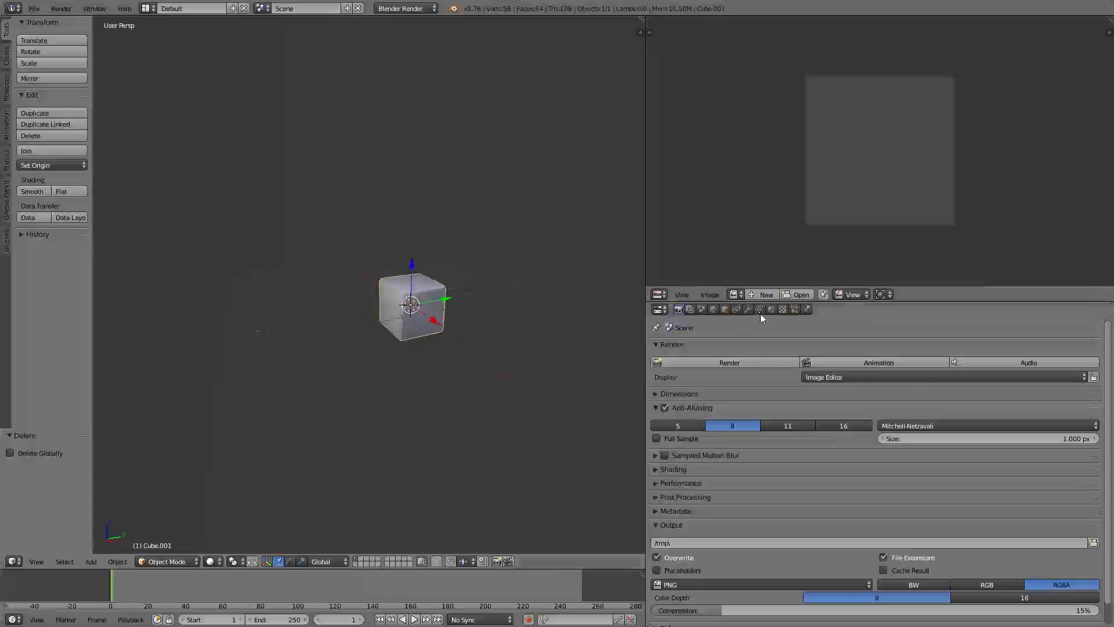
# Show the imported cube's material settings and enter Edit Mode to display its UV layout.
pyautogui.click(770, 310)
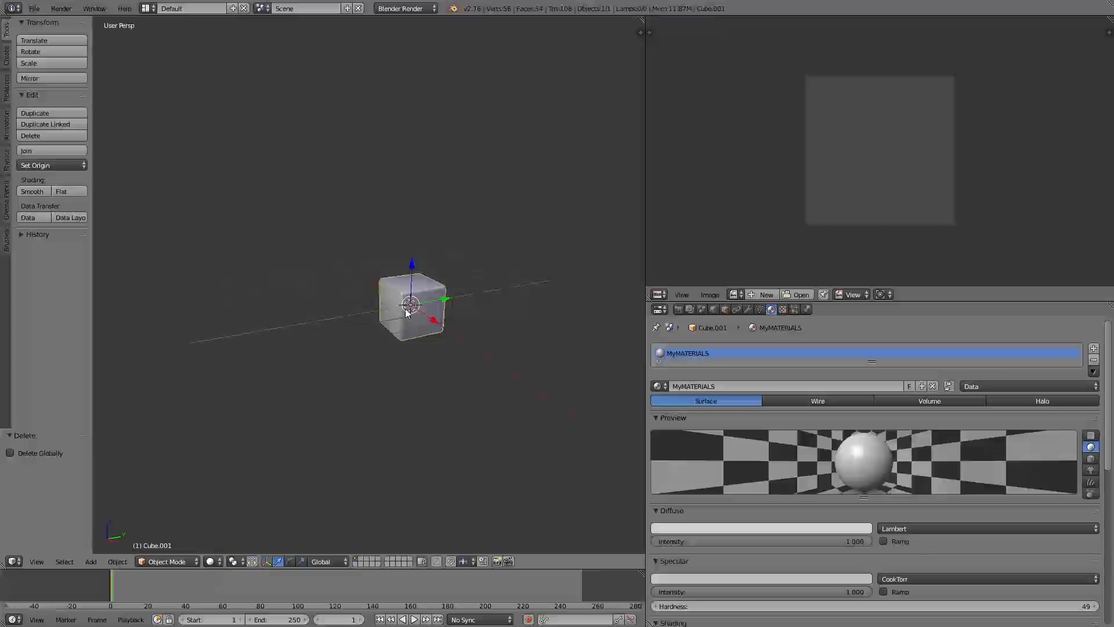
pyautogui.press('Tab')
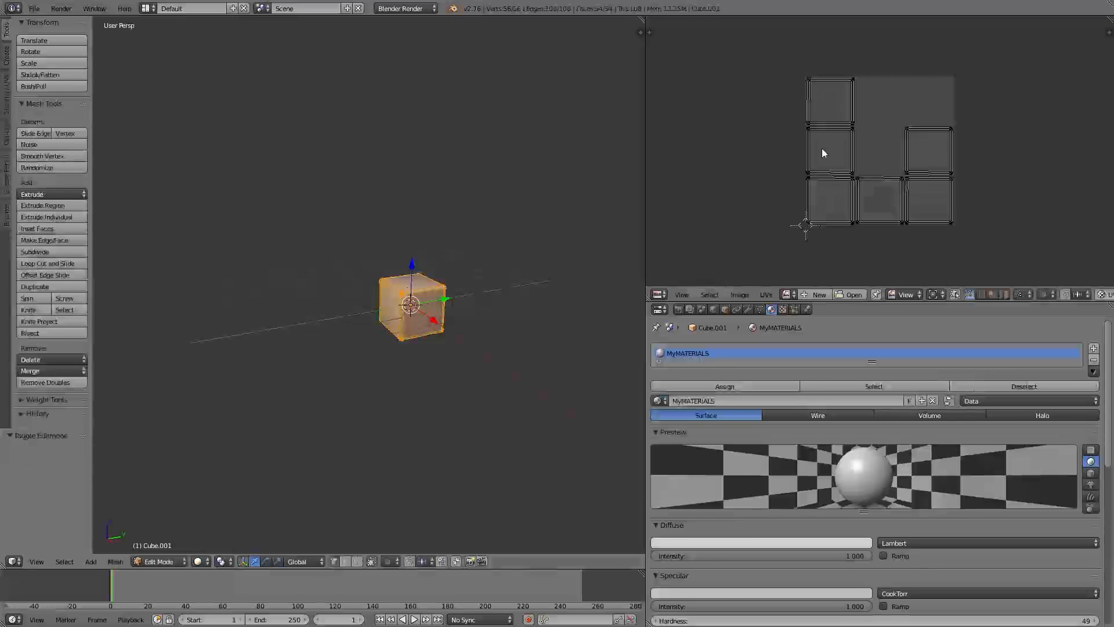
pyautogui.rightClick(876, 198)
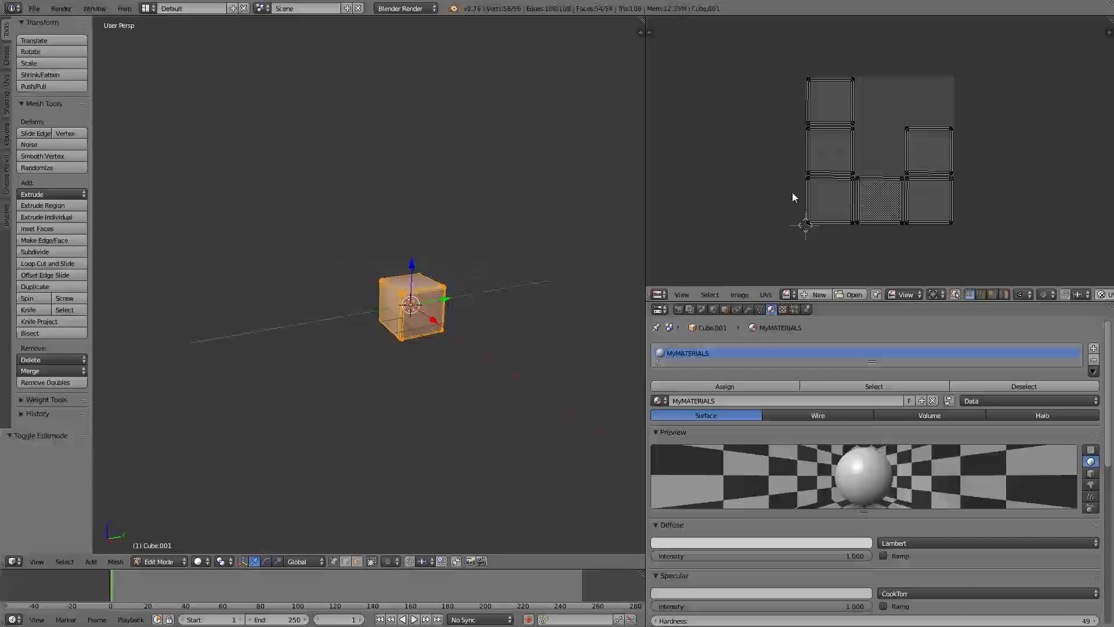
# Create a blank 1024 x 1024 px image named MyTexture for the cube's UVs and fit it in the image editor.
pyautogui.click(815, 295)
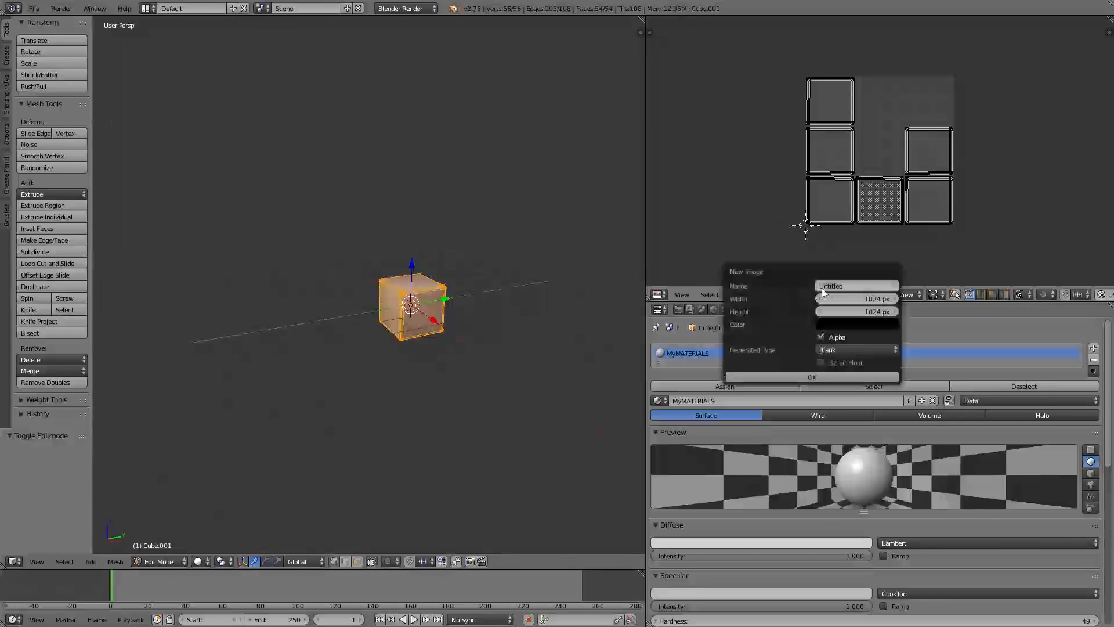
pyautogui.click(848, 286)
pyautogui.write('M')
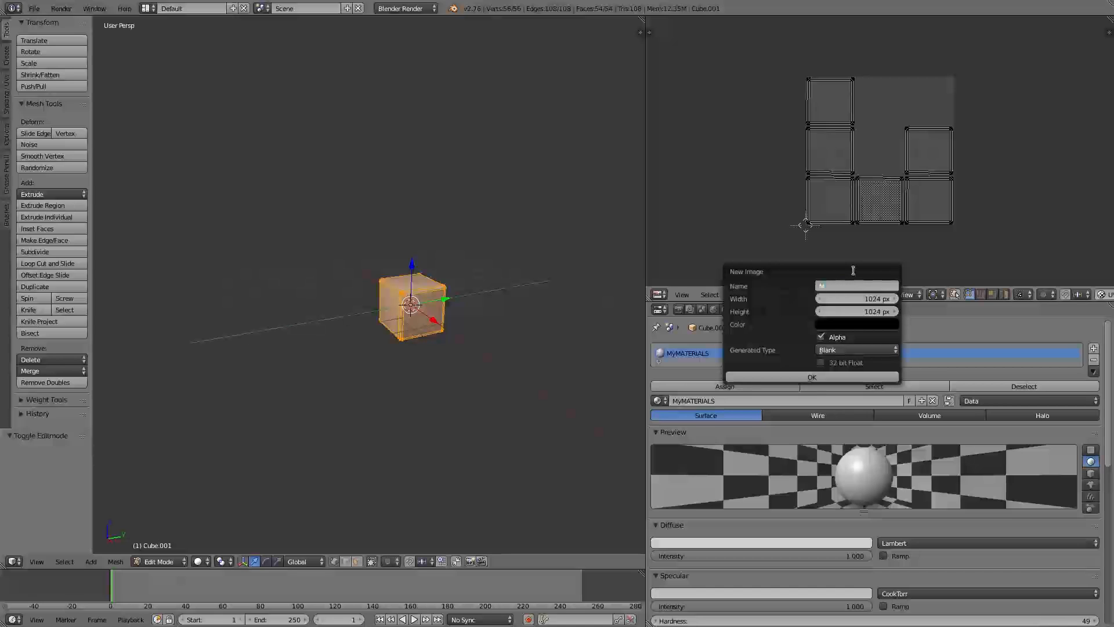
pyautogui.write('yTexture')
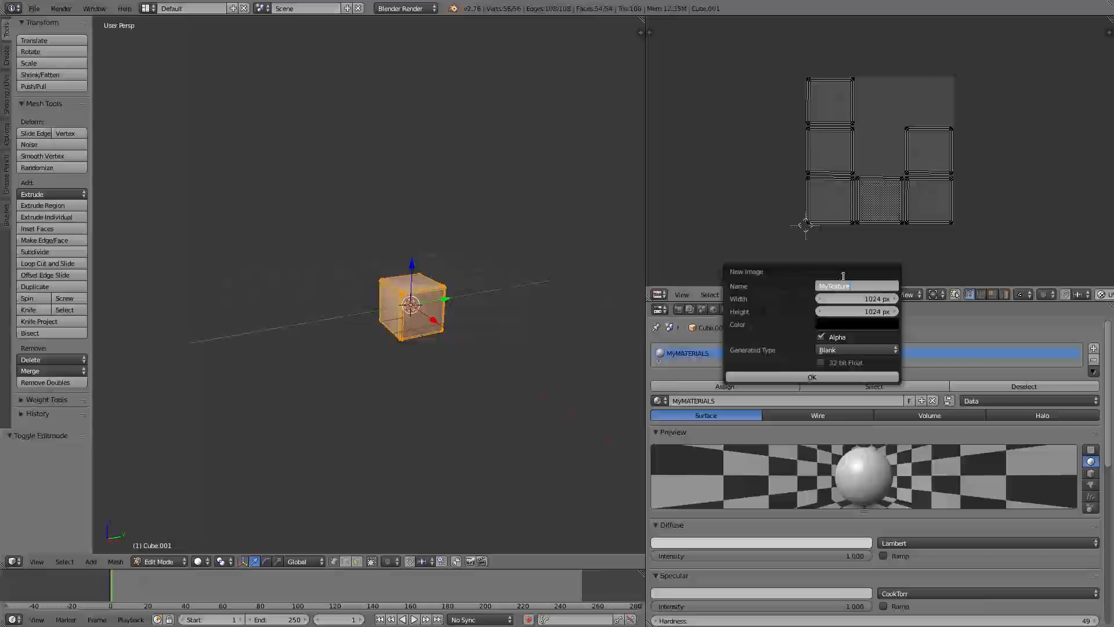
pyautogui.click(811, 377)
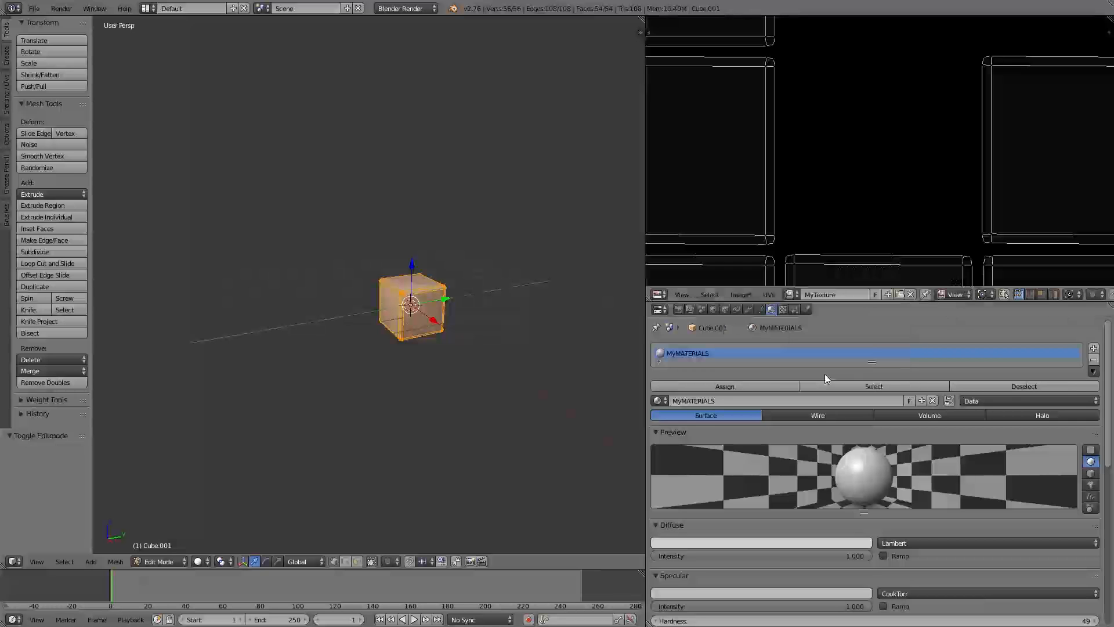
pyautogui.scroll(-5, 839, 219)
pyautogui.scroll(4, 850, 212)
pyautogui.scroll(-2, 830, 229)
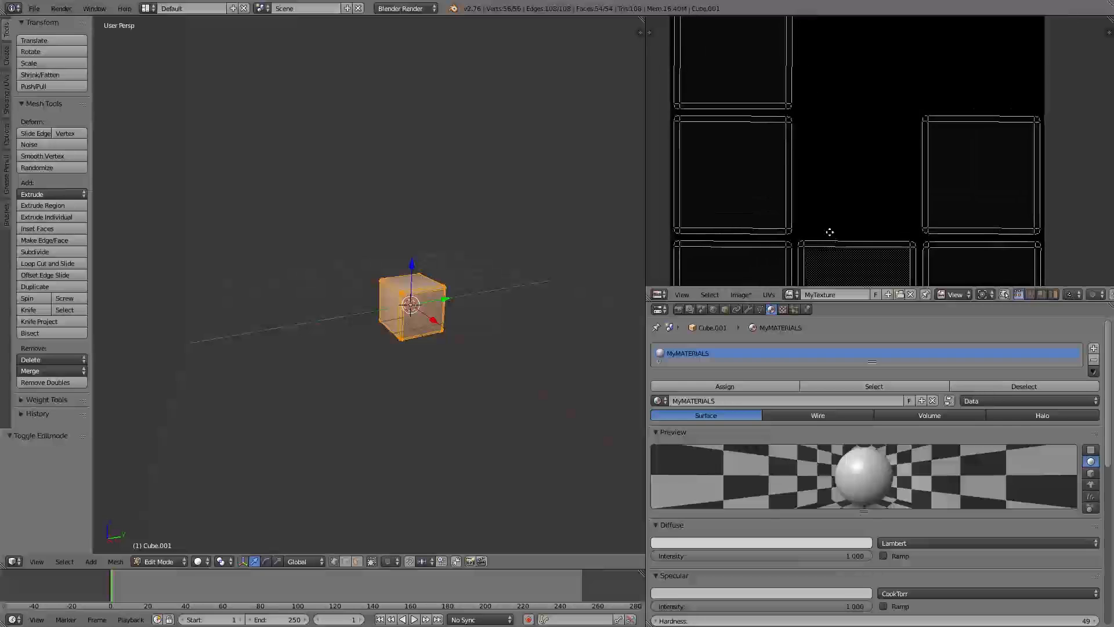
pyautogui.scroll(-1, 840, 174)
pyautogui.moveTo(841, 174); pyautogui.dragTo(813, 191, button='middle')
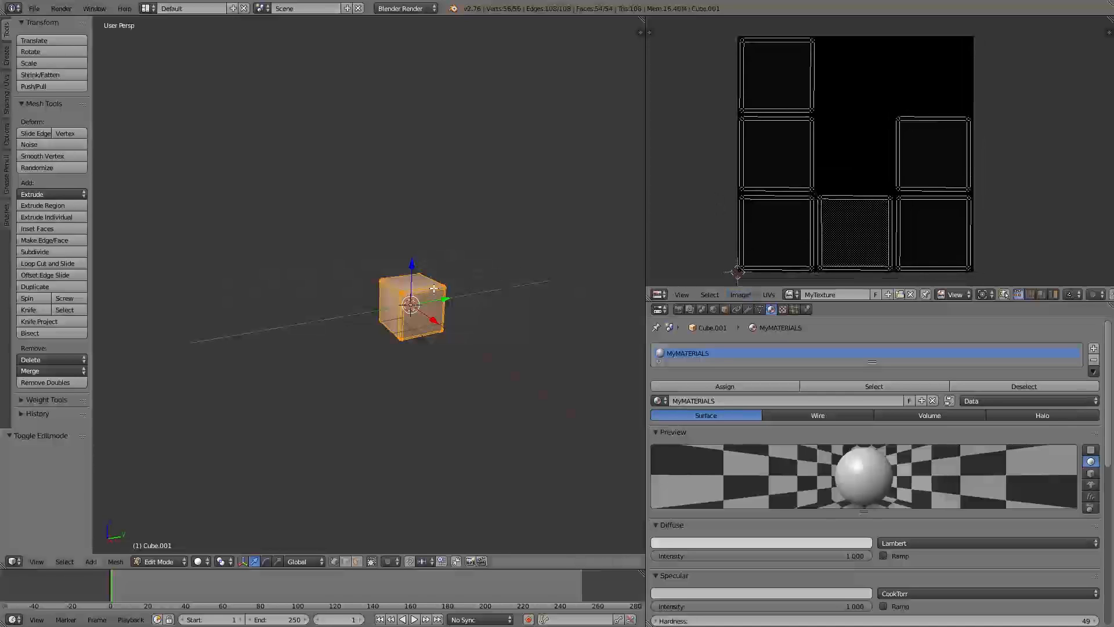
# Set the viewport shading to Texture, return to Object Mode and inspect the cube from several sides.
pyautogui.hotkey('alt', 'z')
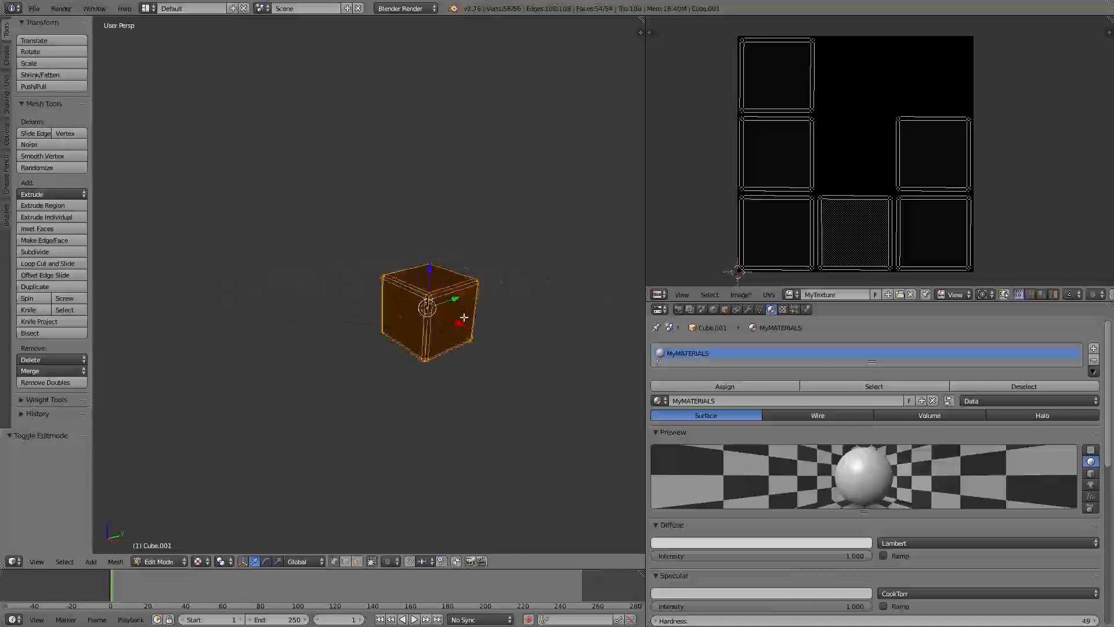
pyautogui.press('Tab')
pyautogui.scroll(4, 517, 319)
pyautogui.moveTo(525, 319); pyautogui.dragTo(415, 305, button='middle')
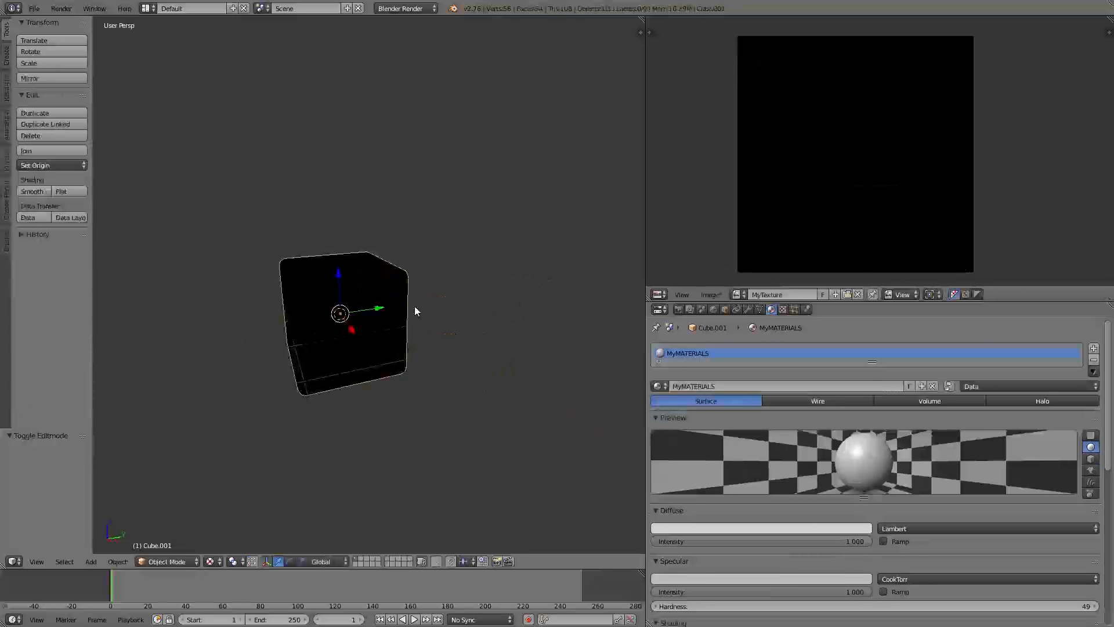
pyautogui.click(212, 561)
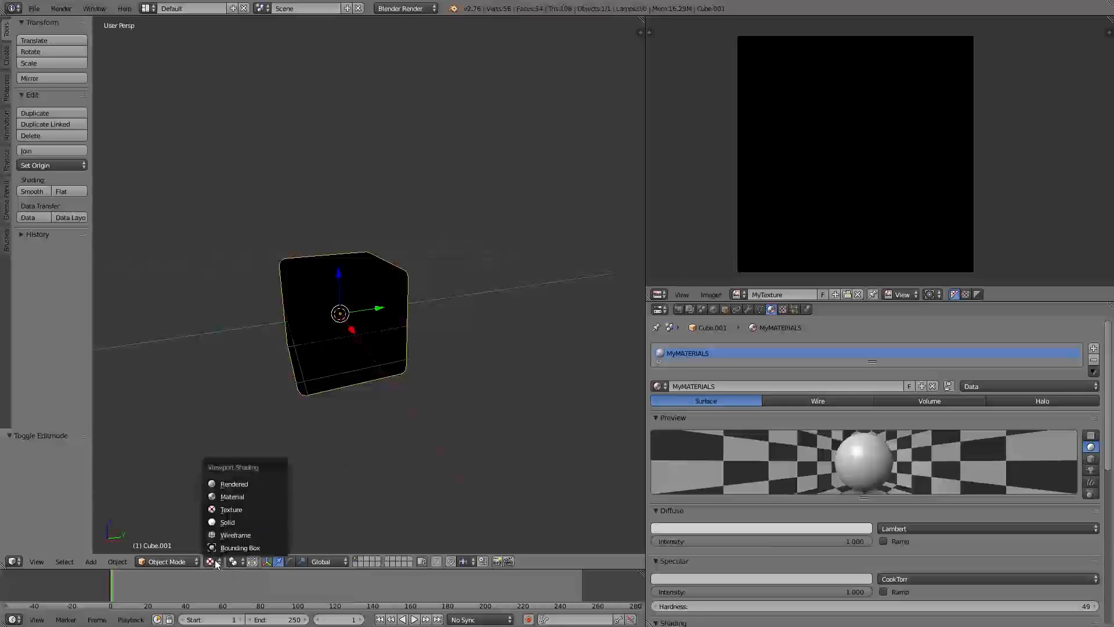
pyautogui.click(233, 510)
pyautogui.moveTo(434, 274); pyautogui.dragTo(463, 271, button='middle')
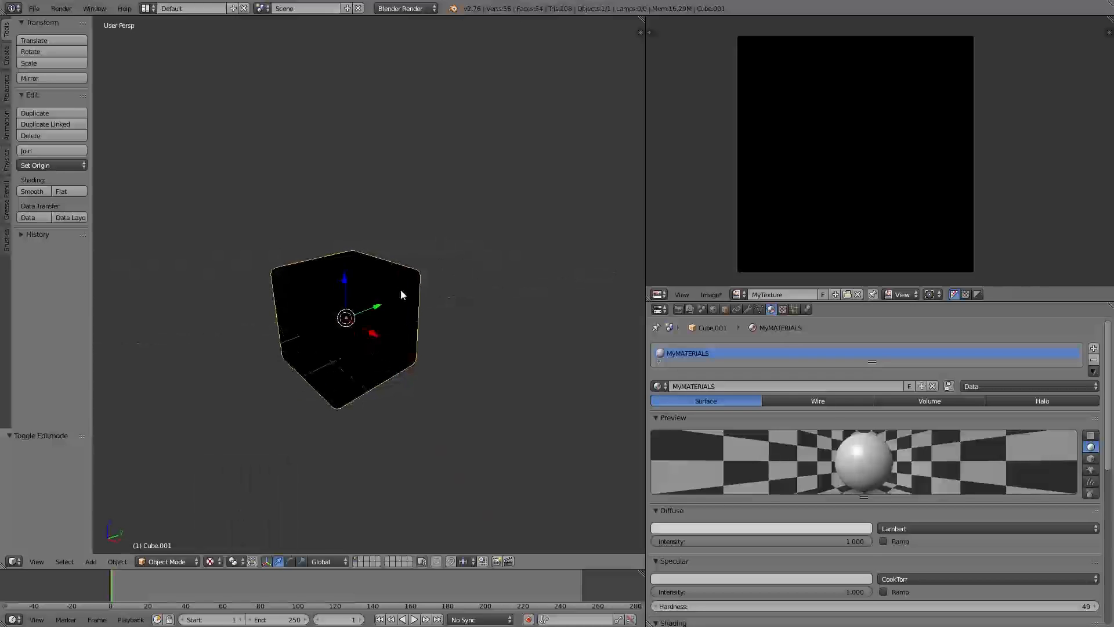
pyautogui.moveTo(402, 294); pyautogui.dragTo(464, 286, button='middle')
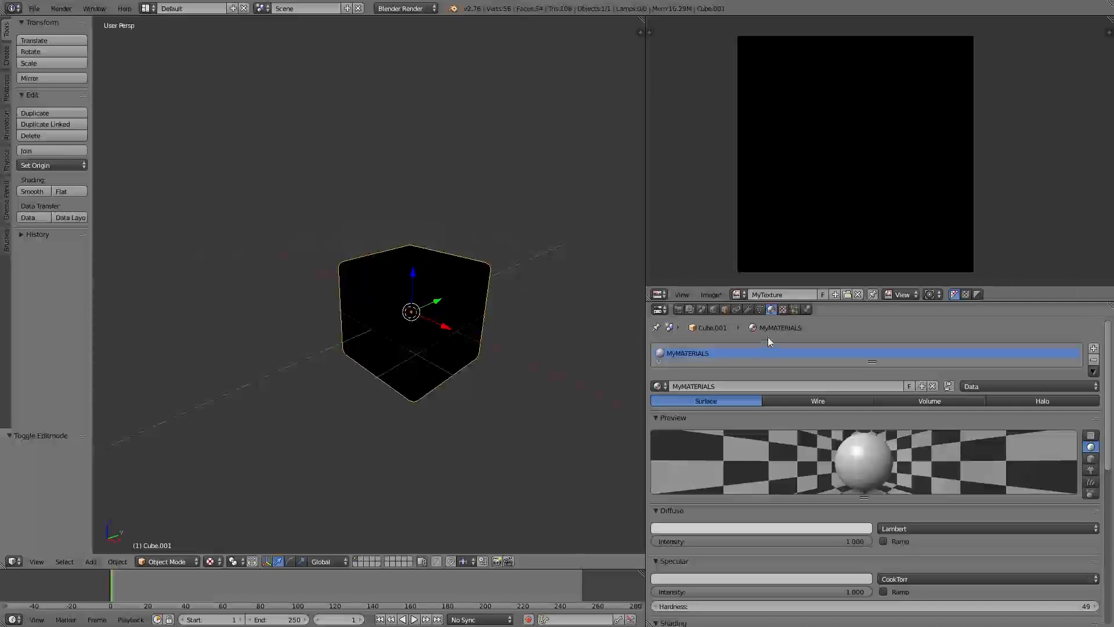
# Show the material's texture slots and save the image as MyTexture.png in the BlendPaint folder on the Desktop.
pyautogui.click(781, 310)
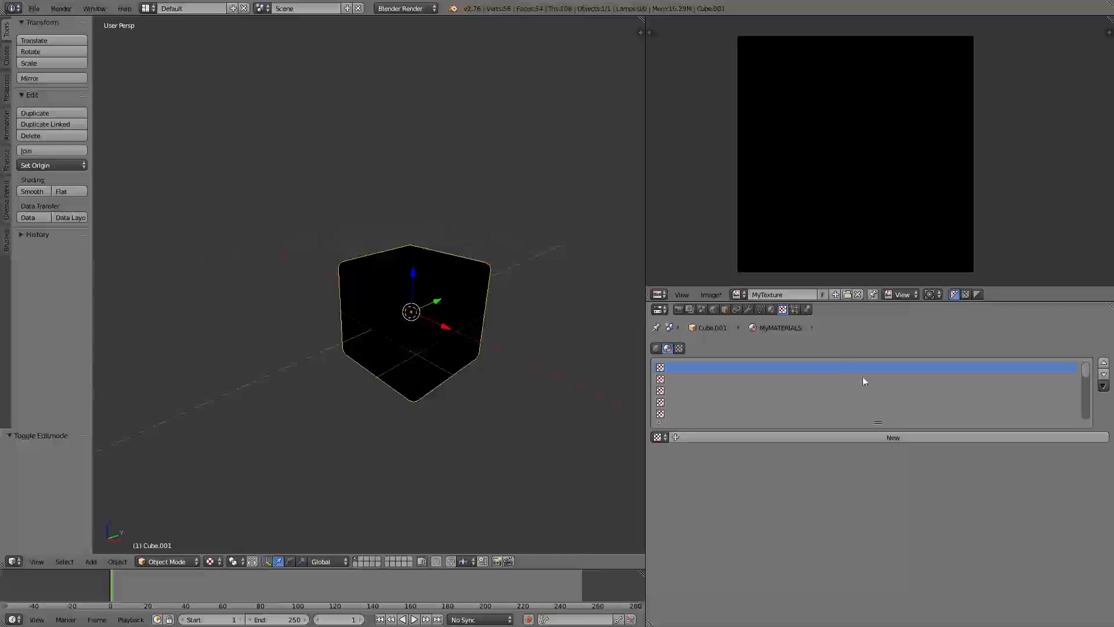
pyautogui.click(711, 294)
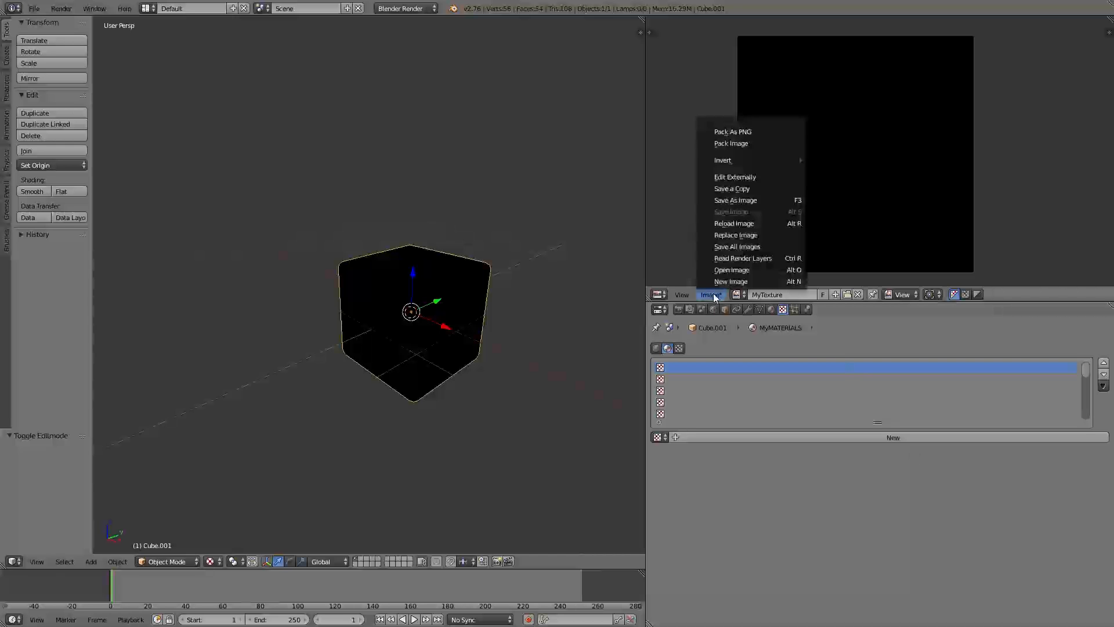
pyautogui.click(763, 202)
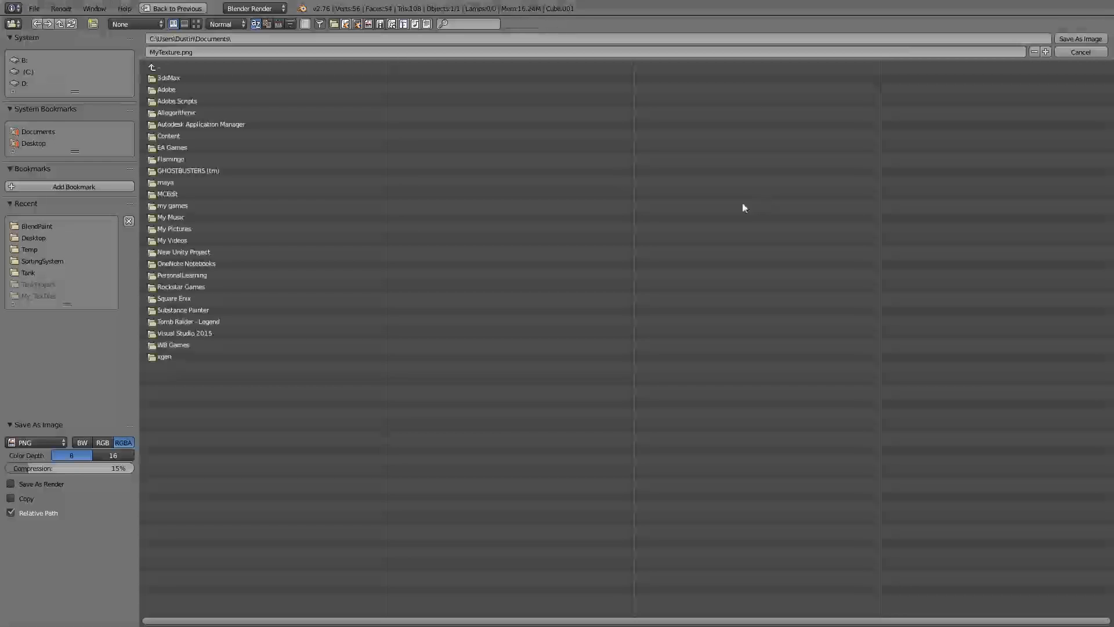
pyautogui.click(45, 144)
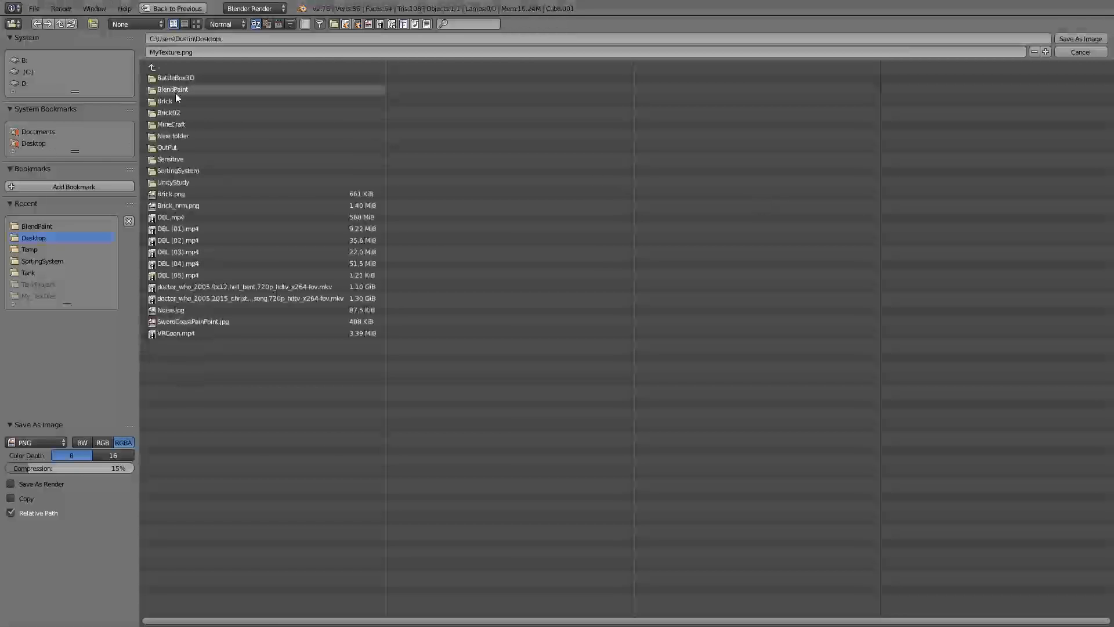
pyautogui.click(176, 90)
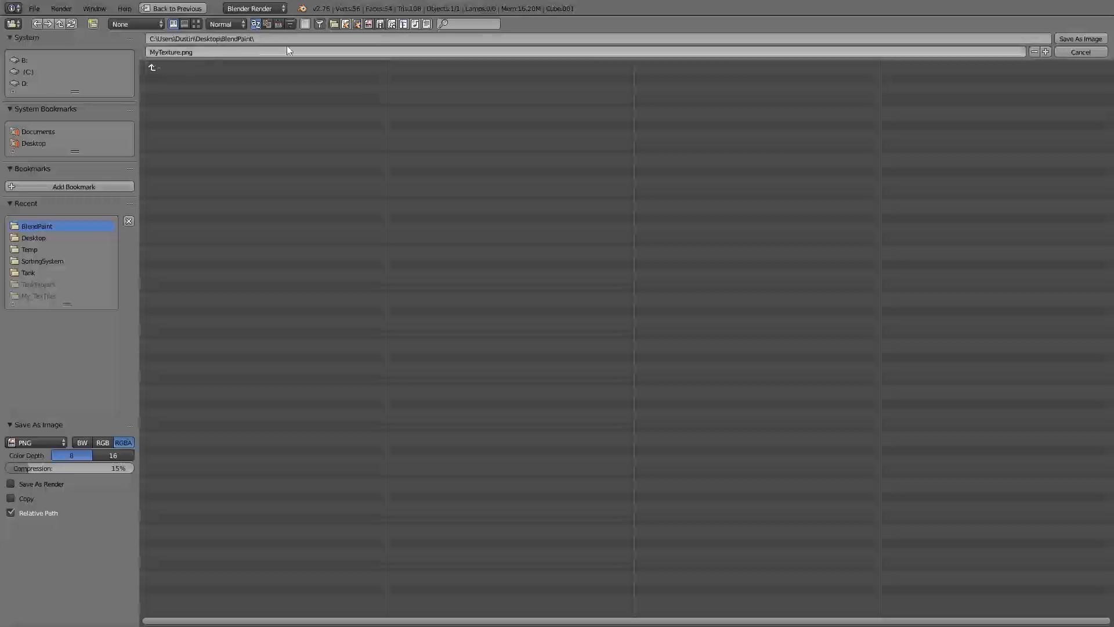
pyautogui.click(1067, 38)
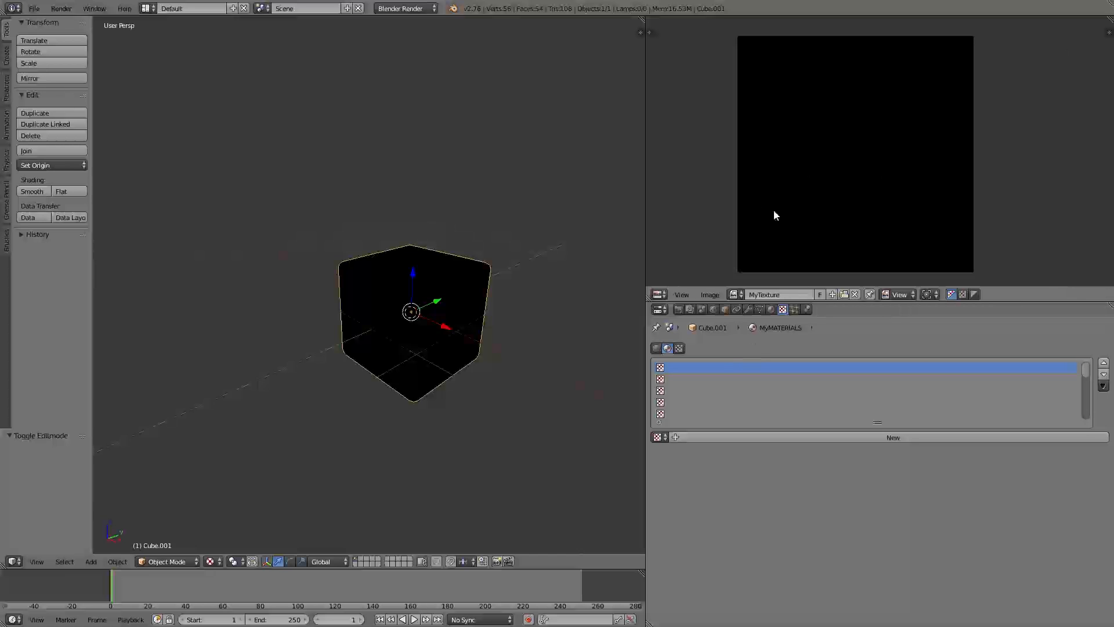
# Add a new texture to the first slot of MyMATERIALS and name it MyInternalTexture.
pyautogui.click(775, 437)
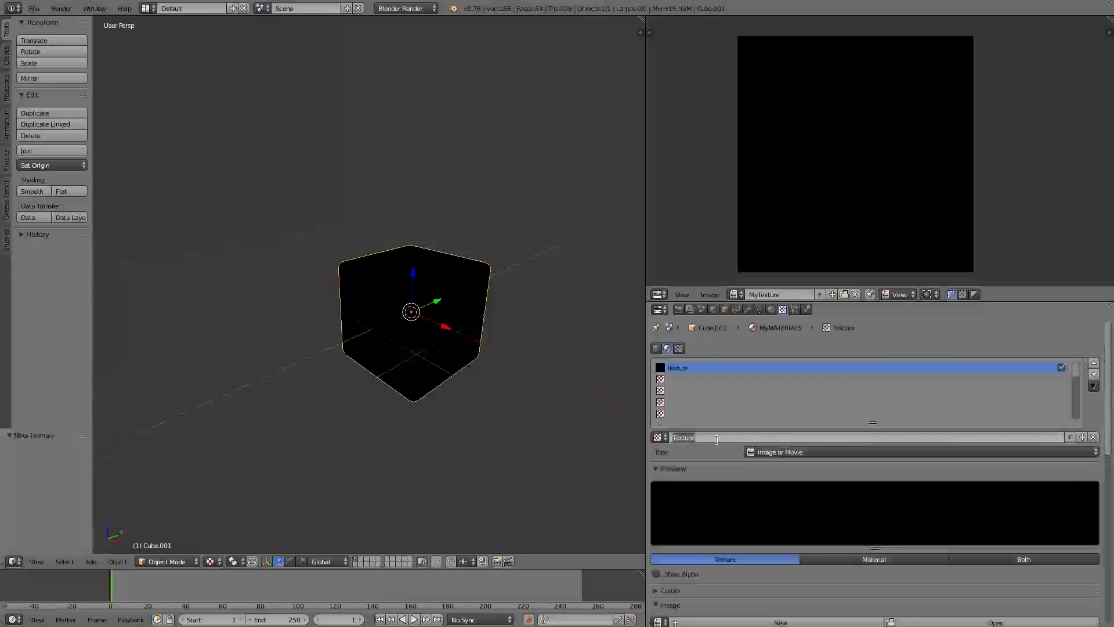
pyautogui.write('Mymaterial')
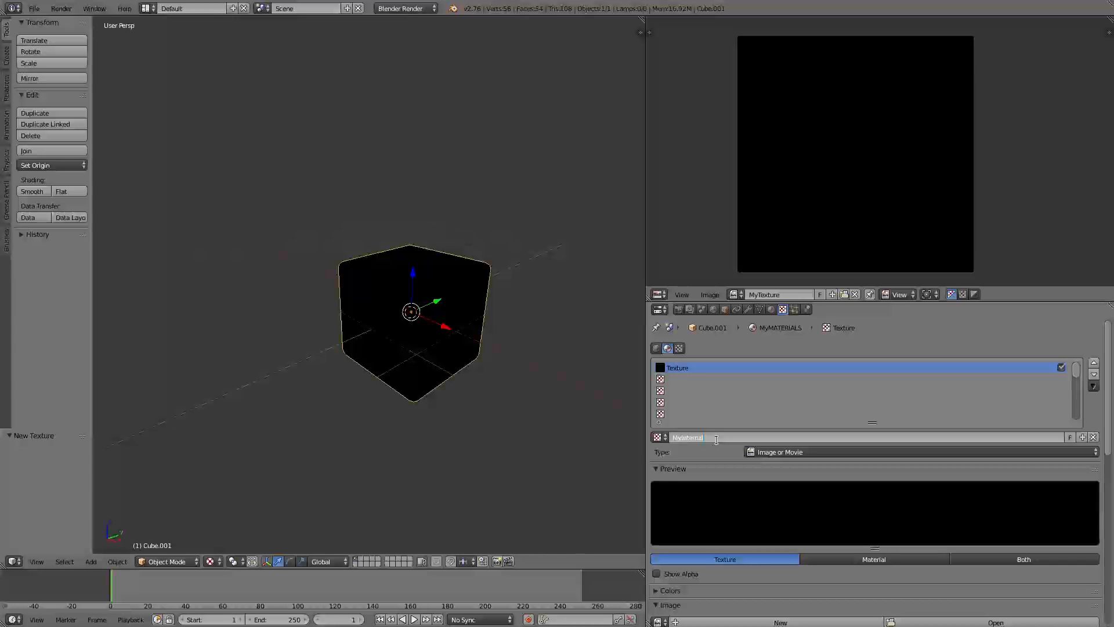
pyautogui.write('xture')
pyautogui.press('Return')
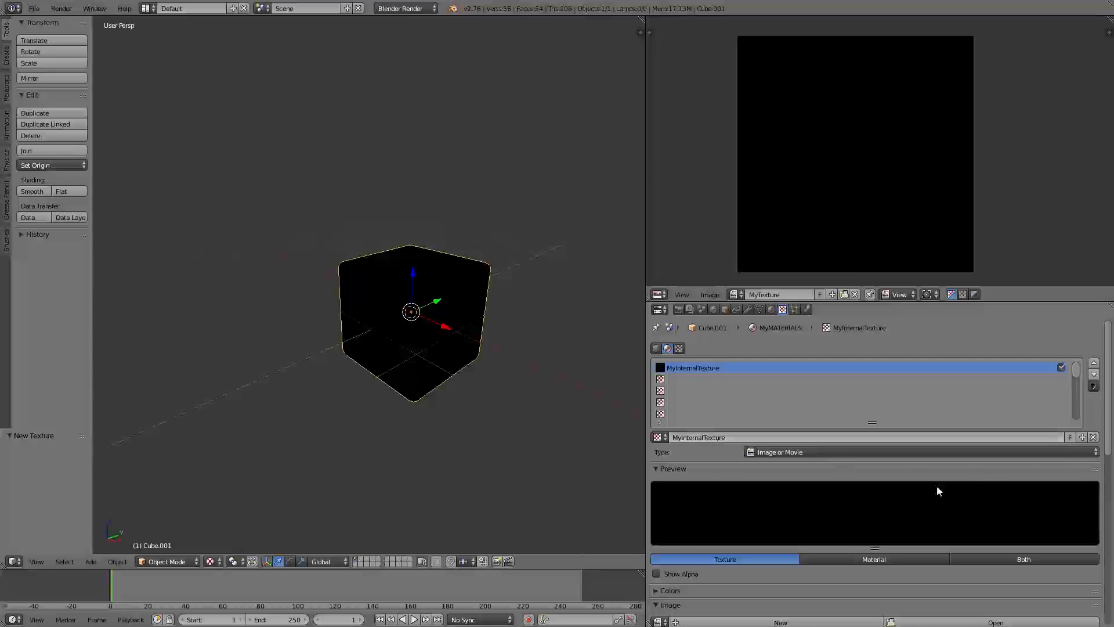
# Load MyTexture.png from the BlendPaint folder on the Desktop as the image of MyInternalTexture.
pyautogui.scroll(-3, 1023, 454)
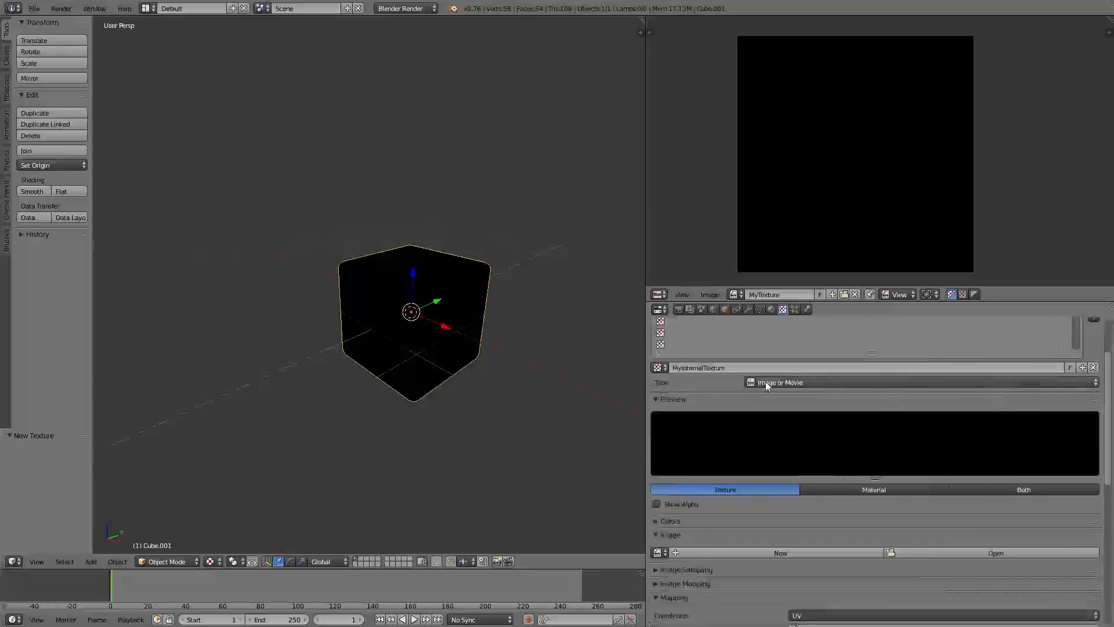
pyautogui.click(1011, 553)
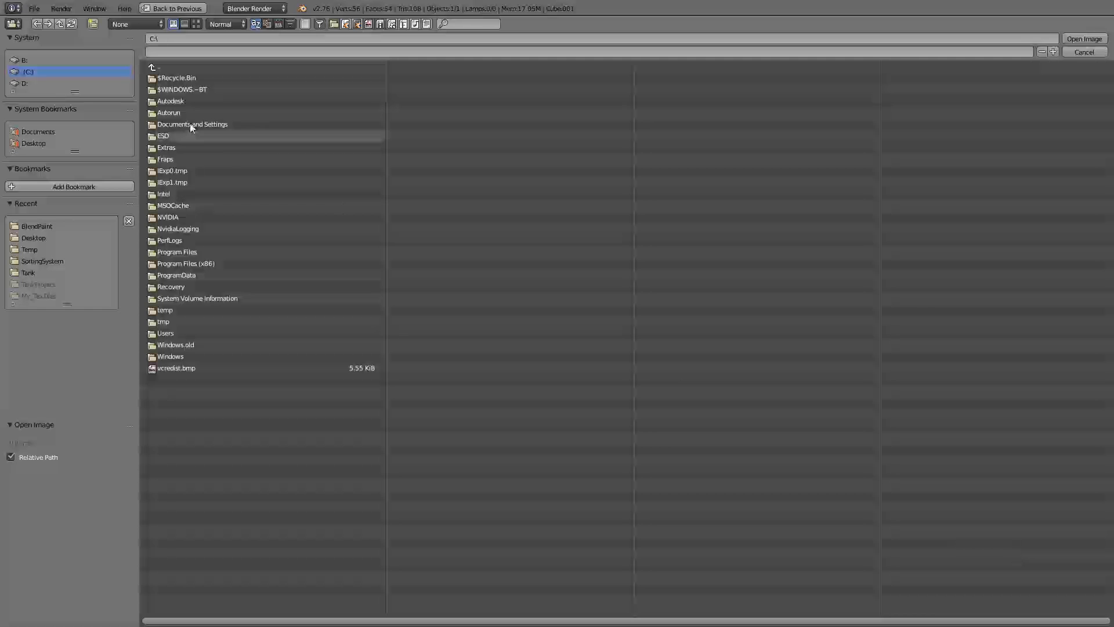
pyautogui.click(37, 143)
pyautogui.click(178, 90)
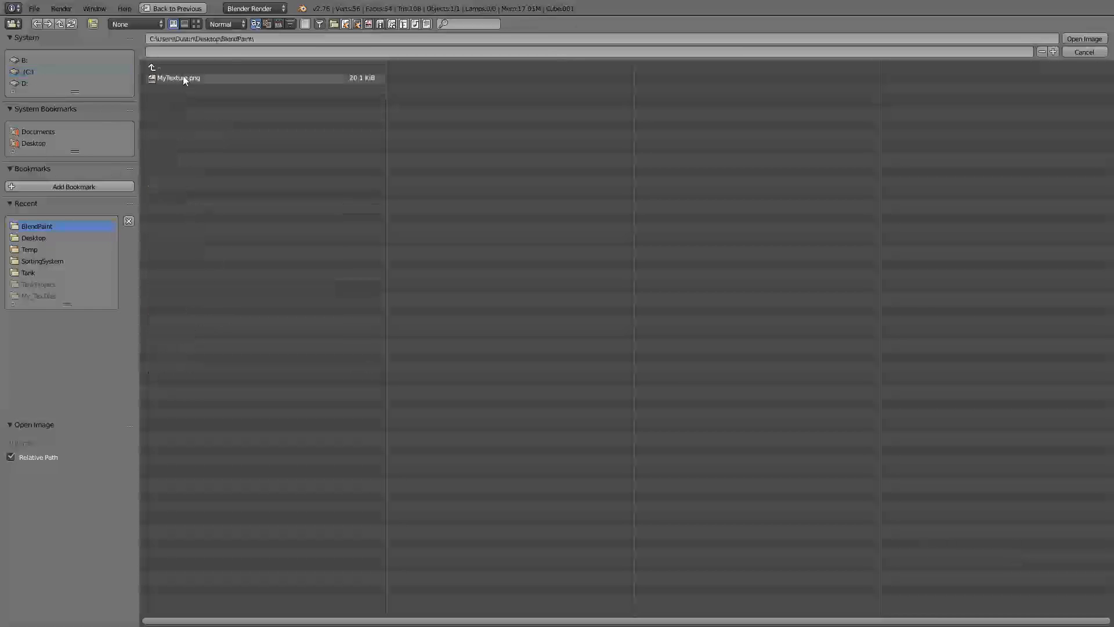
pyautogui.doubleClick(184, 78)
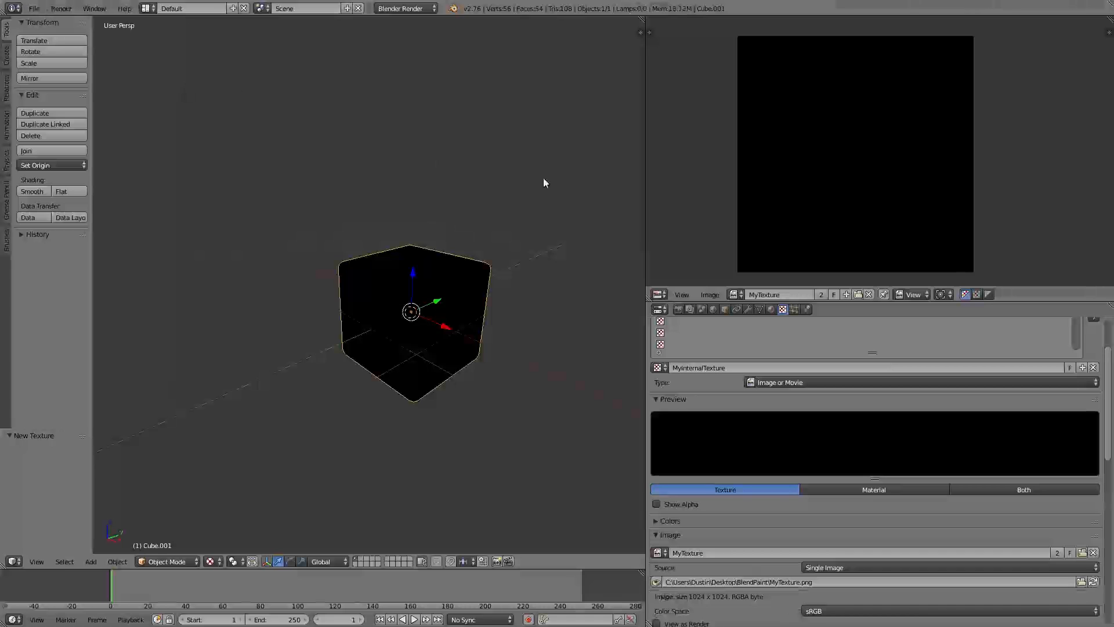
# Assign UVMap as the UV map in the texture's mapping settings.
pyautogui.scroll(-10, 966, 524)
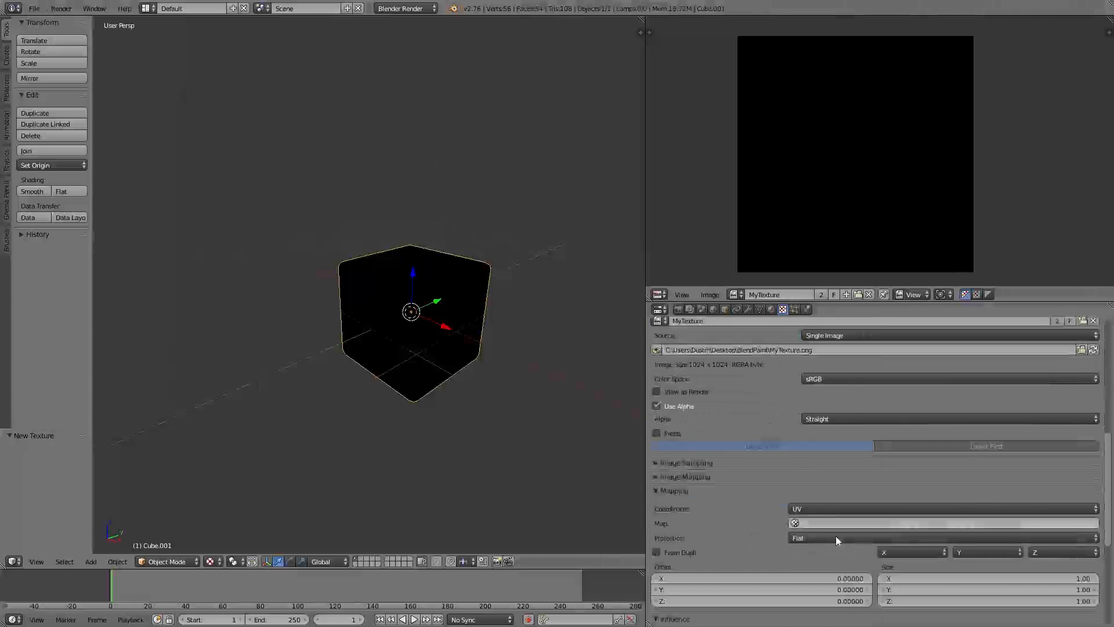
pyautogui.click(812, 523)
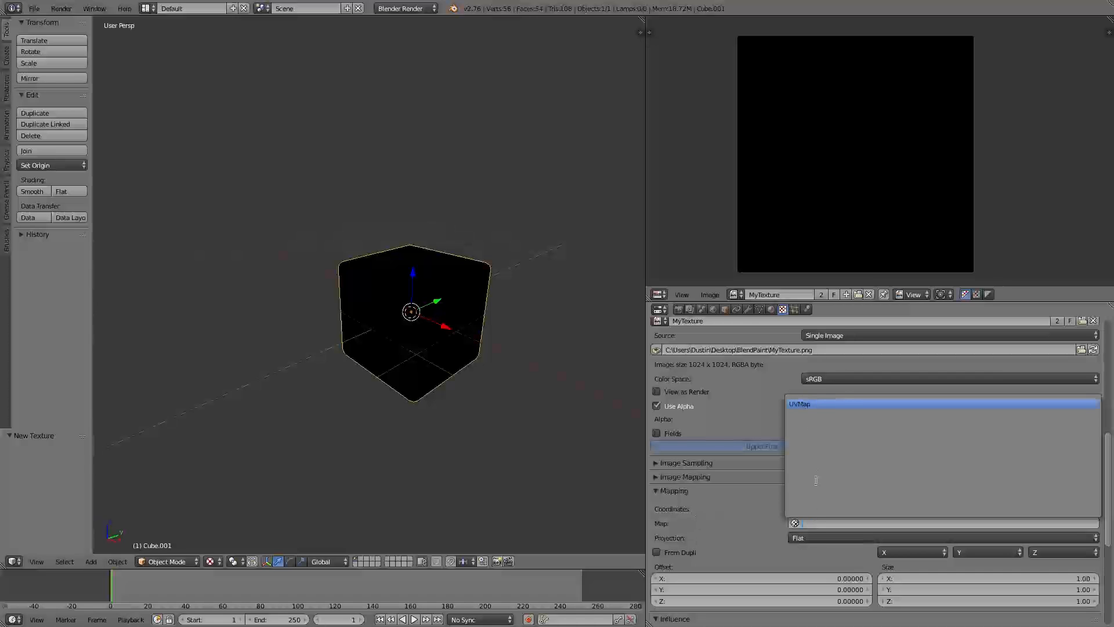
pyautogui.click(809, 405)
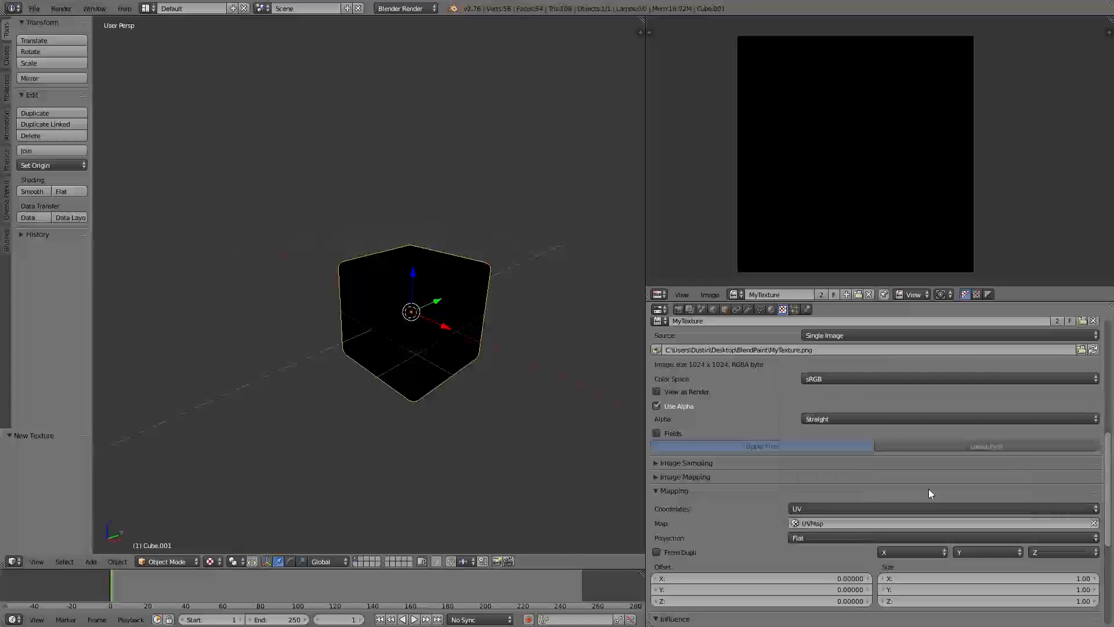
pyautogui.scroll(10, 879, 499)
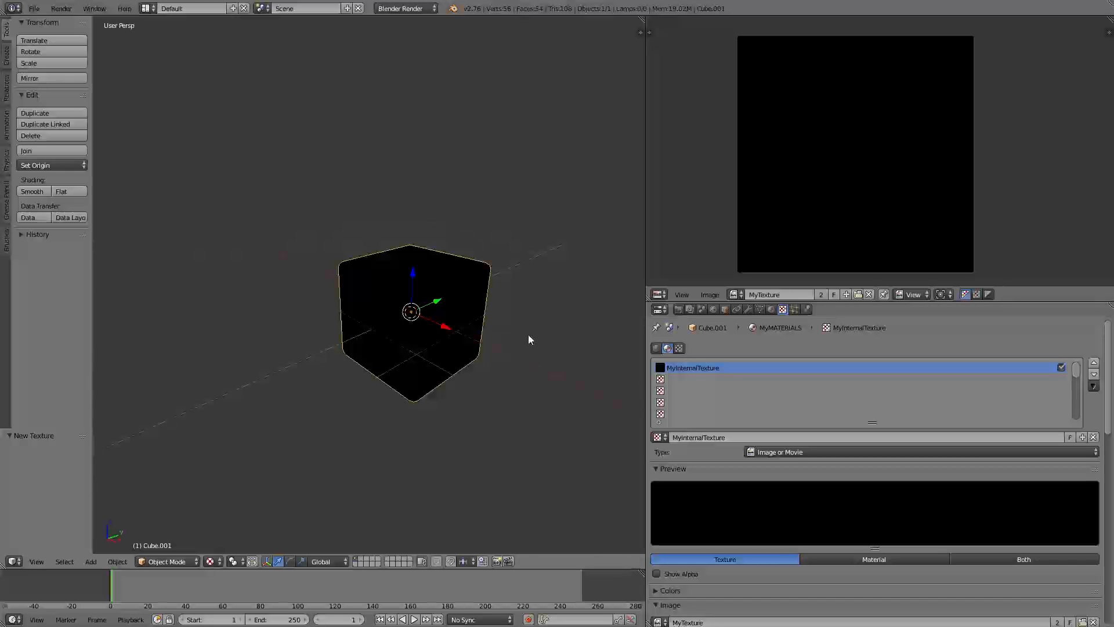
# Extend the image editor and 3D view over the properties and timeline areas, and switch the cube to Texture Paint mode.
pyautogui.moveTo(534, 325); pyautogui.dragTo(530, 322, button='middle')
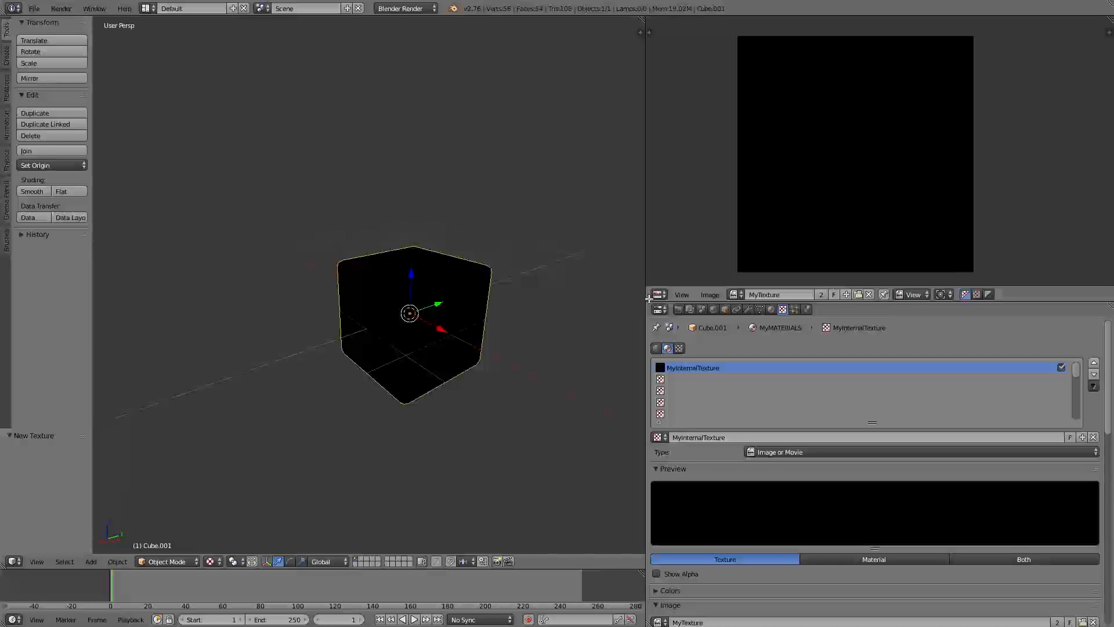
pyautogui.moveTo(649, 299); pyautogui.dragTo(649, 324)
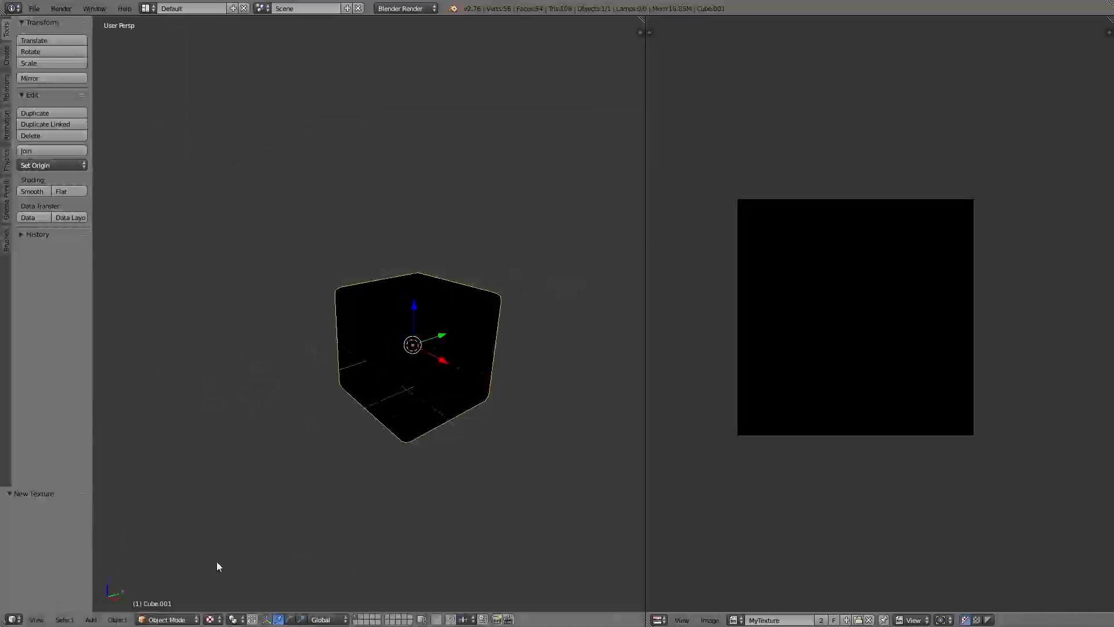
pyautogui.click(177, 619)
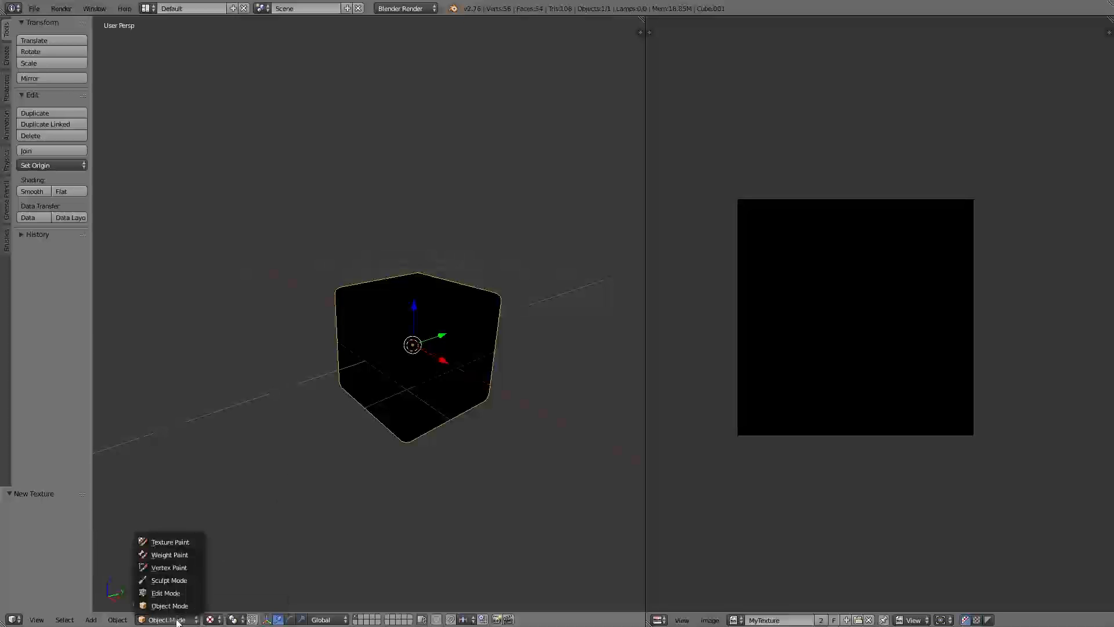
pyautogui.click(175, 542)
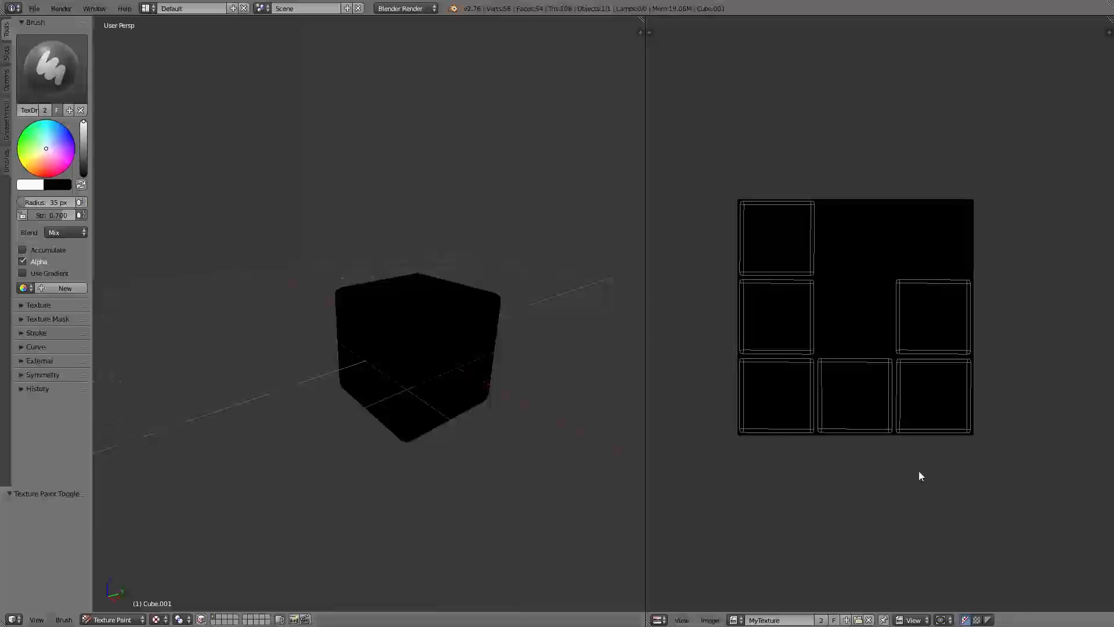
# Set the image editor to Paint mode and widen it towards the 3D view.
pyautogui.click(922, 620)
pyautogui.click(923, 594)
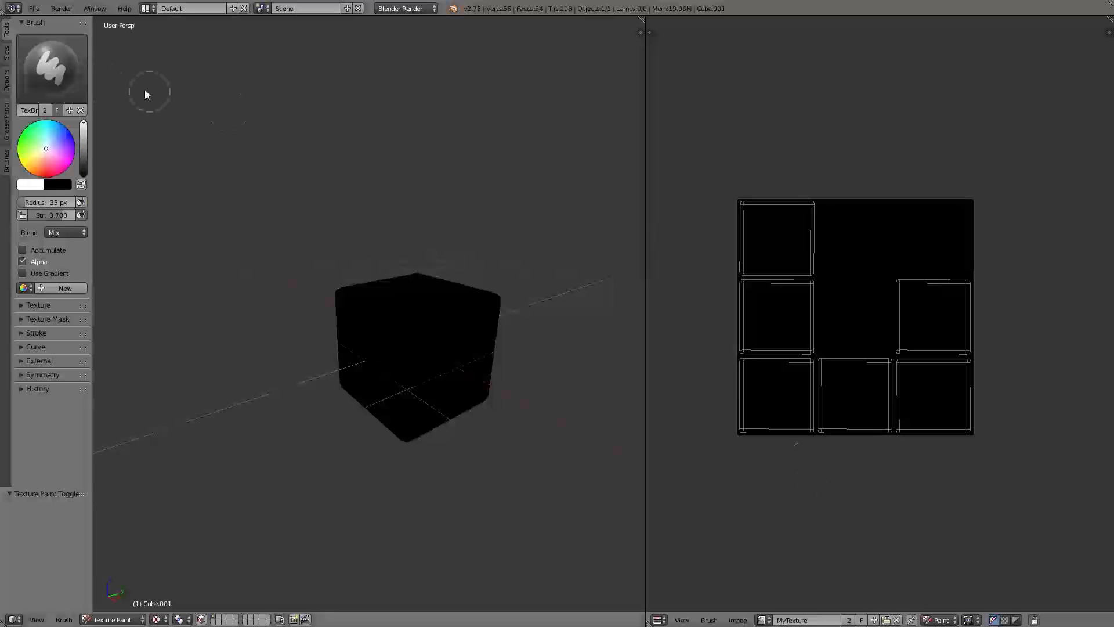
pyautogui.moveTo(644, 298); pyautogui.dragTo(569, 303)
# Paint a white blob across a vertical edge of the cube in the 3D view with the 35 px brush.
pyautogui.moveTo(429, 328); pyautogui.dragTo(410, 324, button='middle')
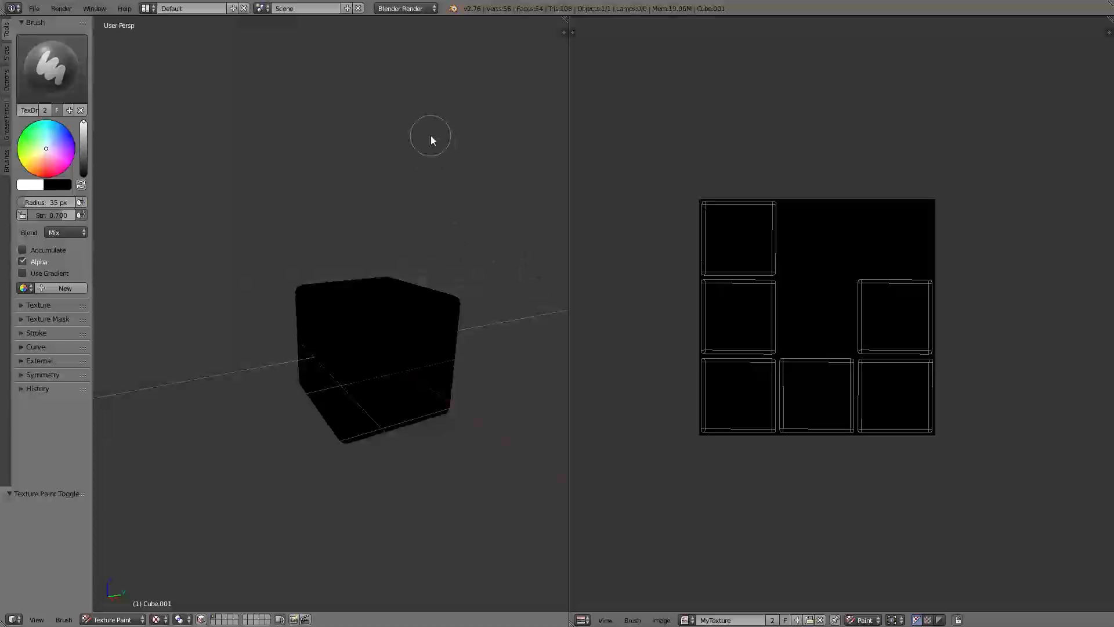
pyautogui.moveTo(382, 151)
pyautogui.mouseDown(button='middle')
pyautogui.moveTo(391, 158)
pyautogui.moveTo(406, 142)
pyautogui.moveTo(396, 182)
pyautogui.moveTo(382, 173)
pyautogui.mouseUp(button='middle')
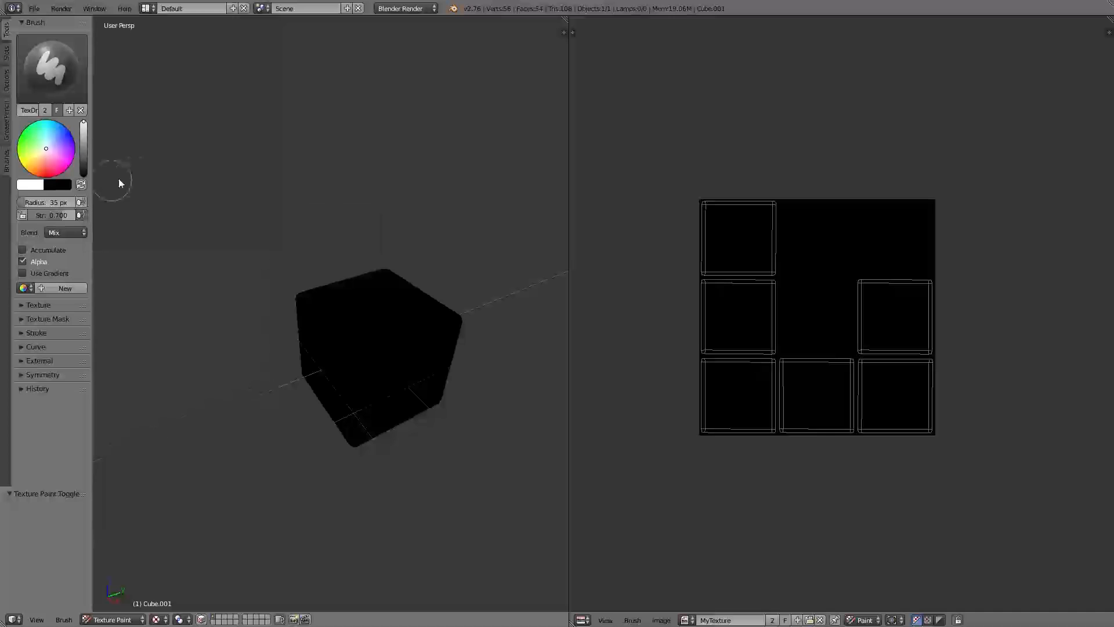
pyautogui.moveTo(363, 239); pyautogui.dragTo(363, 214, button='middle')
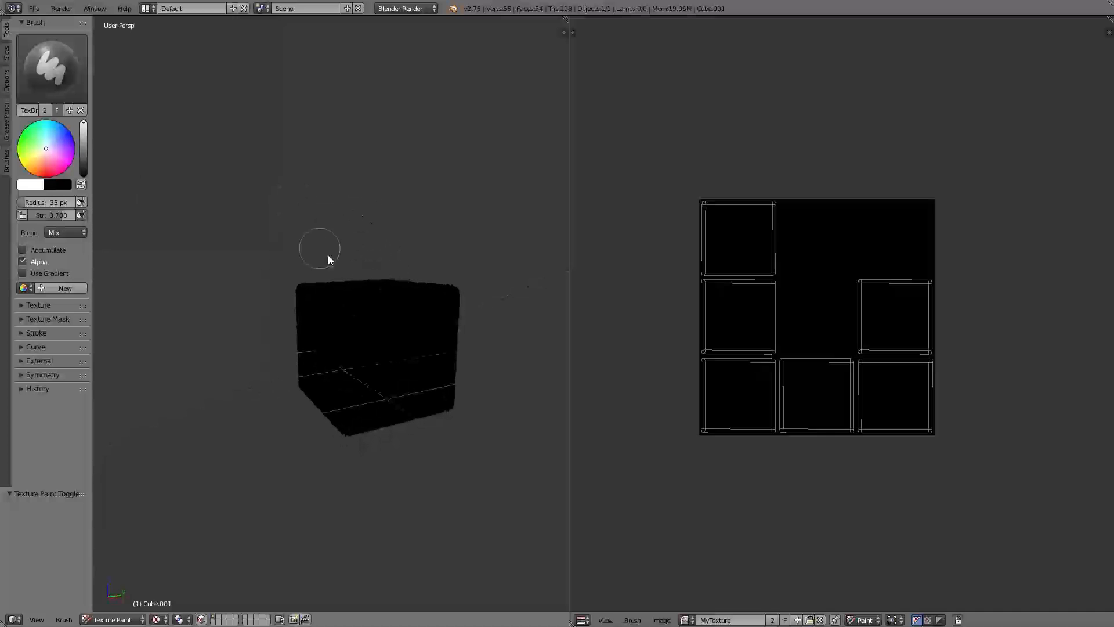
pyautogui.moveTo(386, 329)
pyautogui.mouseDown()
pyautogui.moveTo(391, 352)
pyautogui.moveTo(337, 334)
pyautogui.moveTo(373, 334)
pyautogui.mouseUp()
pyautogui.moveTo(428, 172)
pyautogui.mouseDown(button='middle')
pyautogui.moveTo(437, 186)
pyautogui.moveTo(492, 191)
pyautogui.mouseUp(button='middle')
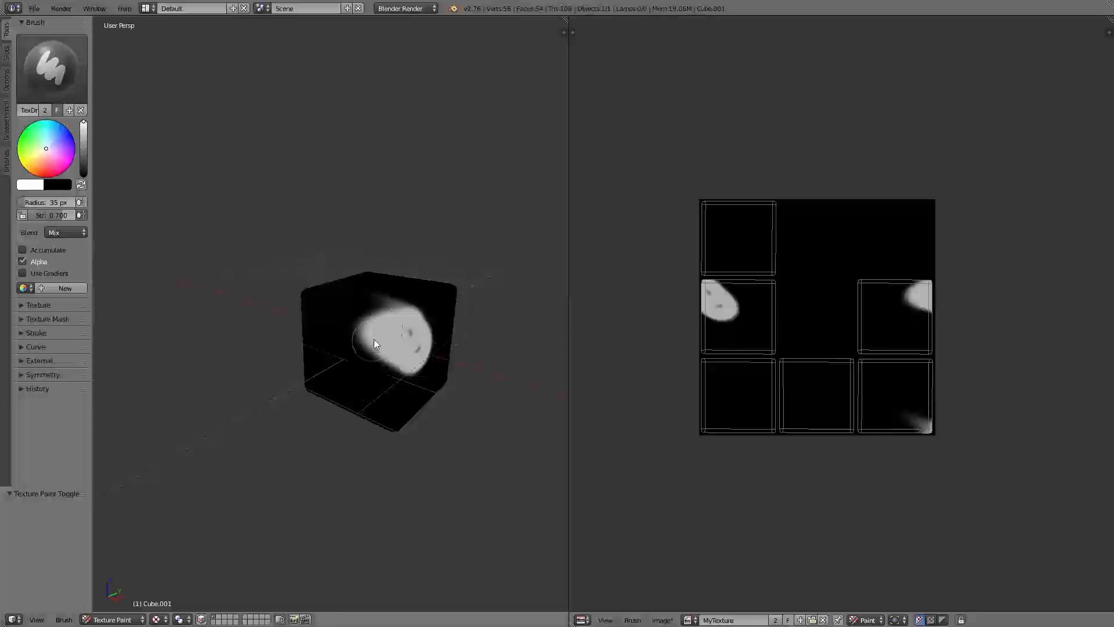
# Paint a long curved white stroke across several UV islands in the image editor, plus small blobs on one island.
pyautogui.moveTo(757, 325)
pyautogui.mouseDown()
pyautogui.moveTo(756, 314)
pyautogui.moveTo(759, 334)
pyautogui.moveTo(750, 322)
pyautogui.moveTo(740, 351)
pyautogui.moveTo(753, 374)
pyautogui.moveTo(886, 385)
pyautogui.moveTo(884, 318)
pyautogui.mouseUp()
pyautogui.scroll(5, 737, 325)
pyautogui.moveTo(709, 351); pyautogui.dragTo(1015, 350, button='middle')
pyautogui.moveTo(838, 250); pyautogui.dragTo(842, 276)
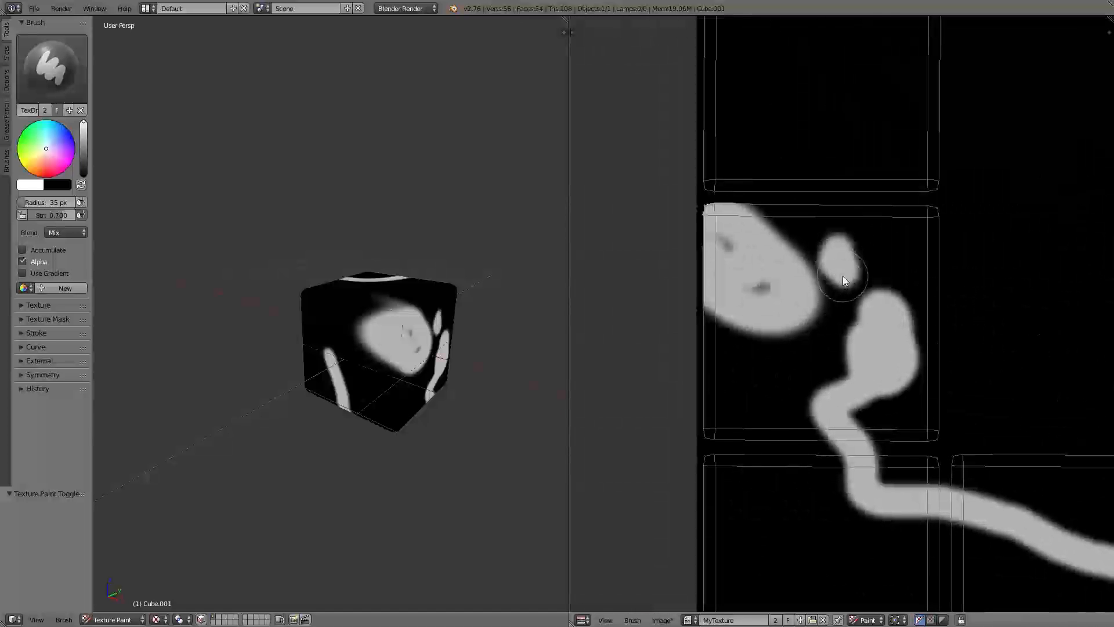
# Paint a round white spot in the middle of another cube face and bring the whole texture into view.
pyautogui.moveTo(397, 343); pyautogui.dragTo(277, 361, button='middle')
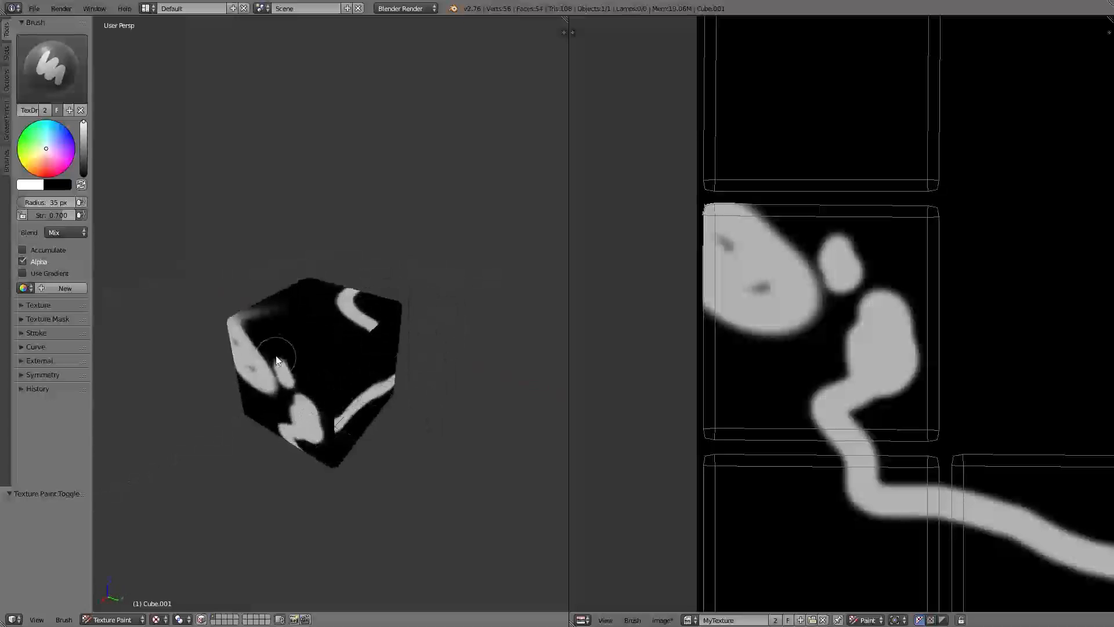
pyautogui.scroll(2, 295, 350)
pyautogui.scroll(-1, 302, 352)
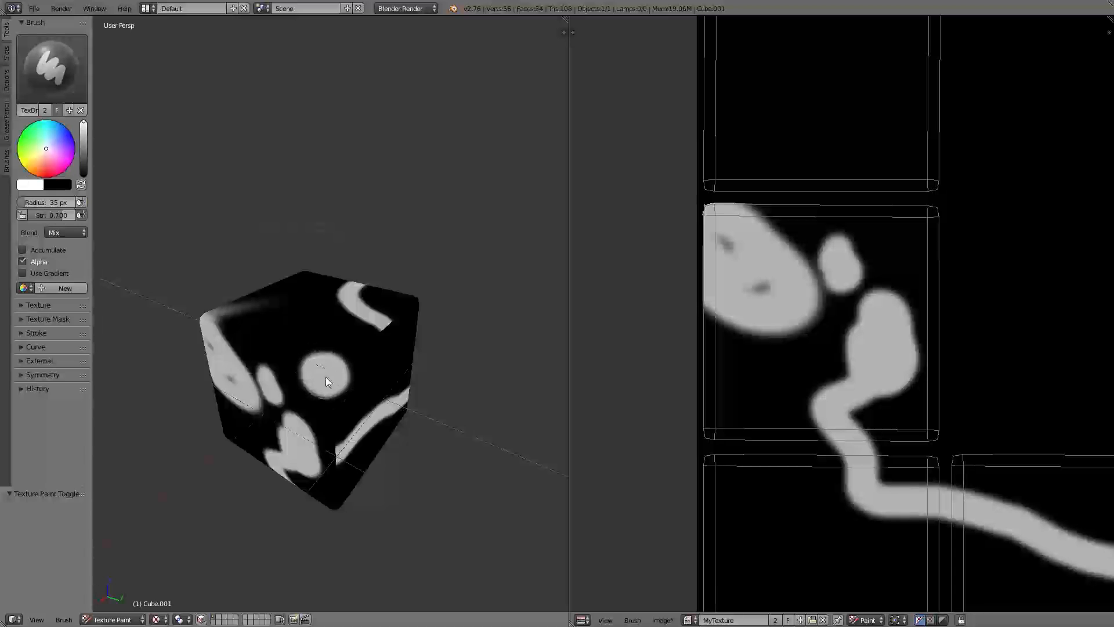
pyautogui.scroll(-5, 870, 226)
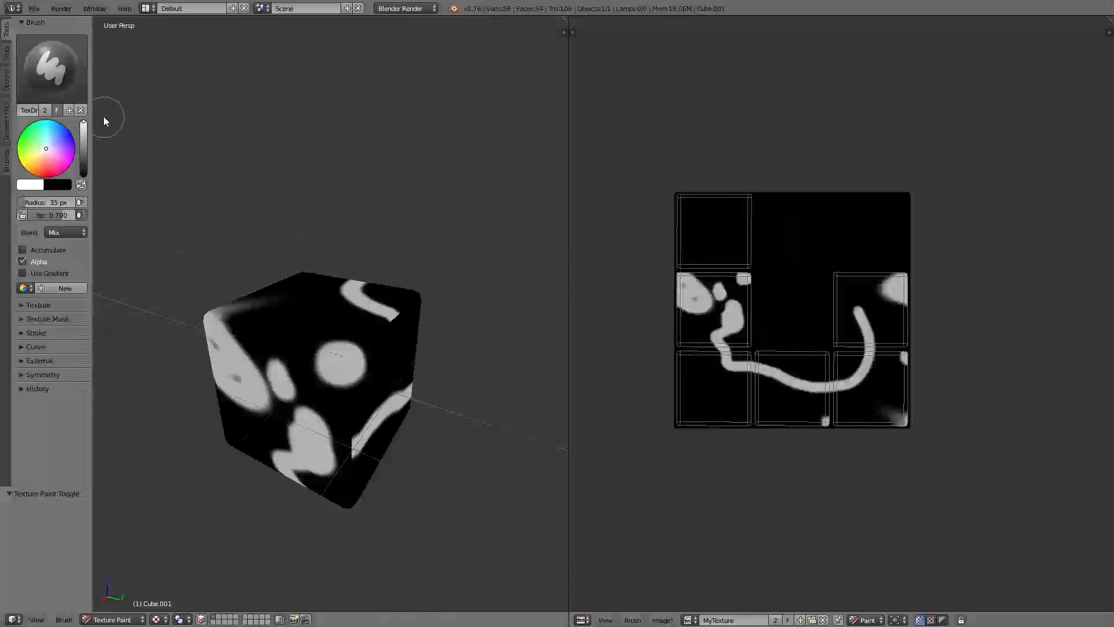
# Switch the active paint brush from TexDraw to Fill.
pyautogui.click(61, 77)
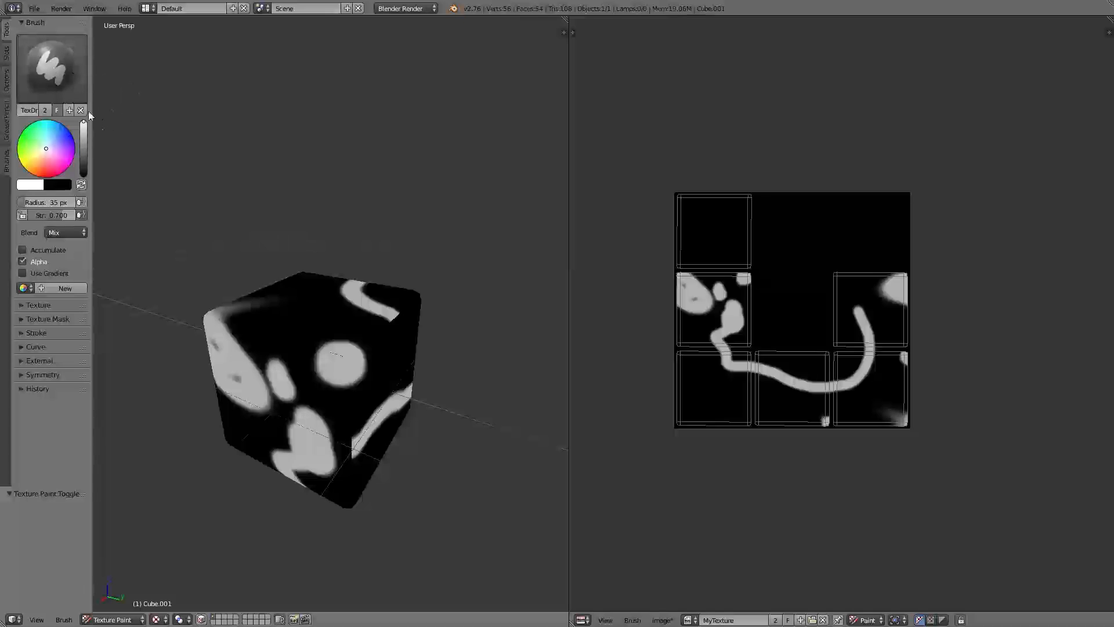
pyautogui.click(56, 62)
pyautogui.press('Left')
pyautogui.press('Left')
pyautogui.press('Left')
pyautogui.press('Left')
pyautogui.press('Return')
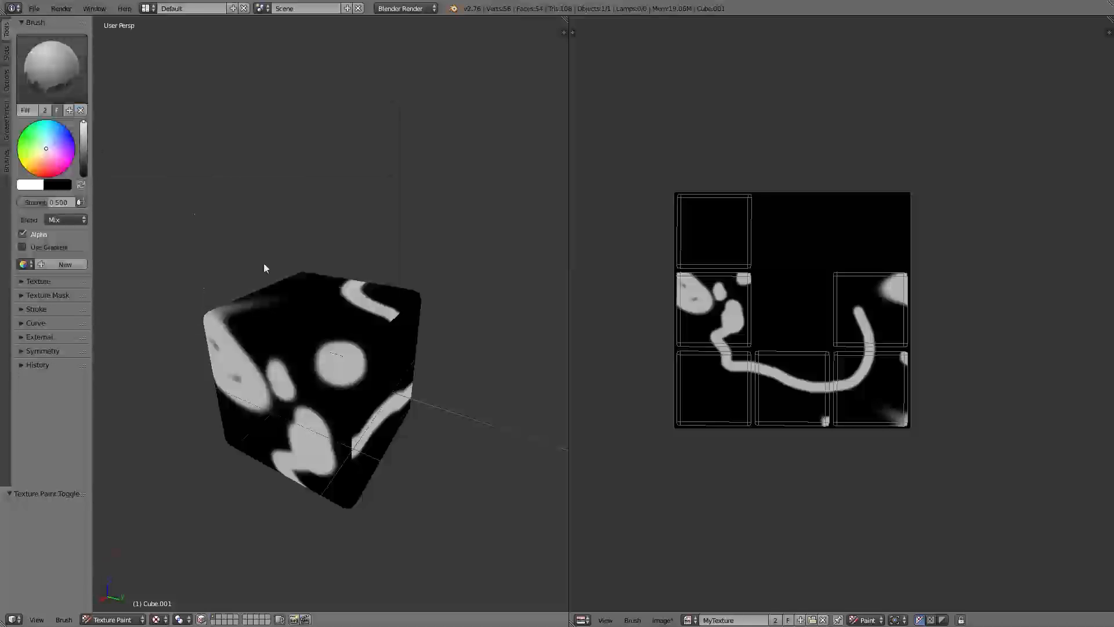
# Fill the cube with white repeatedly until its painted marks are fully covered.
pyautogui.click(313, 322)
pyautogui.click(305, 318)
pyautogui.click(305, 318)
pyautogui.click(305, 318)
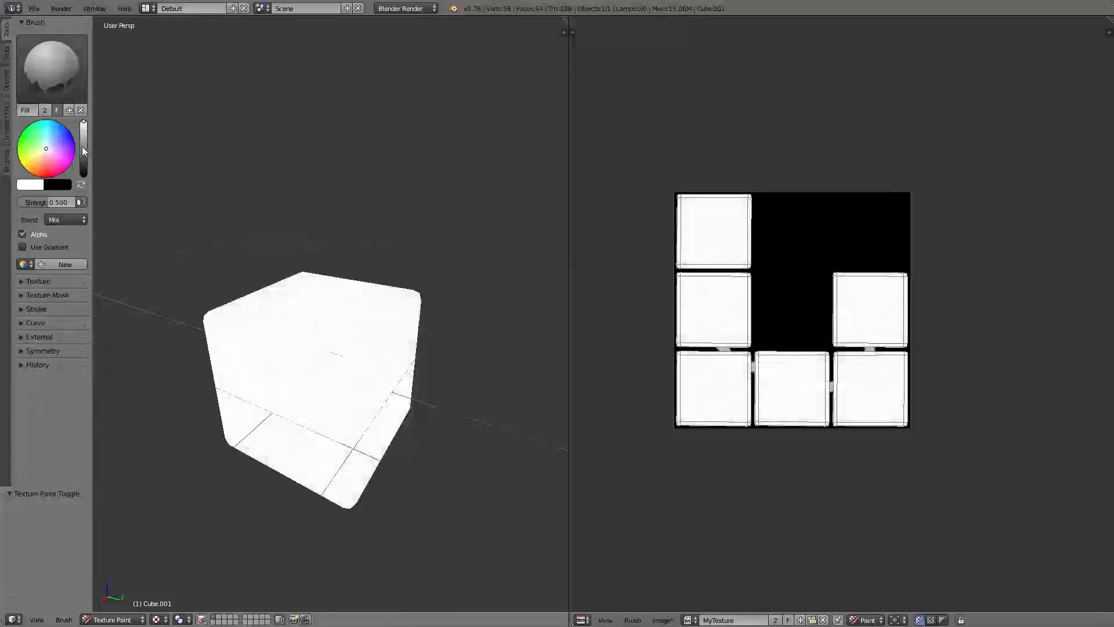
# Set the brush colour to black and fill the cube repeatedly until all its faces are black.
pyautogui.moveTo(83, 149); pyautogui.dragTo(84, 178)
pyautogui.click(325, 314)
pyautogui.click(325, 313)
pyautogui.click(325, 313)
pyautogui.click(326, 314)
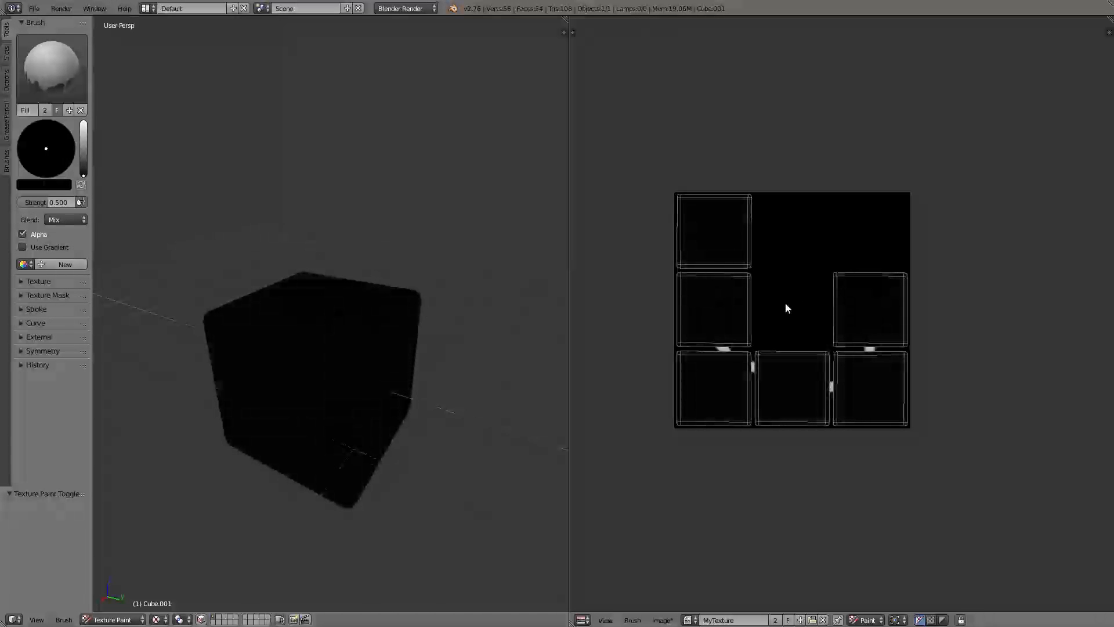
pyautogui.moveTo(304, 316); pyautogui.dragTo(398, 317, button='middle')
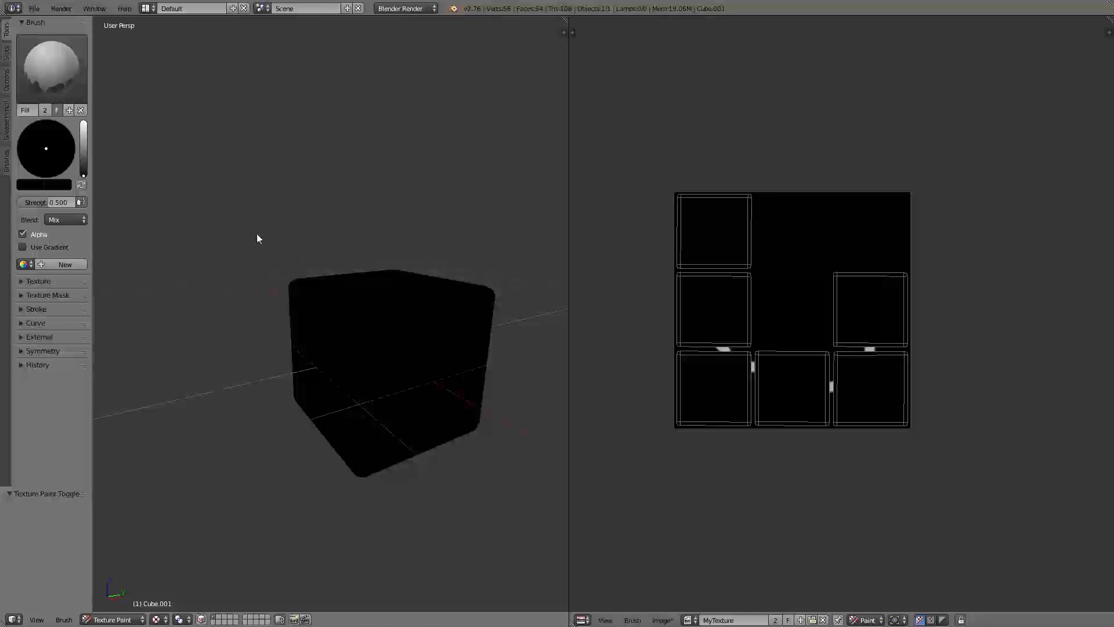
# Enable face selection masking and select the cube's top face, one side face and several bevel faces around their shared corner.
pyautogui.press('m')
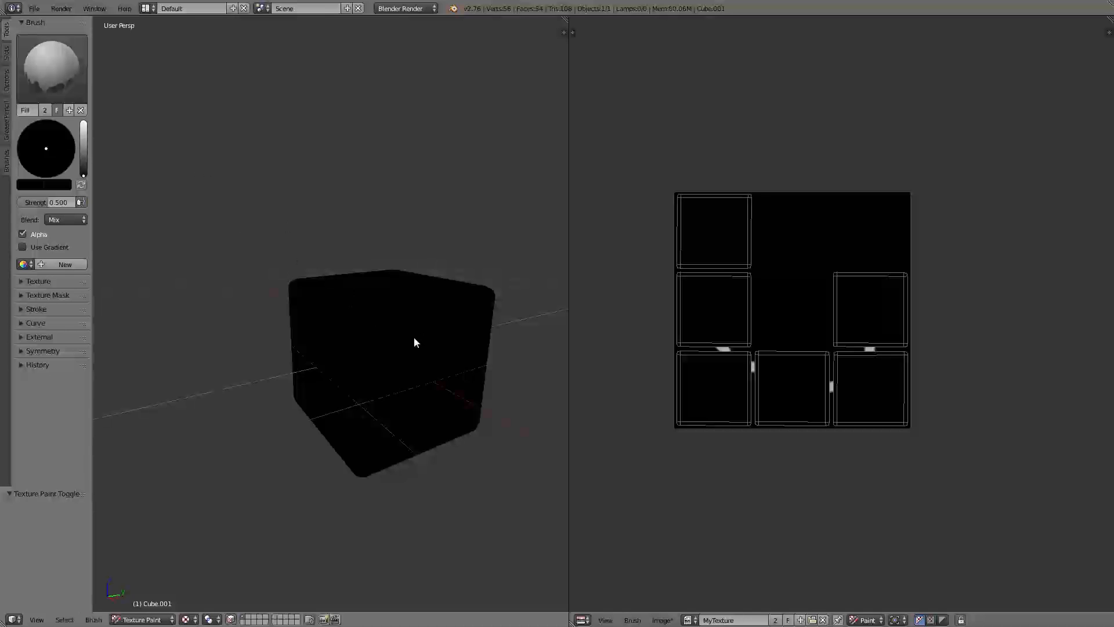
pyautogui.moveTo(402, 333)
pyautogui.mouseDown(button='middle')
pyautogui.moveTo(371, 333)
pyautogui.moveTo(398, 346)
pyautogui.mouseUp(button='middle')
pyautogui.rightClick(374, 339)
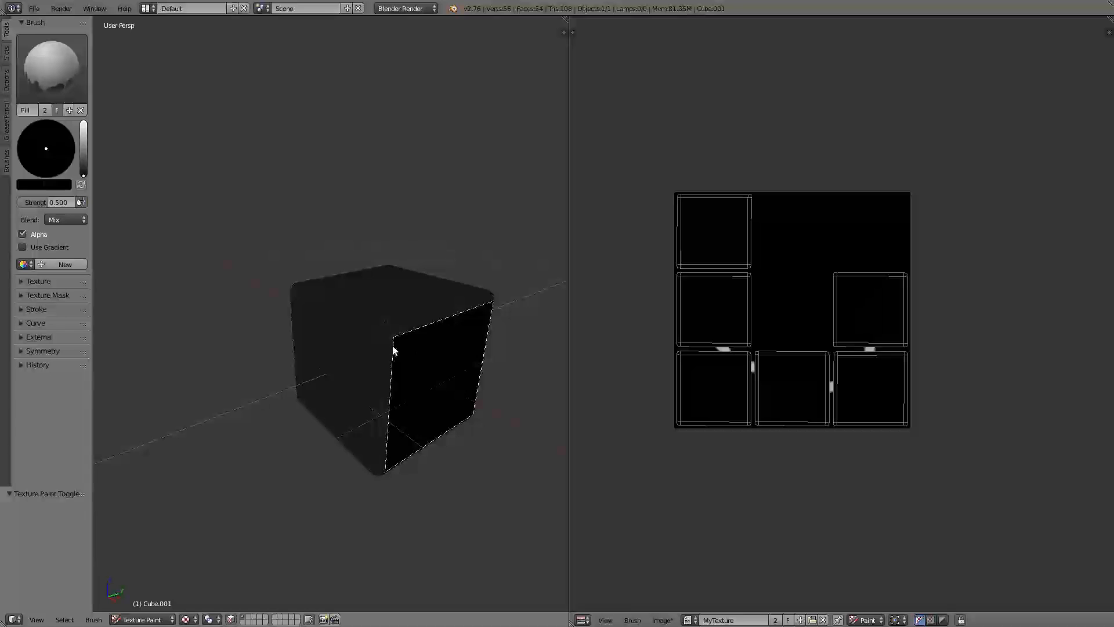
pyautogui.rightClick(385, 348)
pyautogui.rightClick(383, 332)
pyautogui.rightClick(401, 335)
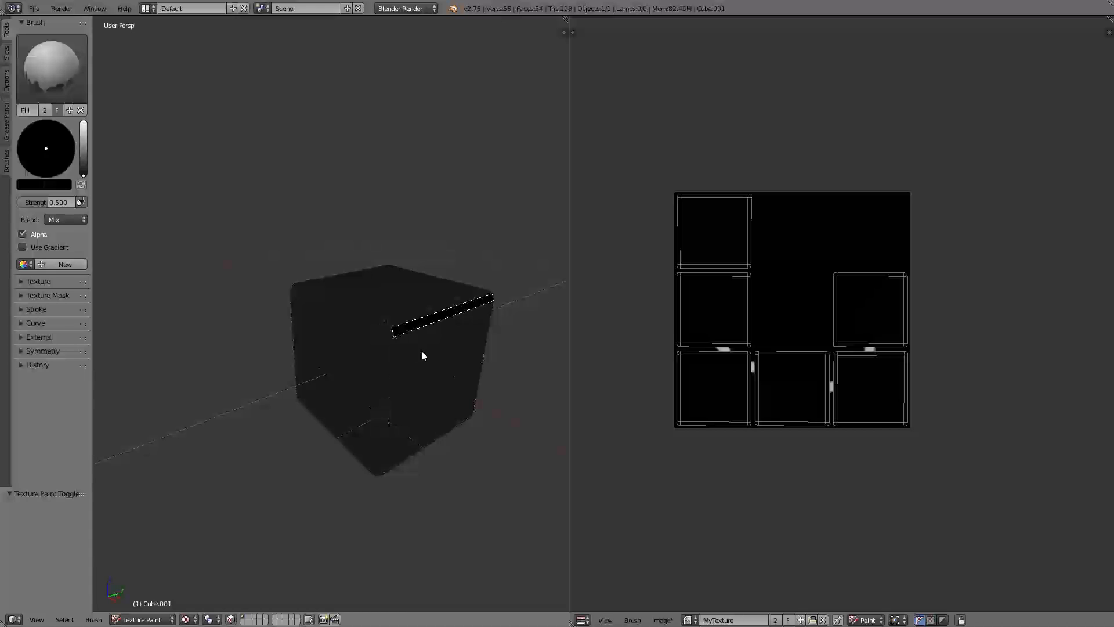
pyautogui.keyDown('shift'); pyautogui.rightClick(422, 355); pyautogui.keyUp('shift')
pyautogui.keyDown('shift'); pyautogui.rightClick(385, 361); pyautogui.keyUp('shift')
pyautogui.keyDown('shift'); pyautogui.rightClick(367, 329); pyautogui.keyUp('shift')
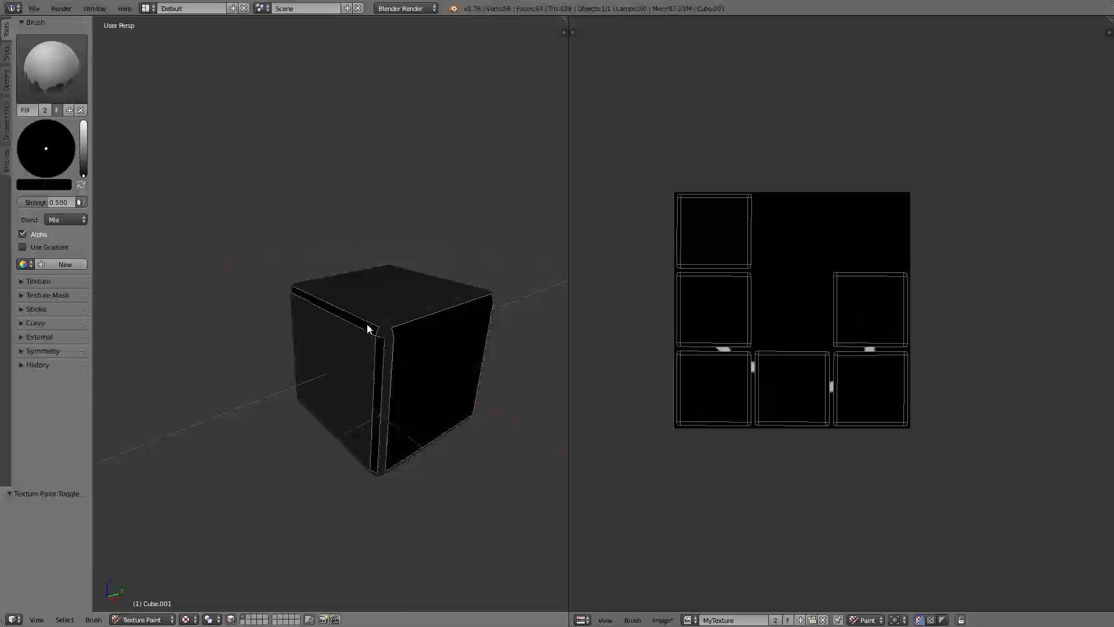
pyautogui.keyDown('shift'); pyautogui.rightClick(386, 332); pyautogui.keyUp('shift')
pyautogui.moveTo(423, 341); pyautogui.dragTo(404, 328, button='middle')
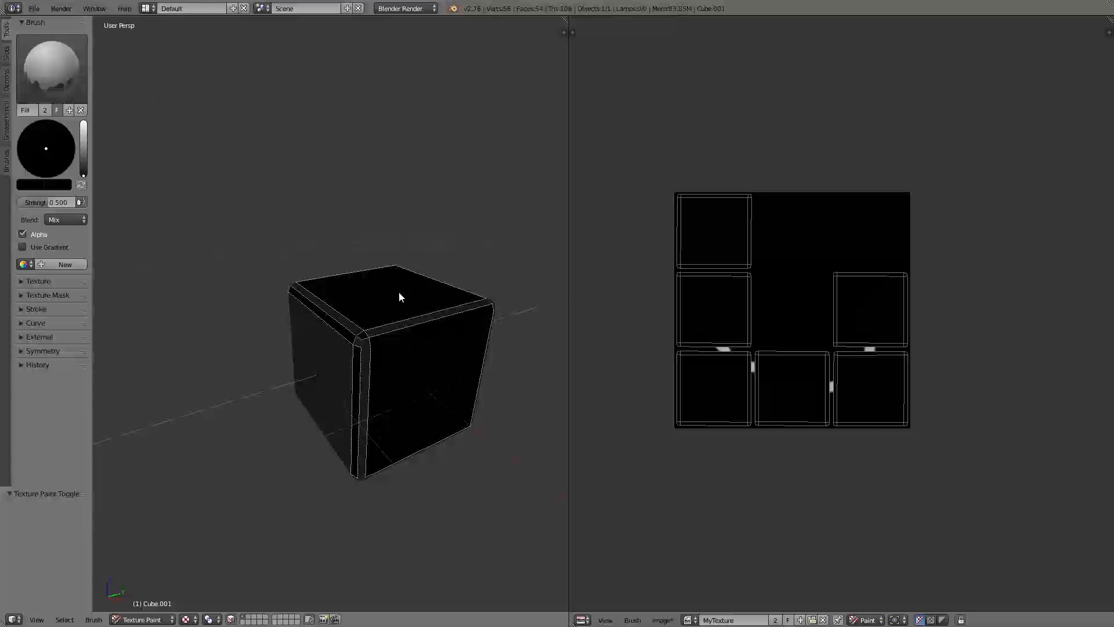
# Set the brush colour to white and fill the selected faces once.
pyautogui.moveTo(85, 169); pyautogui.dragTo(83, 123)
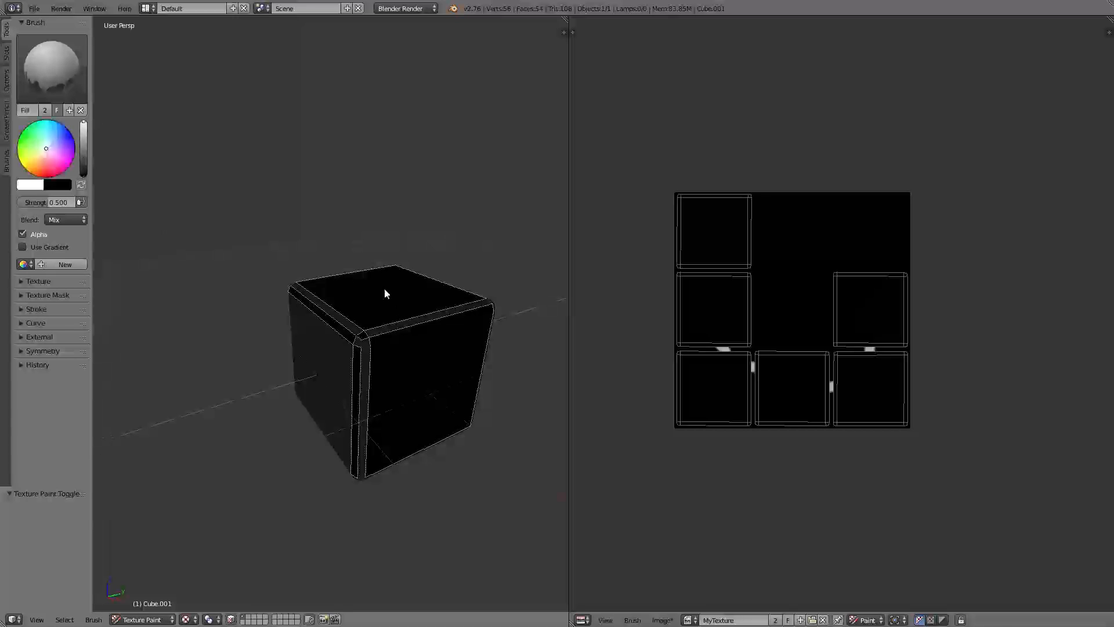
pyautogui.click(407, 301)
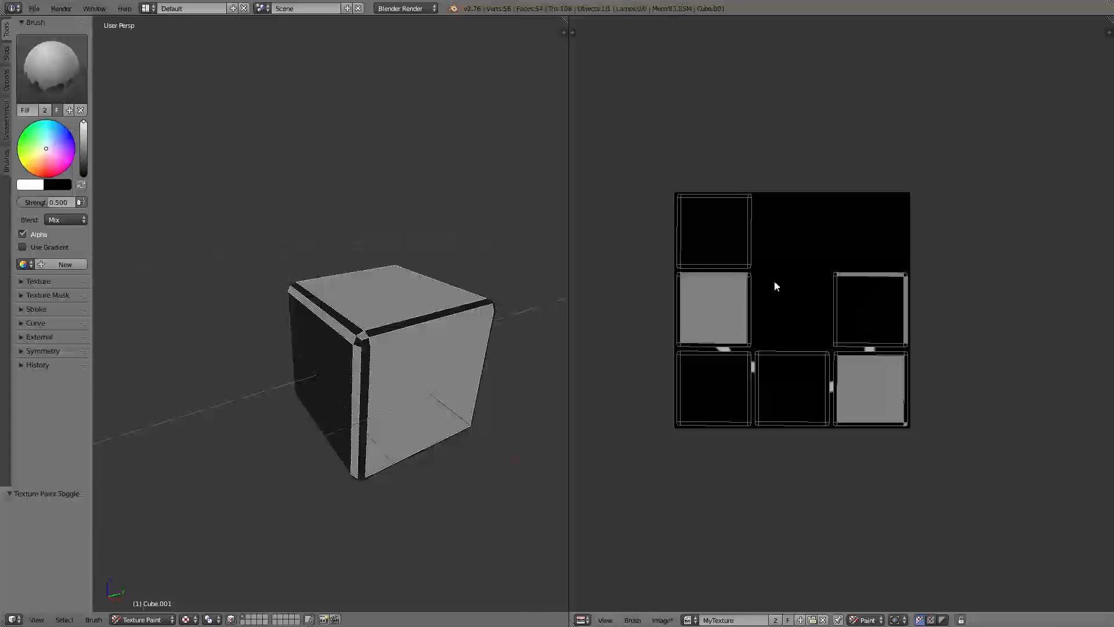
pyautogui.moveTo(381, 293); pyautogui.dragTo(302, 295, button='middle')
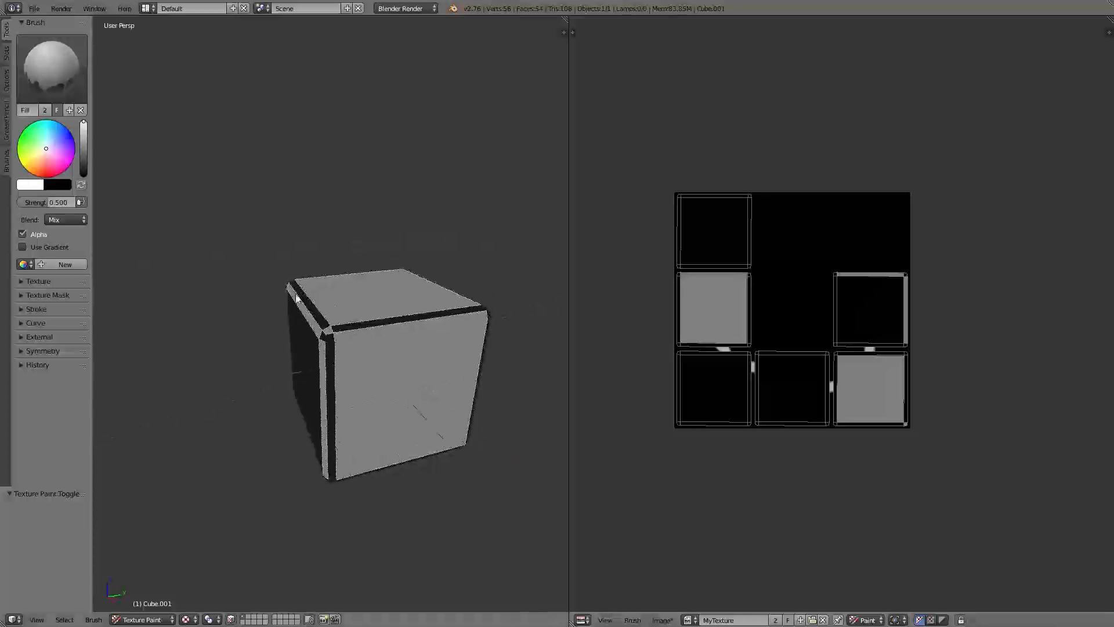
# Switch to the TexDraw brush, darken its colour to mid grey and paint across the masked faces near the cube's front corner.
pyautogui.click(45, 57)
pyautogui.click(275, 133)
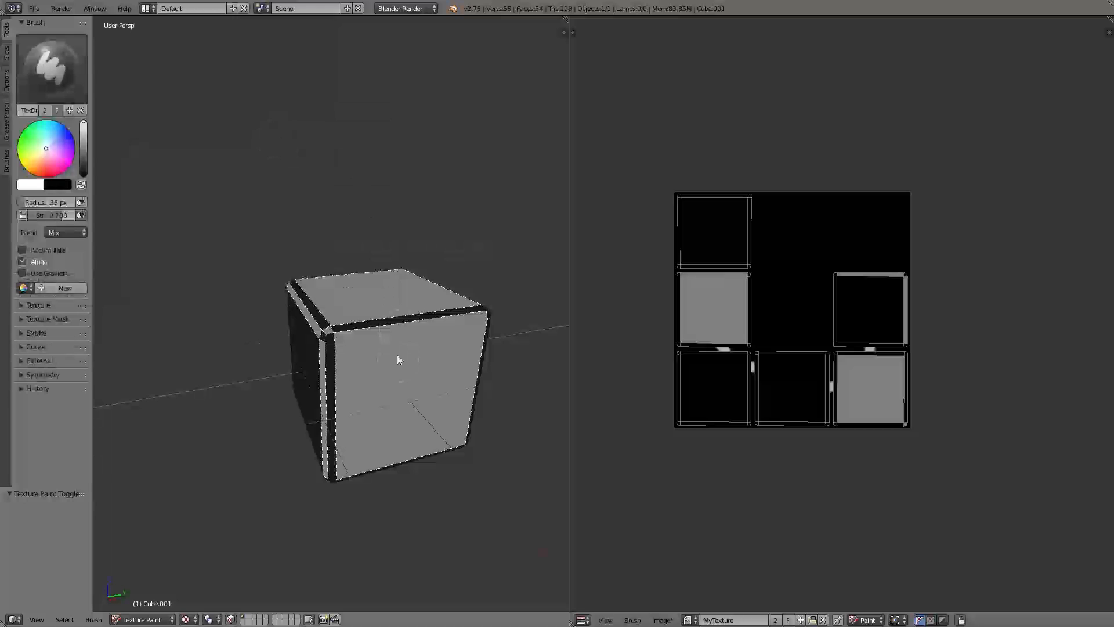
pyautogui.moveTo(397, 354); pyautogui.dragTo(350, 338, button='middle')
pyautogui.click(83, 154)
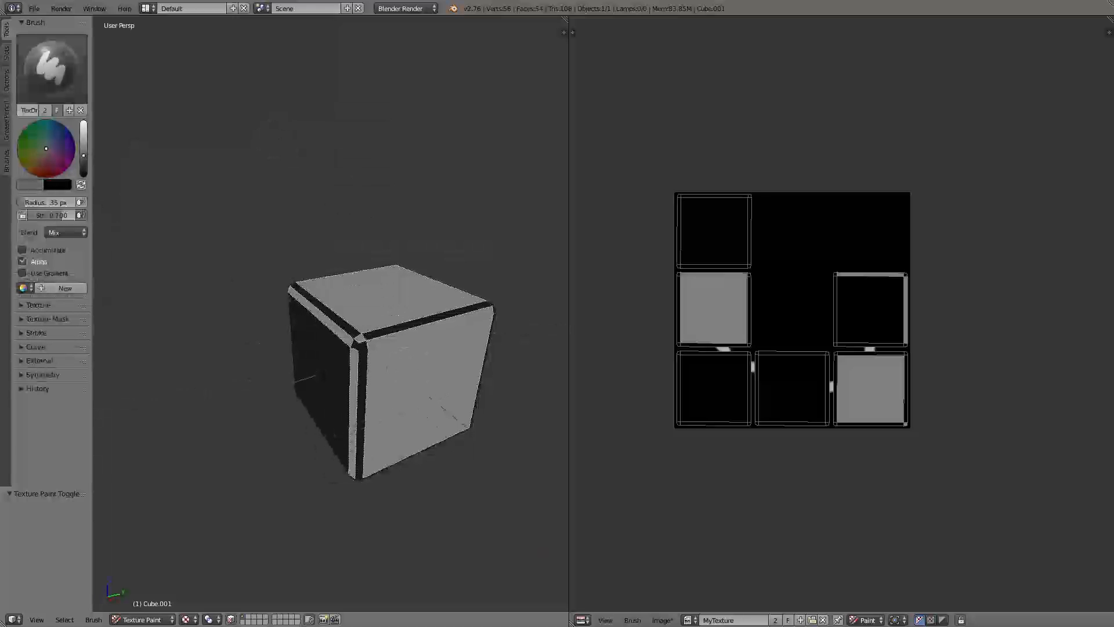
pyautogui.moveTo(362, 321)
pyautogui.mouseDown()
pyautogui.moveTo(386, 354)
pyautogui.moveTo(394, 325)
pyautogui.moveTo(348, 302)
pyautogui.moveTo(372, 346)
pyautogui.mouseUp()
# Set the brush colour back to white and paint over the grey patch around the cube's corner.
pyautogui.moveTo(83, 156); pyautogui.dragTo(83, 123)
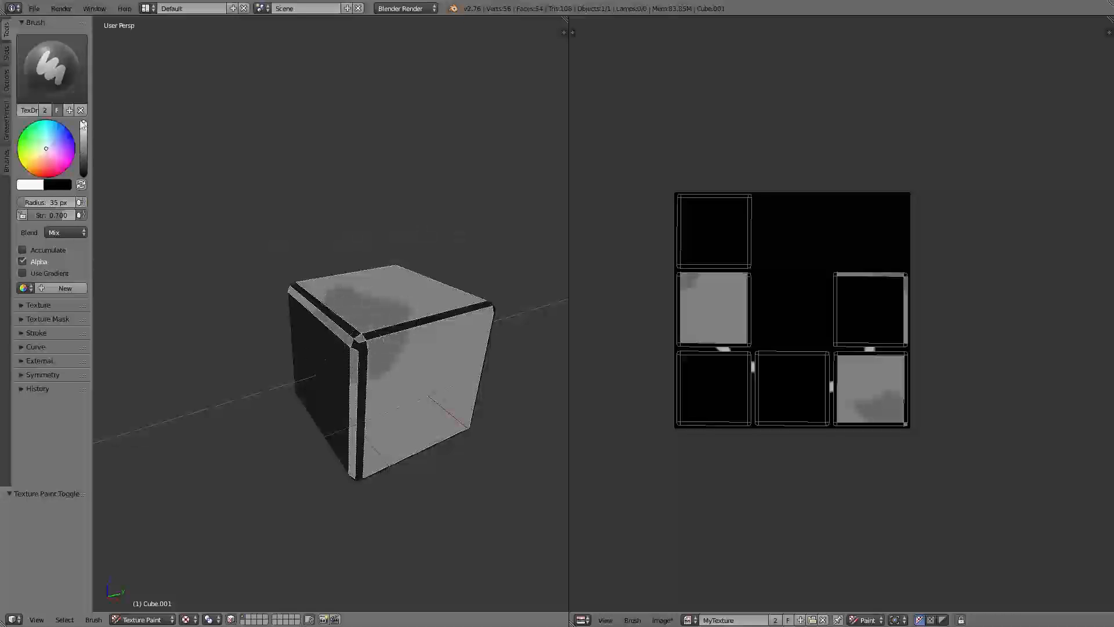
pyautogui.moveTo(354, 367)
pyautogui.mouseDown()
pyautogui.moveTo(348, 313)
pyautogui.moveTo(397, 308)
pyautogui.moveTo(386, 357)
pyautogui.mouseUp()
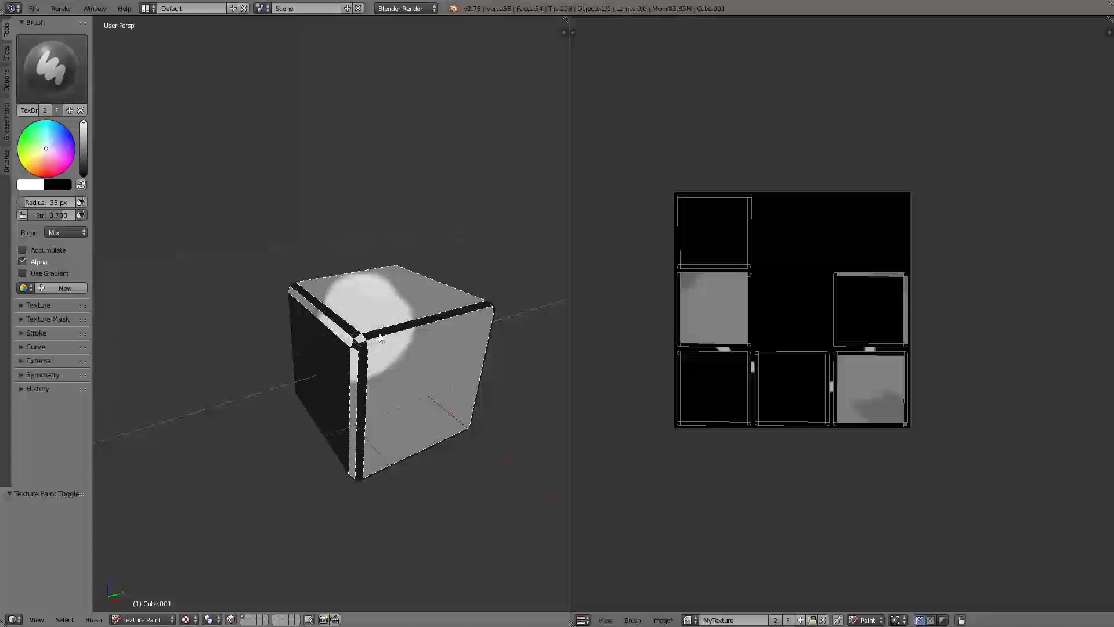
# Change the face mask selection around the corner, picking several bevel faces and including the black side face.
pyautogui.moveTo(400, 340)
pyautogui.mouseDown(button='middle')
pyautogui.moveTo(417, 331)
pyautogui.moveTo(355, 347)
pyautogui.mouseUp(button='middle')
pyautogui.rightClick(355, 343)
pyautogui.rightClick(350, 329)
pyautogui.rightClick(352, 321)
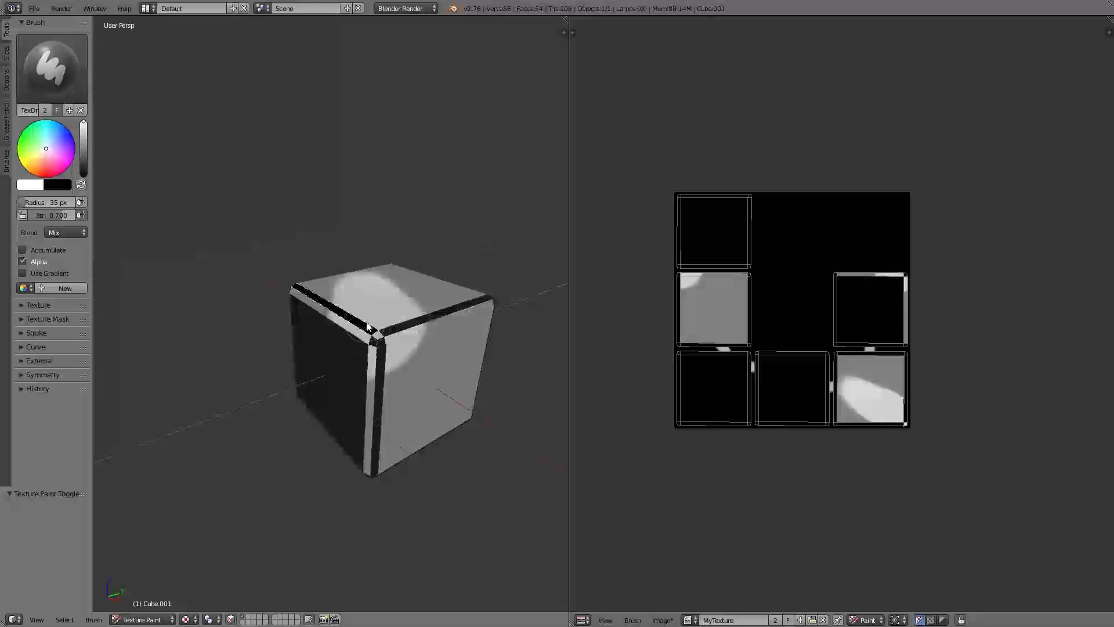
pyautogui.rightClick(369, 315)
pyautogui.keyDown('shift'); pyautogui.rightClick(399, 335); pyautogui.keyUp('shift')
pyautogui.keyDown('shift'); pyautogui.rightClick(398, 356); pyautogui.keyUp('shift')
pyautogui.keyDown('shift'); pyautogui.rightClick(398, 356); pyautogui.keyUp('shift')
pyautogui.keyDown('shift'); pyautogui.rightClick(380, 358); pyautogui.keyUp('shift')
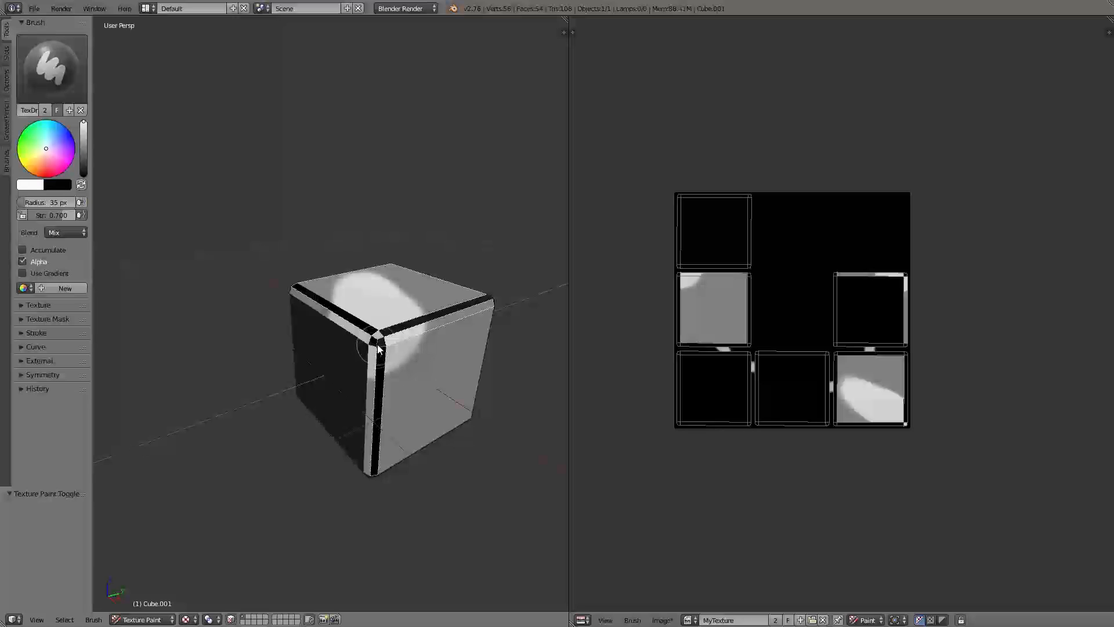
pyautogui.keyDown('shift'); pyautogui.rightClick(380, 348); pyautogui.keyUp('shift')
pyautogui.keyDown('shift'); pyautogui.rightClick(366, 338); pyautogui.keyUp('shift')
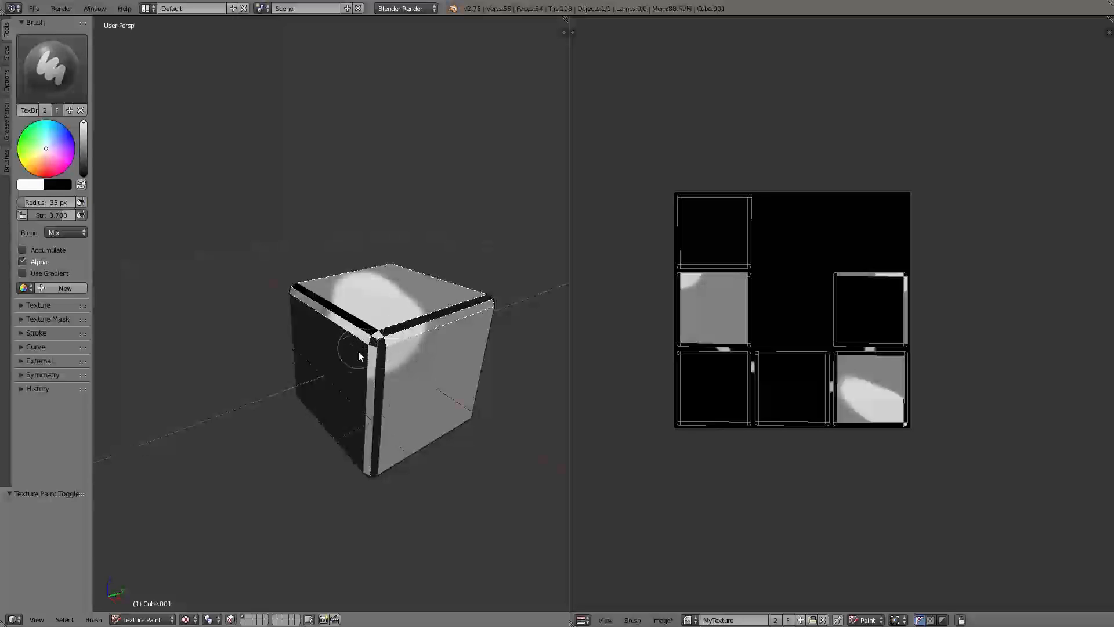
pyautogui.keyDown('shift'); pyautogui.rightClick(355, 352); pyautogui.keyUp('shift')
# Paint a white stroke down the selected black side face beside the bevelled vertical edge.
pyautogui.moveTo(318, 321); pyautogui.dragTo(407, 297, button='middle')
pyautogui.moveTo(401, 353)
pyautogui.mouseDown()
pyautogui.moveTo(371, 321)
pyautogui.moveTo(384, 419)
pyautogui.moveTo(398, 375)
pyautogui.mouseUp()
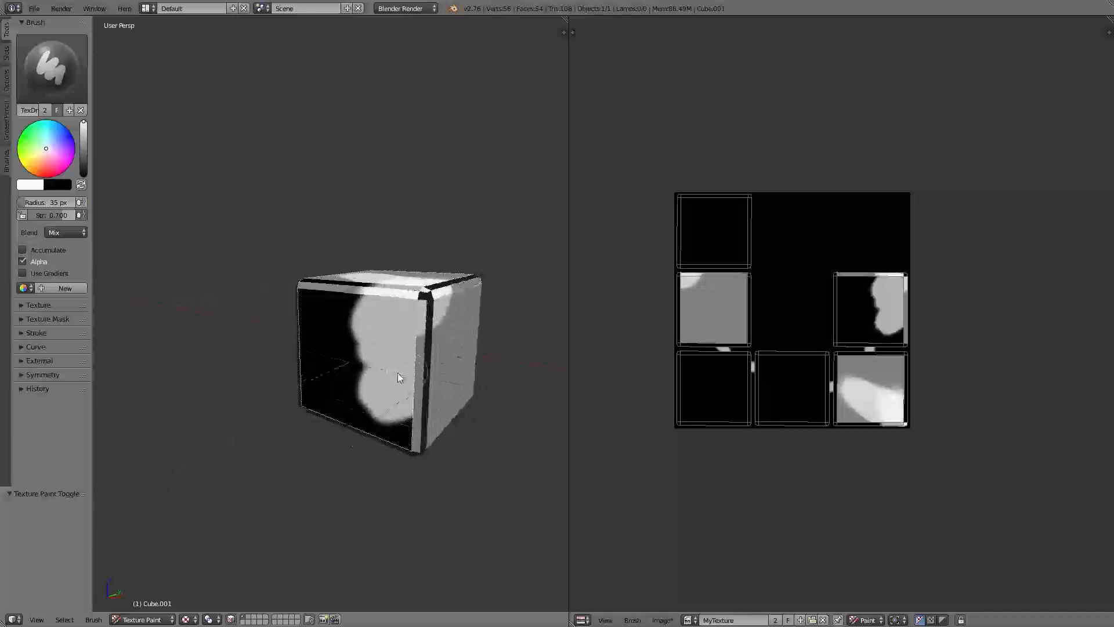
pyautogui.moveTo(400, 378); pyautogui.dragTo(375, 373, button='middle')
# Disable face selection masking and paint white freely across the cube's front corner.
pyautogui.press('m')
pyautogui.moveTo(385, 326); pyautogui.dragTo(355, 330, button='middle')
pyautogui.moveTo(325, 357); pyautogui.dragTo(346, 362)
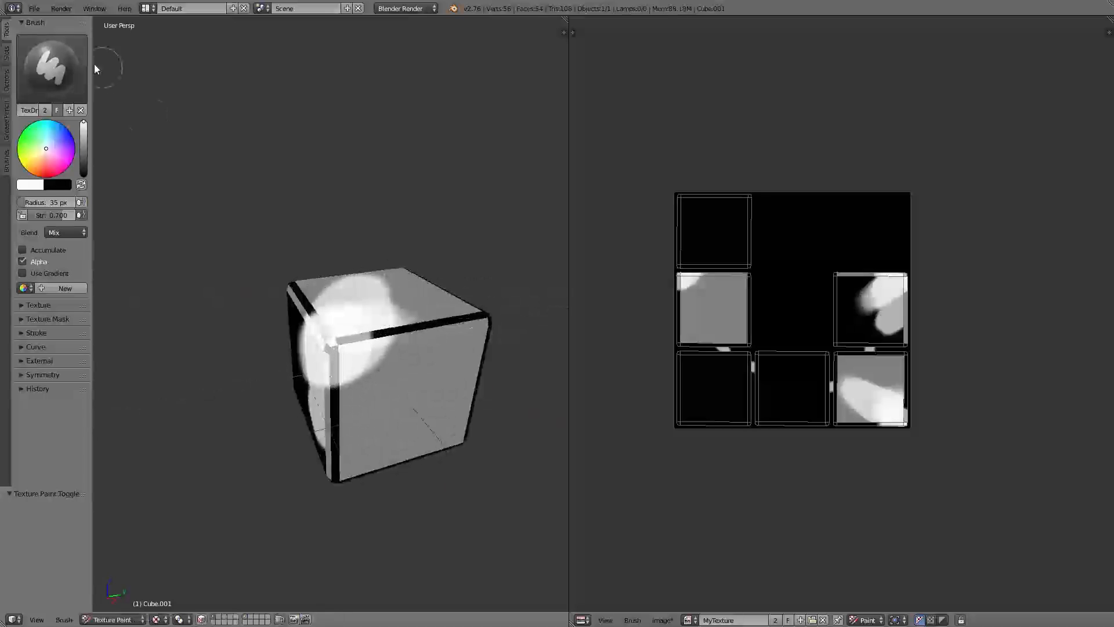
pyautogui.click(82, 70)
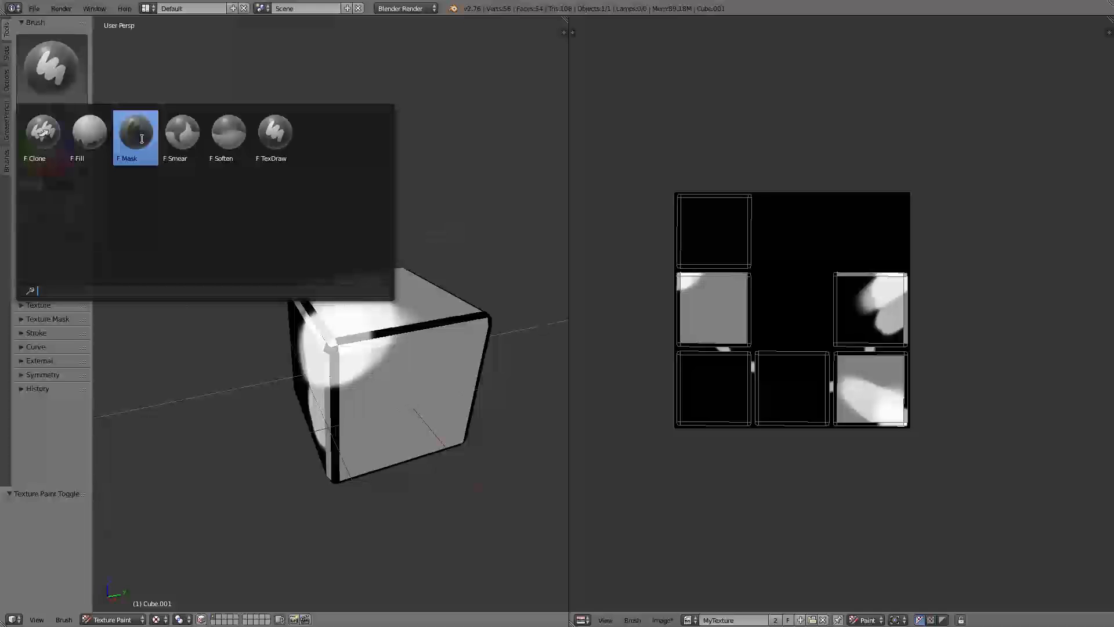
pyautogui.moveTo(375, 270)
pyautogui.mouseDown(button='middle')
pyautogui.moveTo(460, 282)
pyautogui.moveTo(294, 236)
pyautogui.mouseUp(button='middle')
pyautogui.scroll(4, 450, 286)
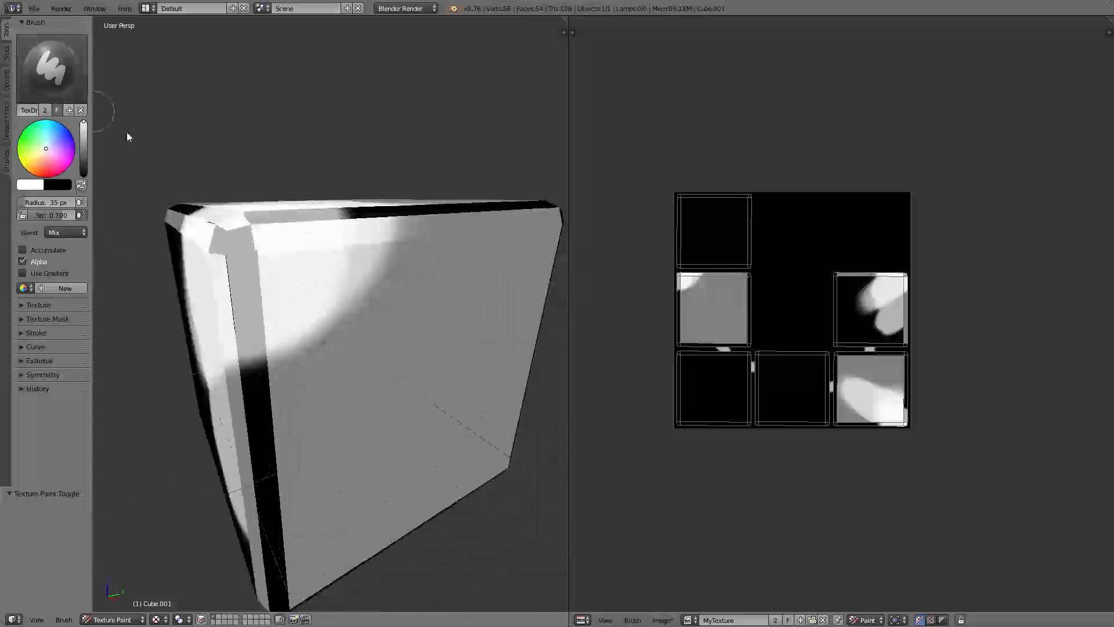
pyautogui.moveTo(278, 250); pyautogui.dragTo(349, 307, button='middle')
pyautogui.scroll(-4, 342, 308)
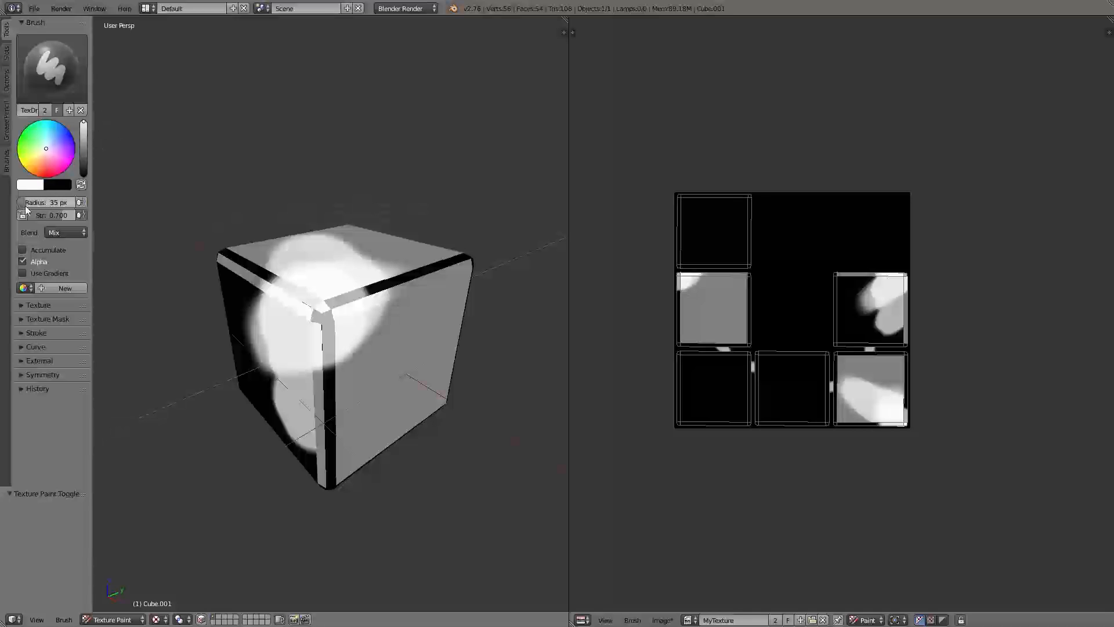
# Scale the paint brush radius up and down, leaving it at 36 px.
pyautogui.moveTo(27, 203)
pyautogui.mouseDown()
pyautogui.moveTo(75, 203)
pyautogui.moveTo(24, 203)
pyautogui.mouseUp()
pyautogui.press(']')
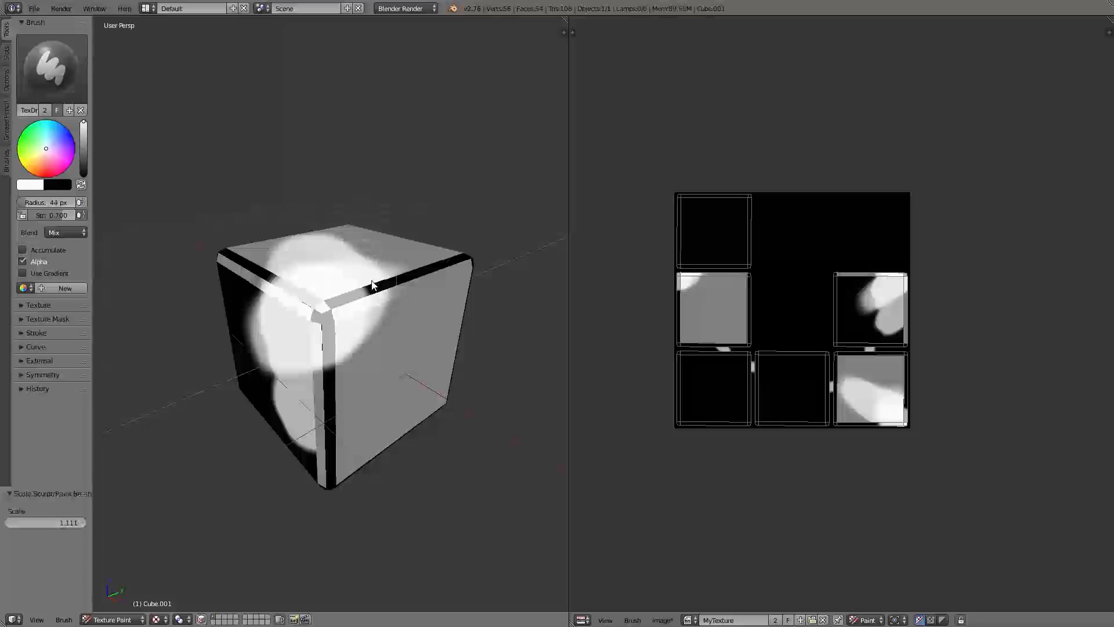
pyautogui.press('[')
pyautogui.press(']')
pyautogui.press('[')
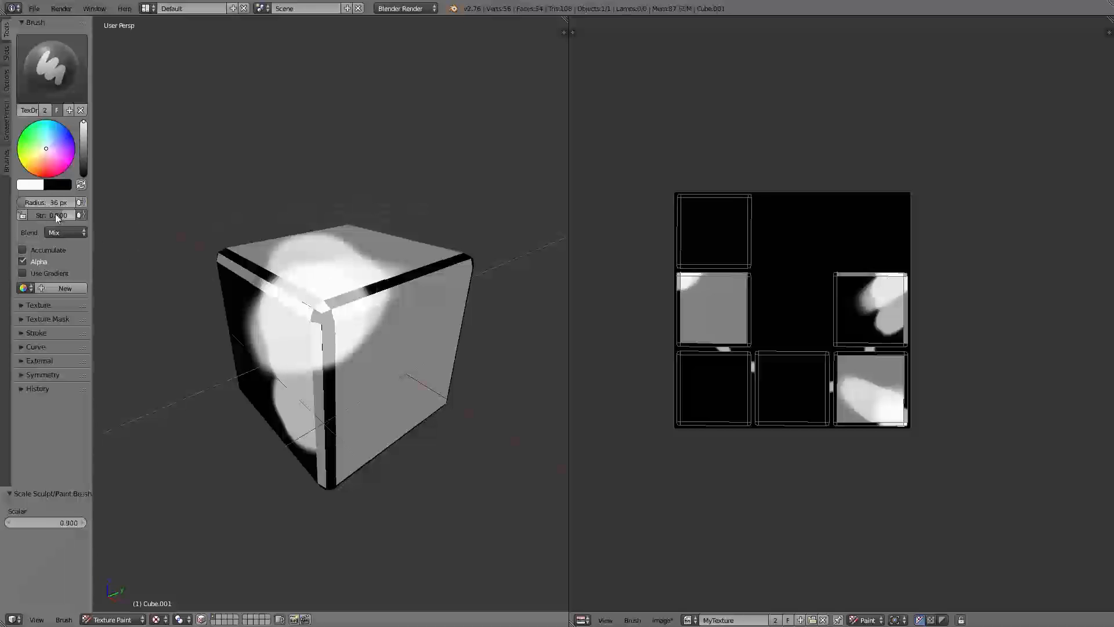
# Paint faint white strokes on the dark side face, first at brush strength 0.042 and again at 0.262.
pyautogui.moveTo(58, 218); pyautogui.dragTo(36, 218)
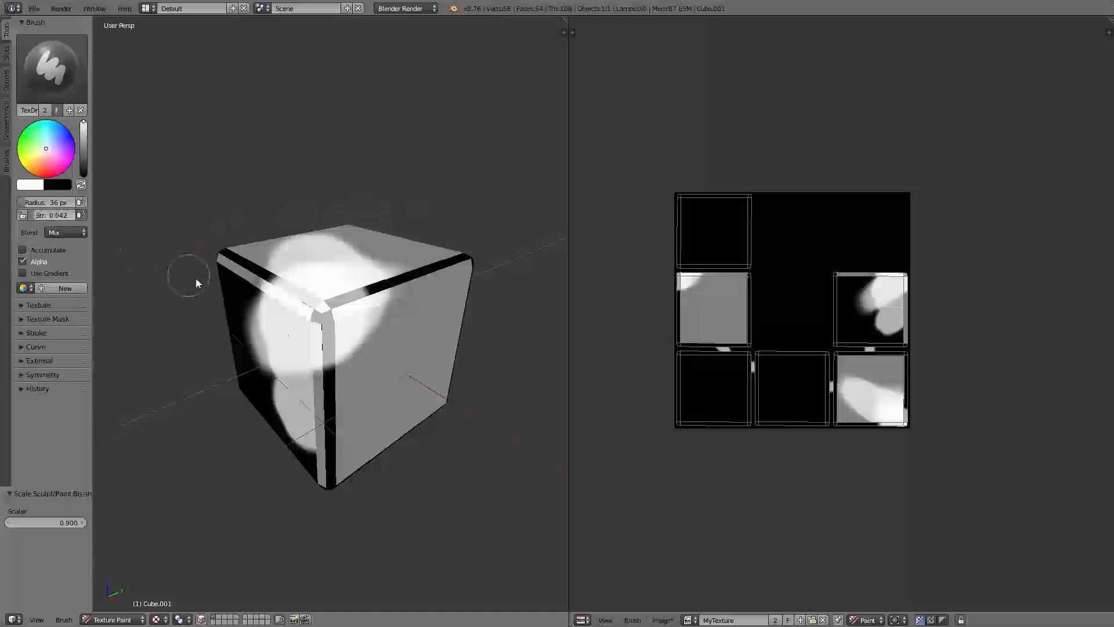
pyautogui.moveTo(233, 276); pyautogui.dragTo(249, 286)
pyautogui.moveTo(44, 216); pyautogui.dragTo(55, 216)
pyautogui.moveTo(233, 274); pyautogui.dragTo(246, 322)
pyautogui.moveTo(274, 335); pyautogui.dragTo(374, 333, button='middle')
pyautogui.moveTo(370, 334)
pyautogui.mouseDown()
pyautogui.moveTo(333, 344)
pyautogui.moveTo(360, 360)
pyautogui.mouseUp()
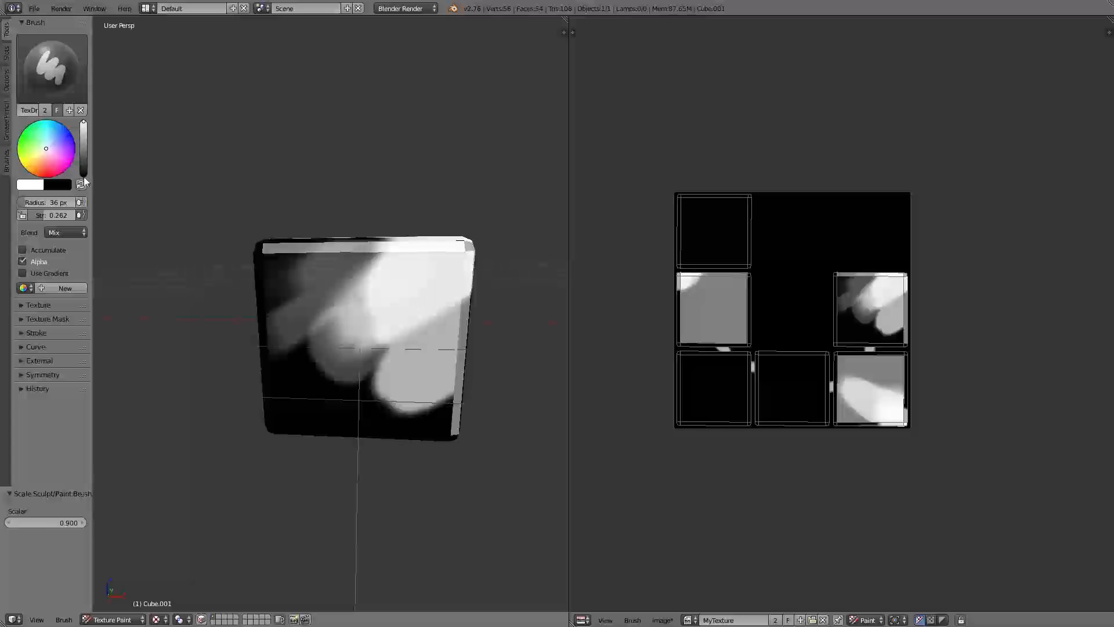
# Set the brush strength to 0.152 and radius to 119 px, and brush soft white over the side face.
pyautogui.moveTo(68, 216); pyautogui.dragTo(62, 215)
pyautogui.press('f')
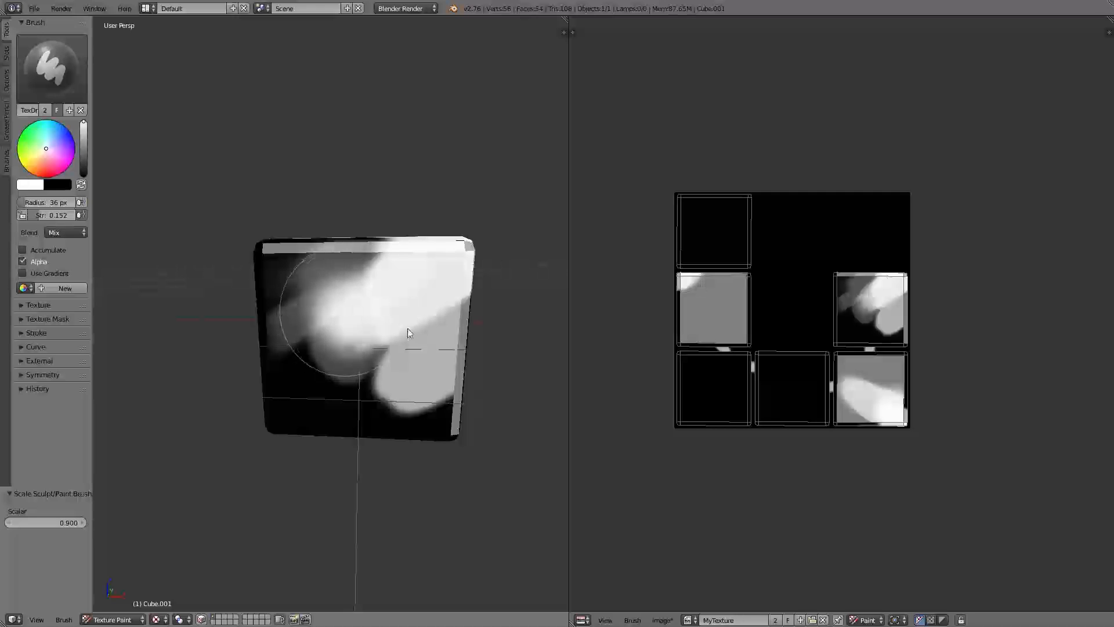
pyautogui.click(411, 331)
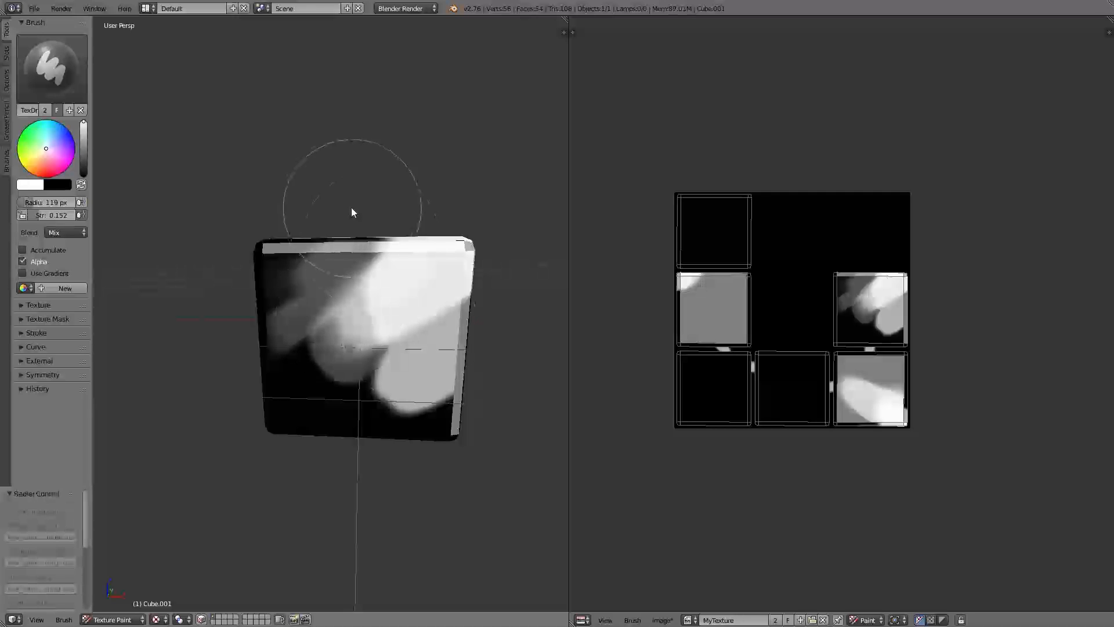
pyautogui.moveTo(329, 235)
pyautogui.mouseDown()
pyautogui.moveTo(309, 271)
pyautogui.moveTo(360, 419)
pyautogui.moveTo(325, 399)
pyautogui.moveTo(416, 407)
pyautogui.moveTo(416, 383)
pyautogui.moveTo(334, 371)
pyautogui.moveTo(335, 324)
pyautogui.moveTo(362, 272)
pyautogui.mouseUp()
pyautogui.click(362, 272)
# Resize the brush radius to 109 px and paint soft white over the lower part of the side face.
pyautogui.press('f')
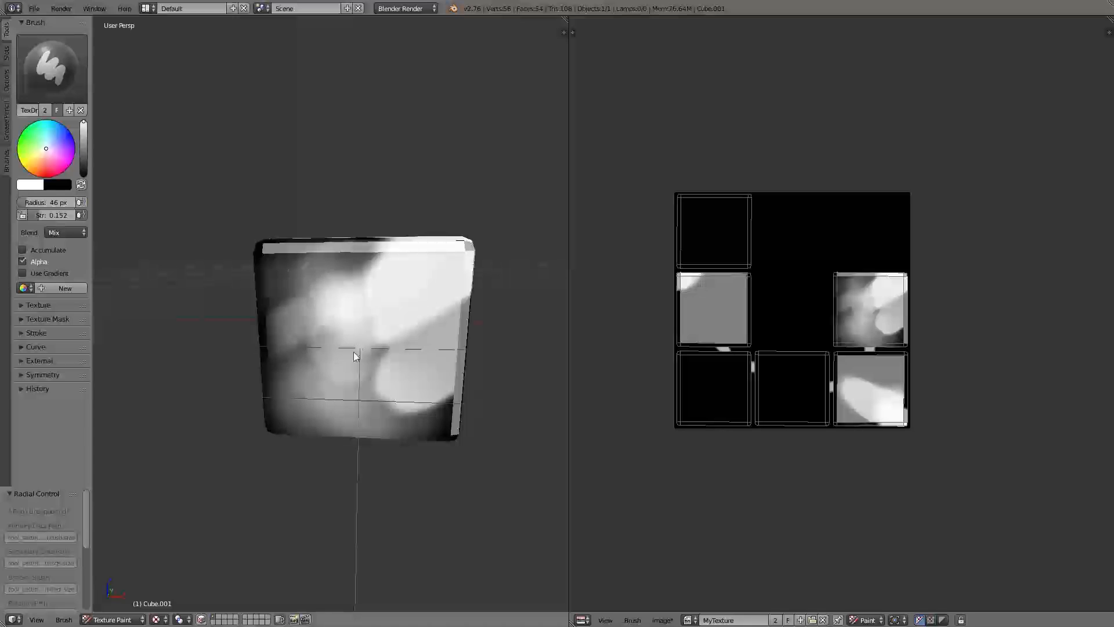
pyautogui.click(367, 364)
pyautogui.moveTo(366, 364); pyautogui.dragTo(227, 388)
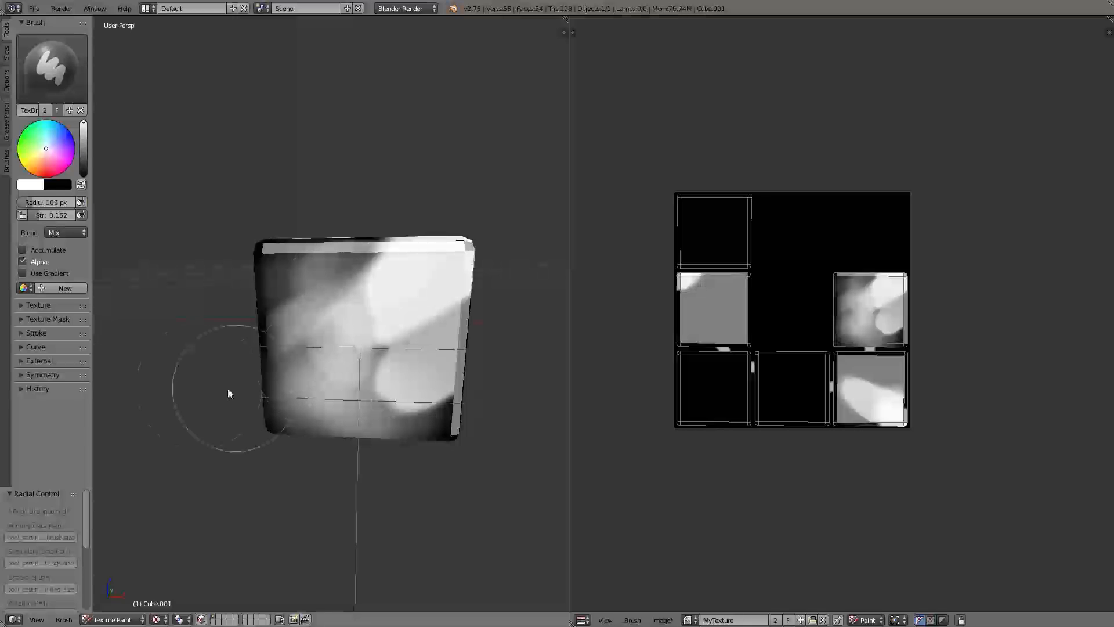
pyautogui.moveTo(277, 321); pyautogui.dragTo(423, 313, button='middle')
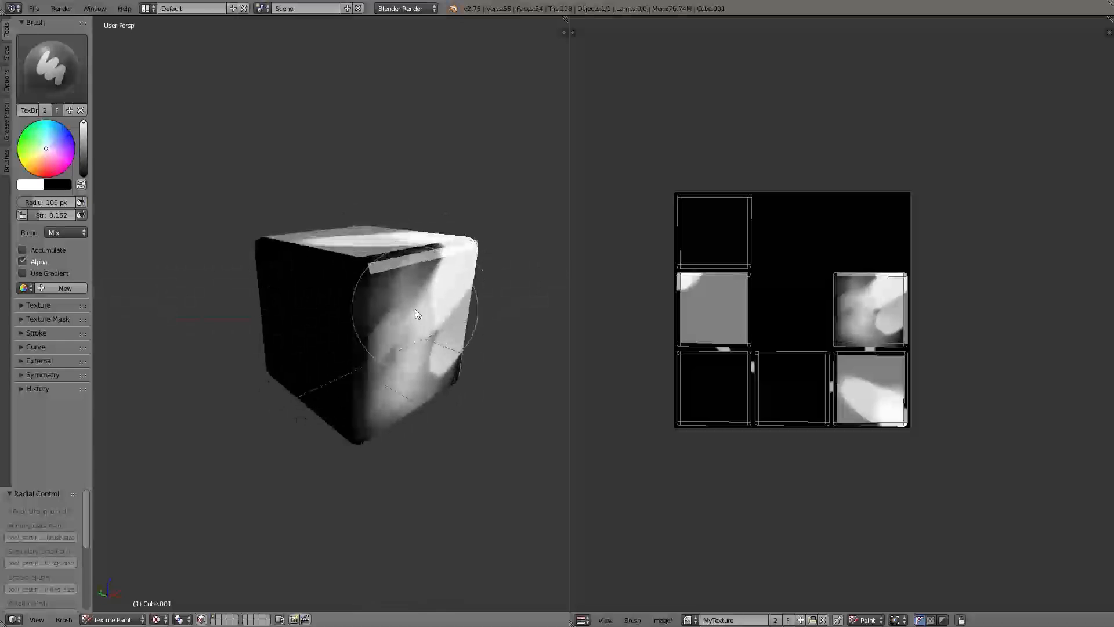
# Set the brush blend mode to Add and reduce its radius to 11 px.
pyautogui.click(67, 231)
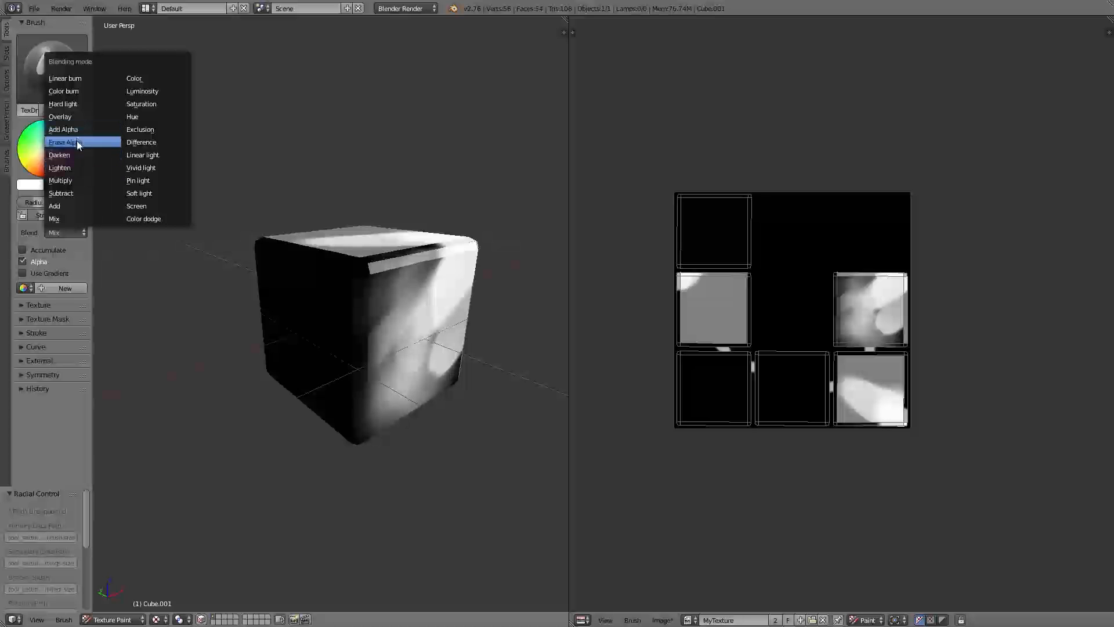
pyautogui.click(79, 207)
pyautogui.moveTo(245, 246); pyautogui.dragTo(264, 247, button='middle')
pyautogui.scroll(5, 344, 305)
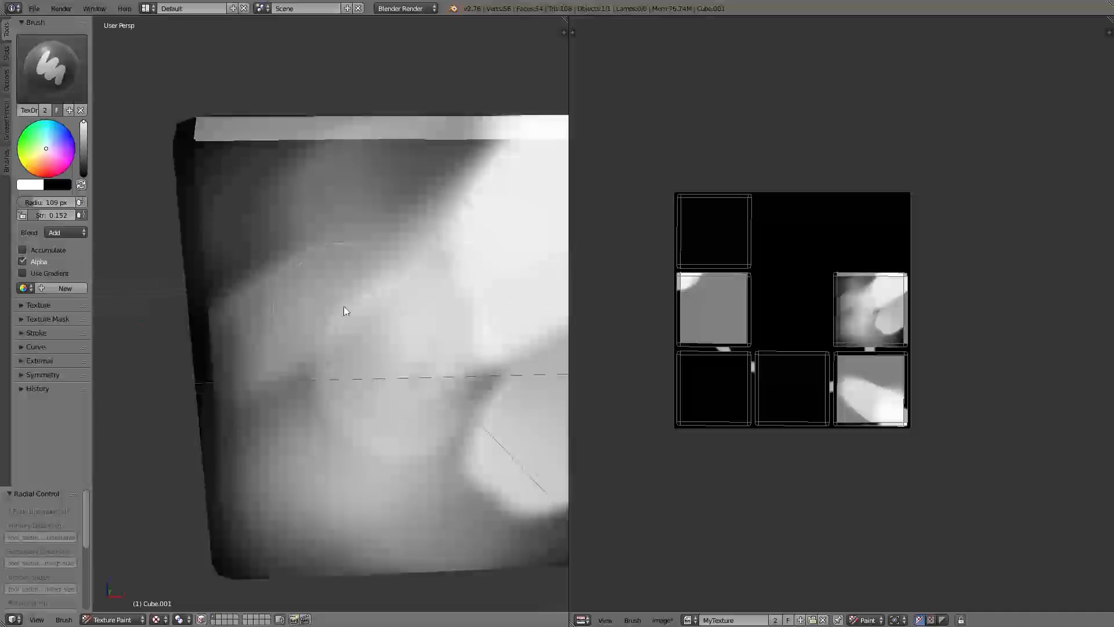
pyautogui.press('[')
pyautogui.press('[')
pyautogui.press('[')
pyautogui.press('[')
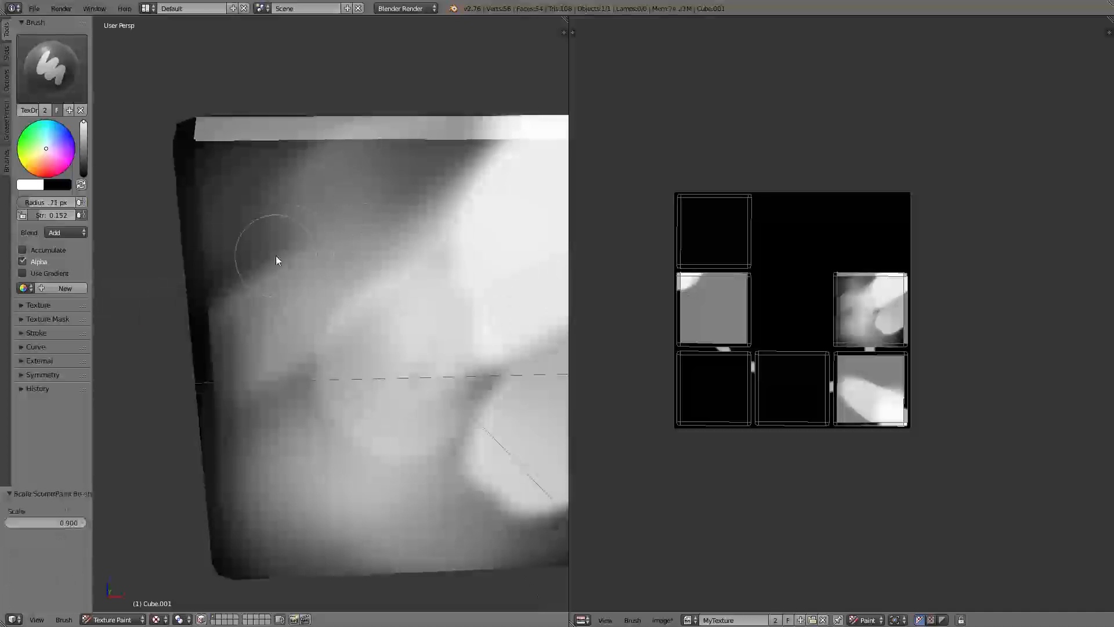
pyautogui.press('[')
pyautogui.press('[')
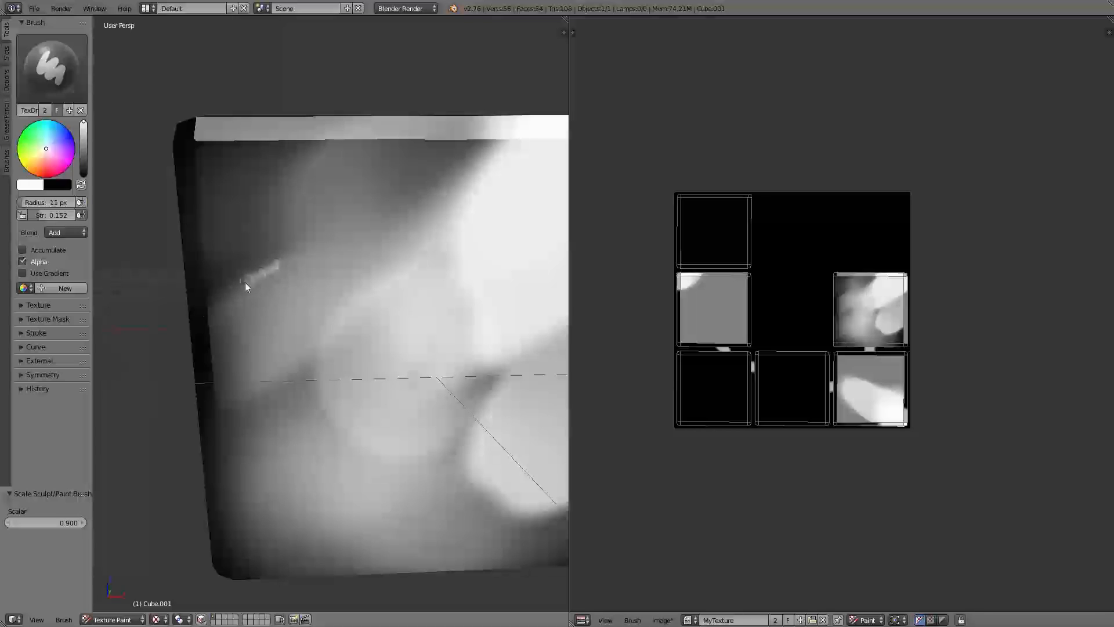
# Paint thin white streaks near the outer edge of the side face with the small Add brush.
pyautogui.moveTo(278, 262); pyautogui.dragTo(228, 282)
pyautogui.moveTo(287, 246)
pyautogui.mouseDown()
pyautogui.moveTo(199, 275)
pyautogui.moveTo(210, 250)
pyautogui.moveTo(263, 232)
pyautogui.moveTo(196, 240)
pyautogui.mouseUp()
pyautogui.moveTo(406, 259); pyautogui.dragTo(379, 258, button='middle')
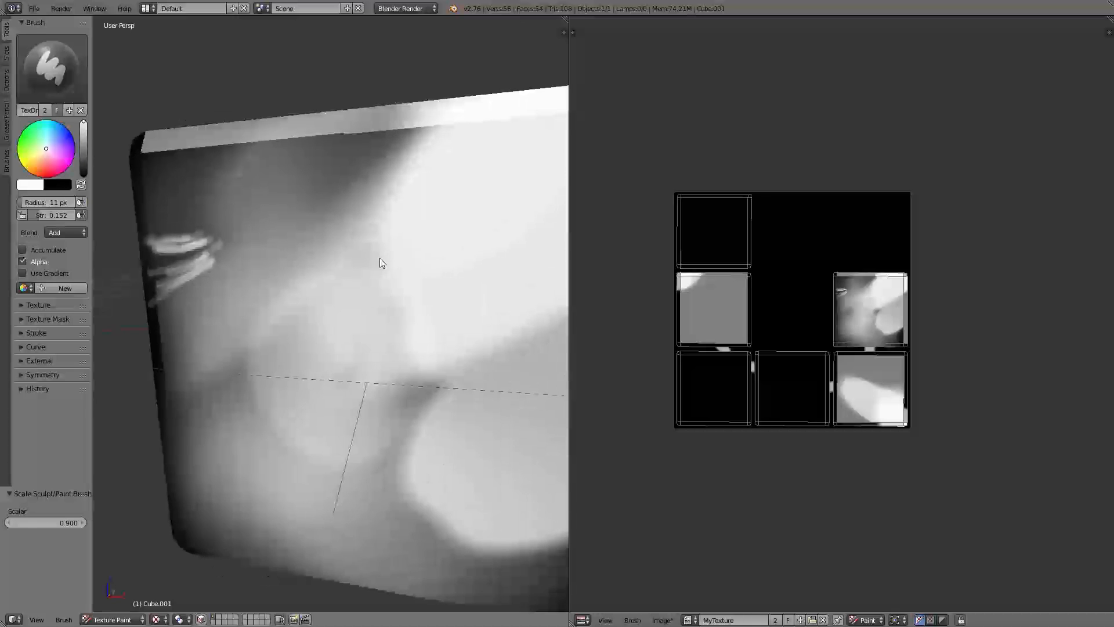
# Paint bright white horizontal streaks above the existing ones on the side face with the 11 px Add brush.
pyautogui.scroll(-1, 380, 258)
pyautogui.moveTo(85, 126); pyautogui.dragTo(84, 176)
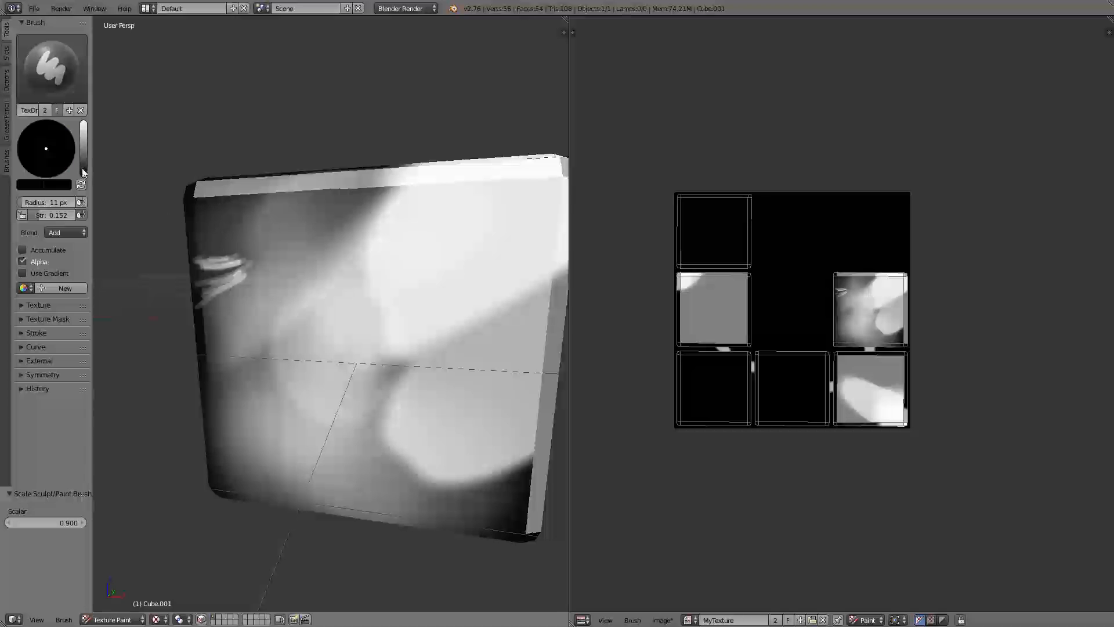
pyautogui.moveTo(81, 169); pyautogui.dragTo(83, 123)
pyautogui.moveTo(268, 235); pyautogui.dragTo(213, 224)
pyautogui.moveTo(279, 228); pyautogui.dragTo(189, 236)
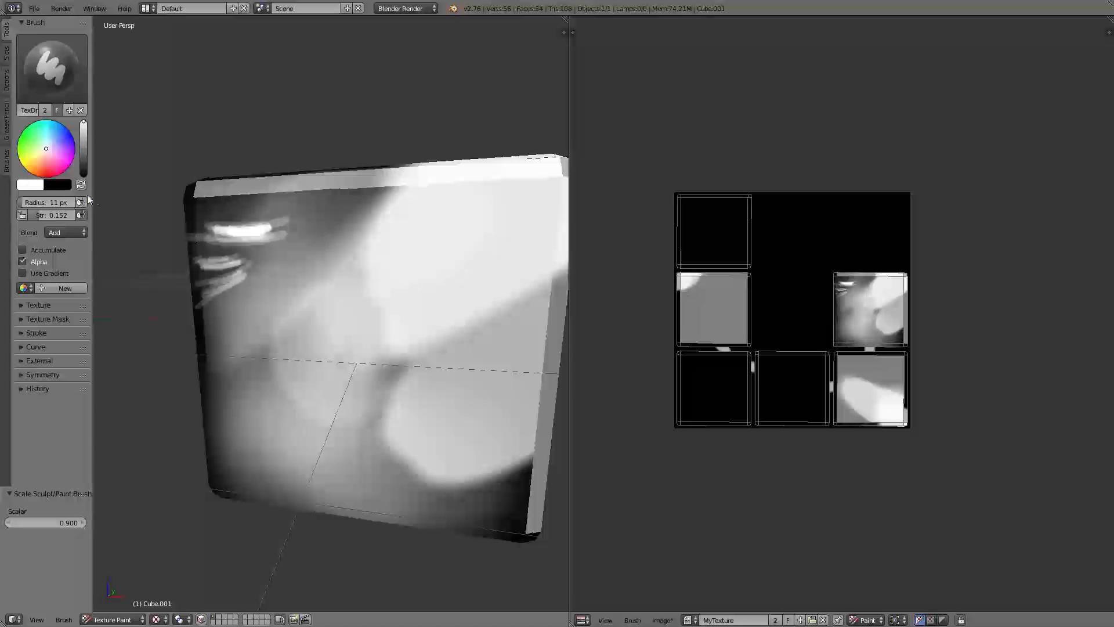
# Set the brush blend mode to Mix and paint soft white strokes below the streaks on the side face.
pyautogui.click(69, 232)
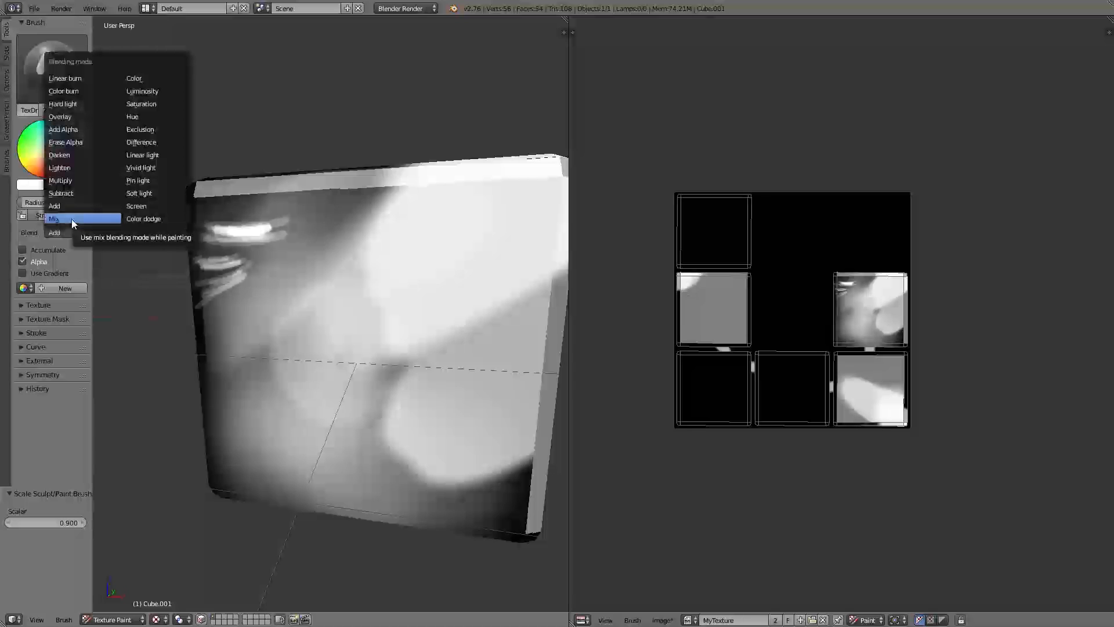
pyautogui.click(72, 220)
pyautogui.moveTo(194, 279)
pyautogui.mouseDown(button='middle')
pyautogui.moveTo(278, 295)
pyautogui.moveTo(250, 293)
pyautogui.mouseUp(button='middle')
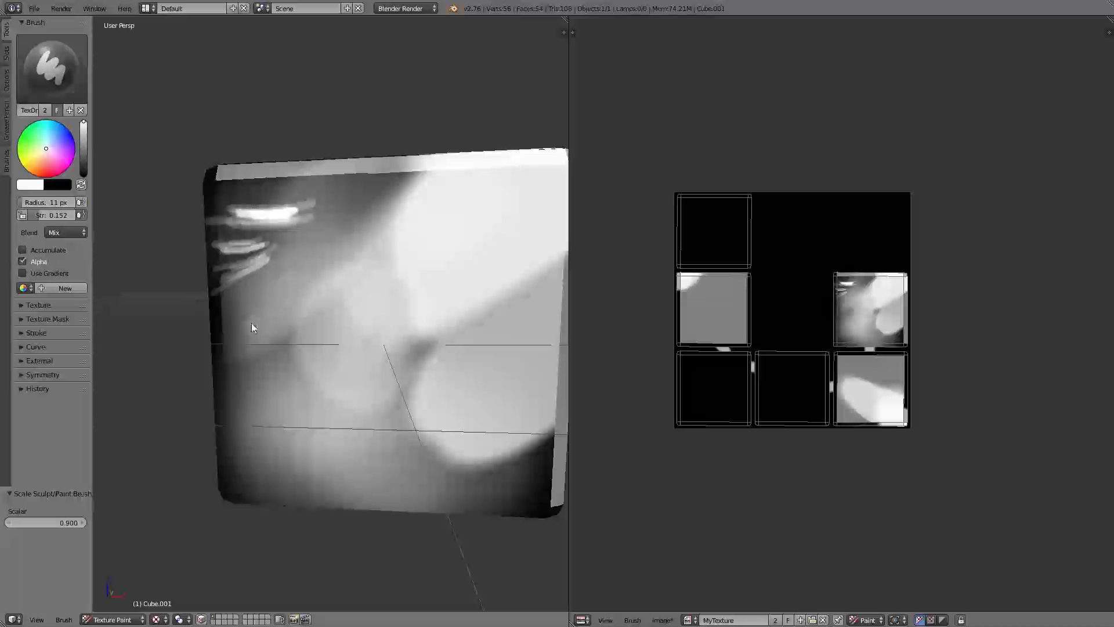
pyautogui.moveTo(255, 329)
pyautogui.mouseDown()
pyautogui.moveTo(245, 333)
pyautogui.moveTo(249, 307)
pyautogui.moveTo(302, 290)
pyautogui.moveTo(217, 280)
pyautogui.moveTo(329, 251)
pyautogui.mouseUp()
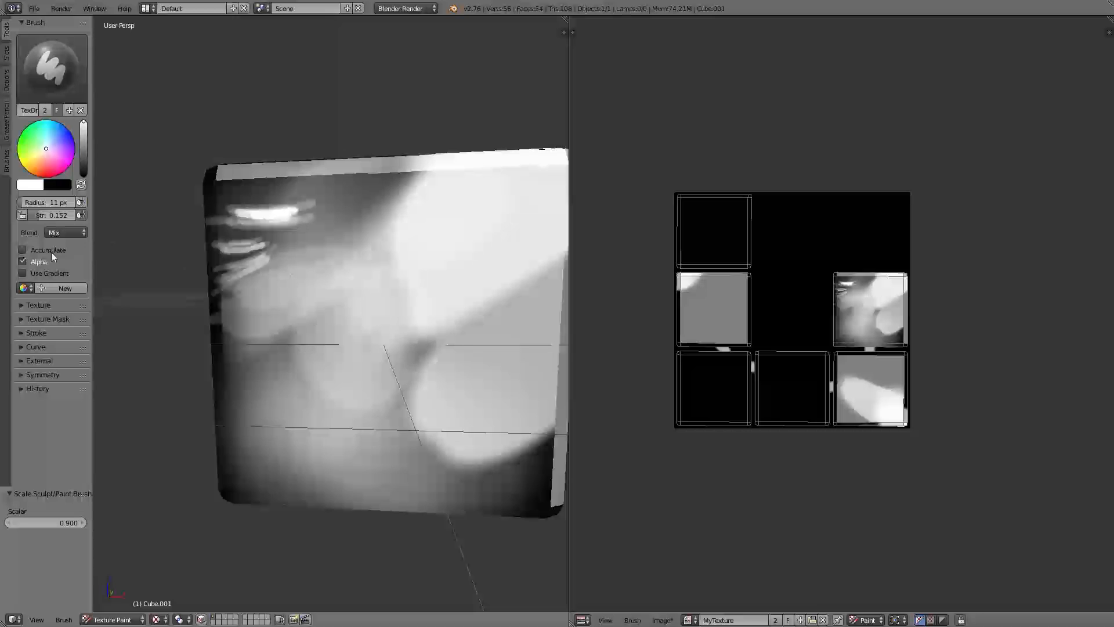
# Enable Accumulate and paint white scribbles near the side face's outer edge, plus dark grey and mid-grey scribbles beside them.
pyautogui.moveTo(283, 392)
pyautogui.mouseDown()
pyautogui.moveTo(256, 319)
pyautogui.moveTo(270, 305)
pyautogui.mouseUp()
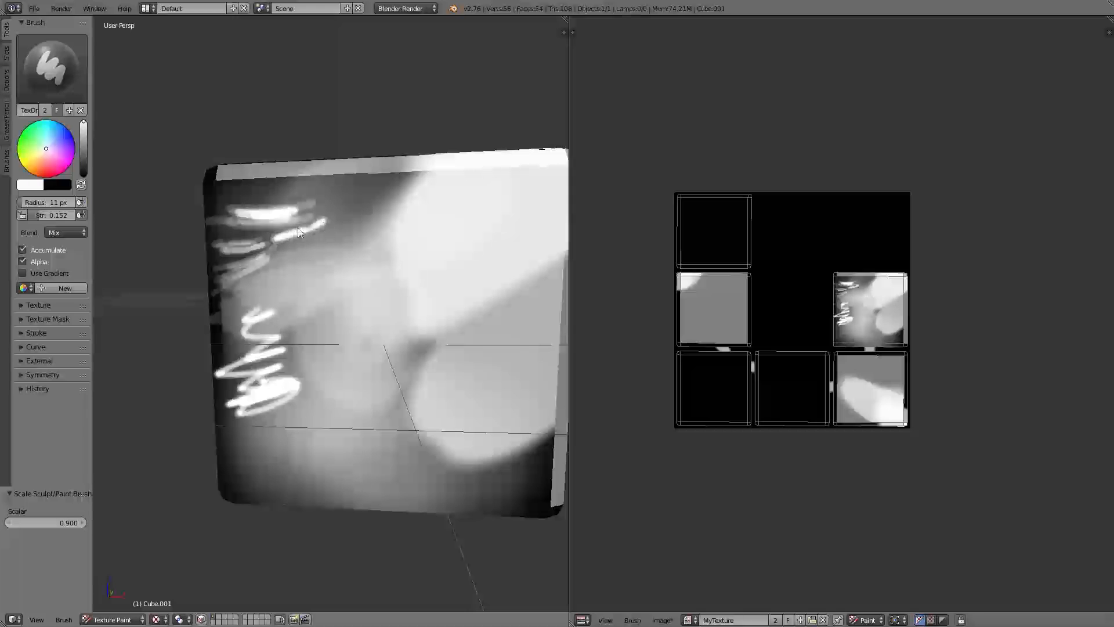
pyautogui.moveTo(84, 123); pyautogui.dragTo(84, 162)
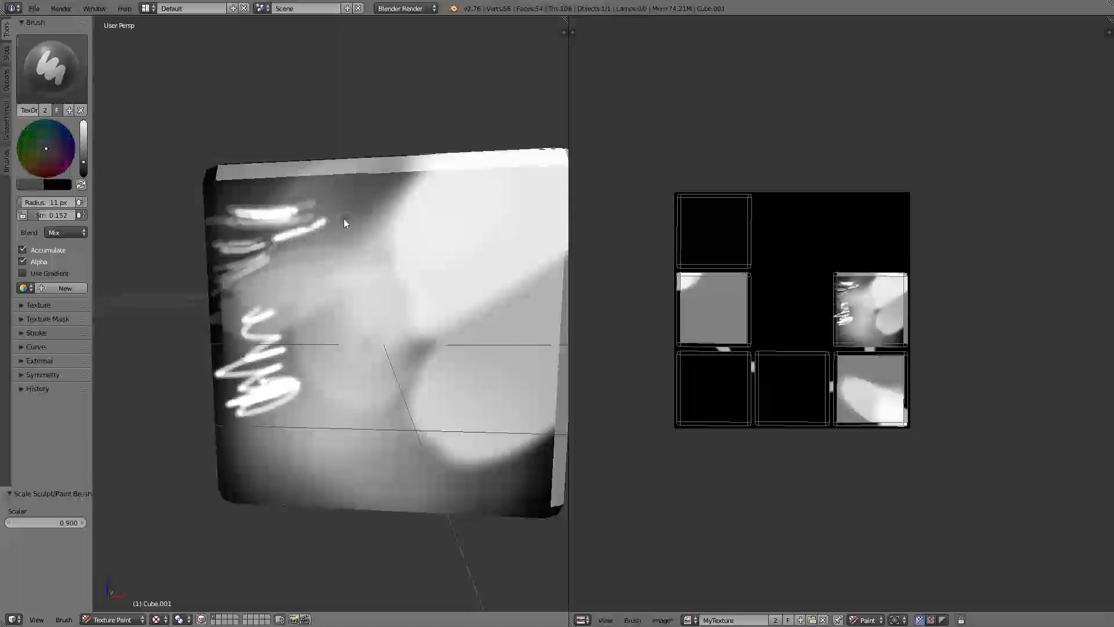
pyautogui.moveTo(344, 221); pyautogui.dragTo(330, 239)
pyautogui.moveTo(83, 165); pyautogui.dragTo(83, 143)
pyautogui.moveTo(310, 406); pyautogui.dragTo(347, 405)
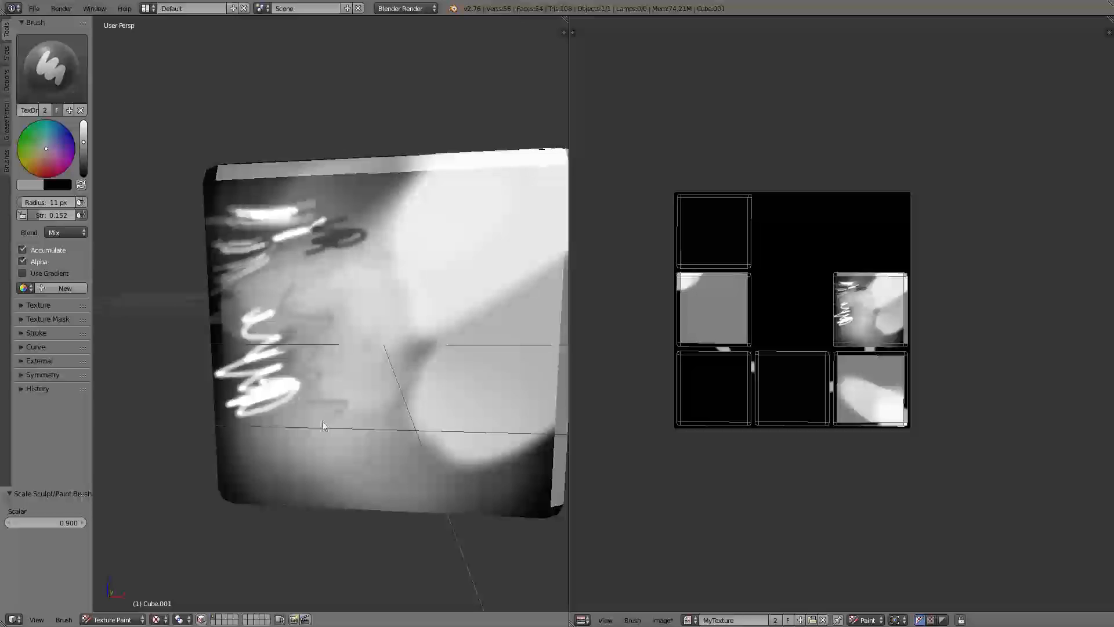
# Turn on Use Gradient, paint a long looping line across the side face, and turn the gradient off again.
pyautogui.click(23, 273)
pyautogui.moveTo(247, 313)
pyautogui.mouseDown()
pyautogui.moveTo(366, 331)
pyautogui.moveTo(442, 462)
pyautogui.mouseUp()
pyautogui.moveTo(401, 503)
pyautogui.mouseDown()
pyautogui.moveTo(421, 387)
pyautogui.moveTo(458, 346)
pyautogui.mouseUp()
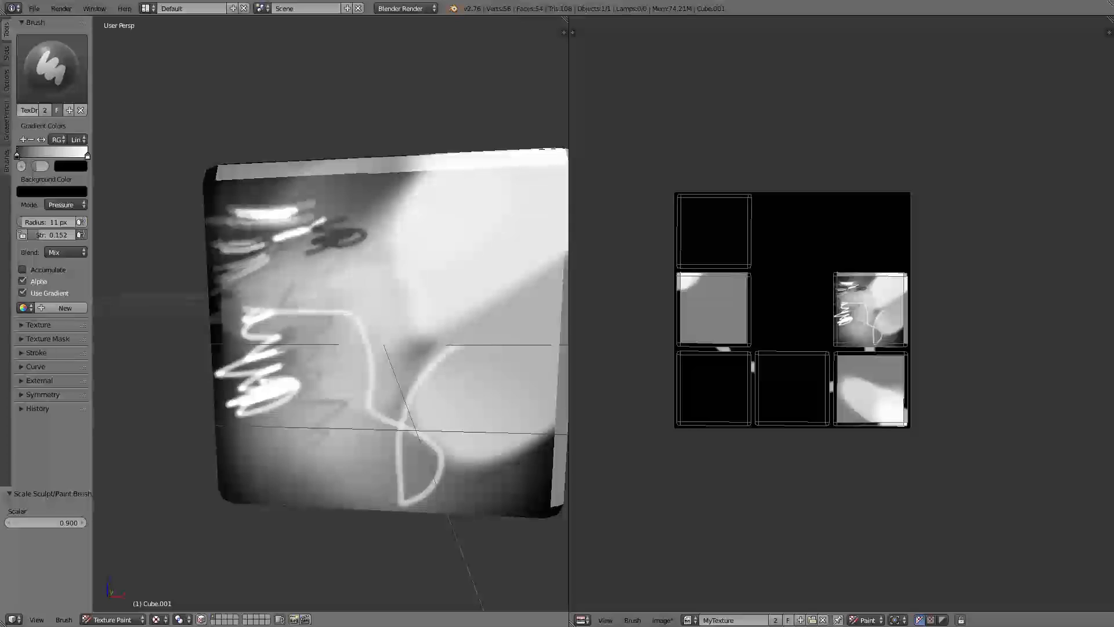
pyautogui.click(23, 292)
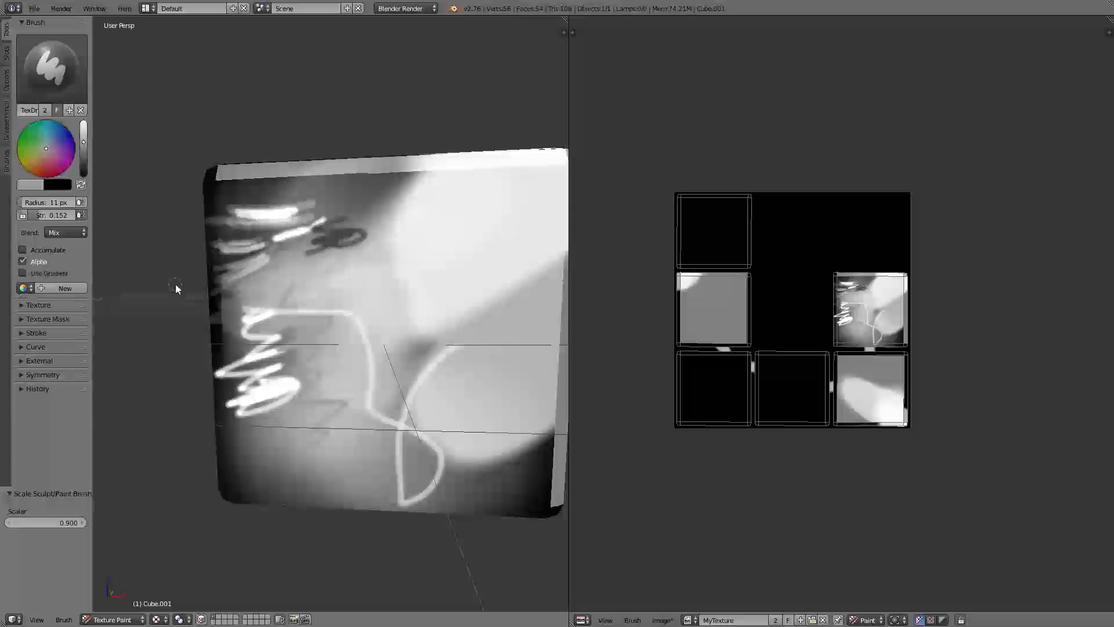
# Show the brush's Stroke settings and paint a curved grey line on a black face with the Space stroke method.
pyautogui.click(21, 306)
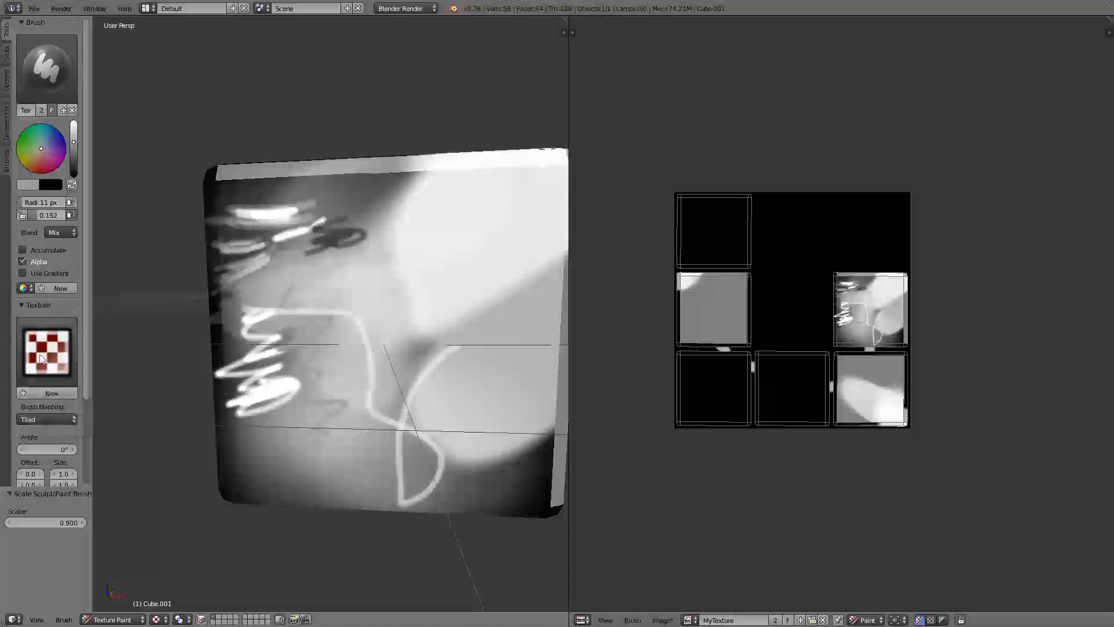
pyautogui.click(22, 304)
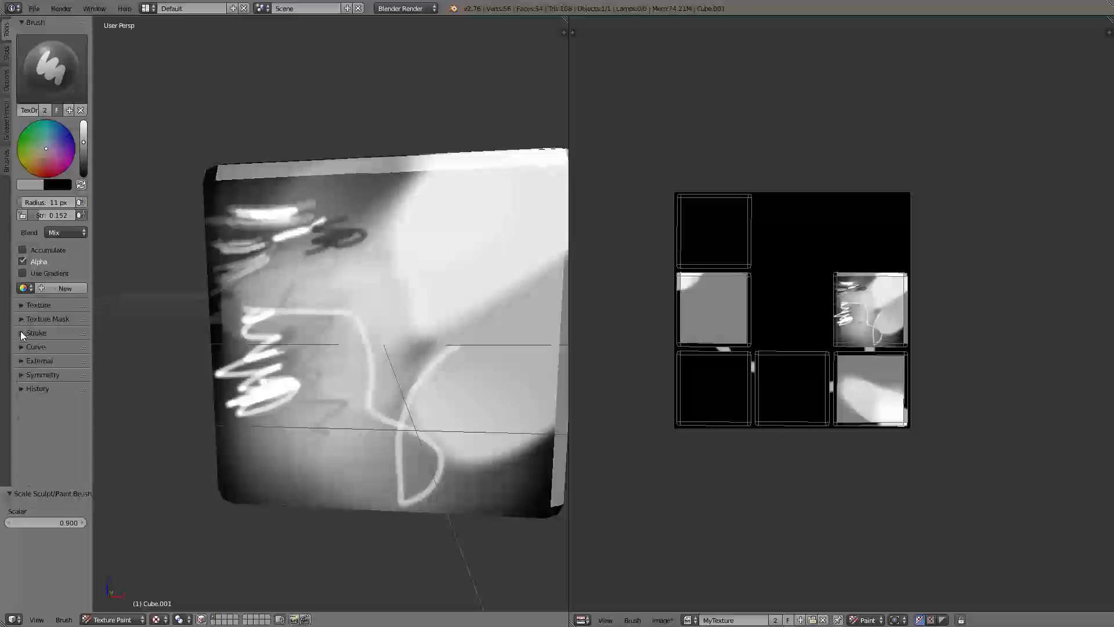
pyautogui.click(21, 332)
pyautogui.scroll(-4, 312, 350)
pyautogui.scroll(3, 311, 350)
pyautogui.scroll(1, 311, 346)
pyautogui.moveTo(322, 336)
pyautogui.mouseDown(button='middle')
pyautogui.moveTo(464, 348)
pyautogui.moveTo(468, 336)
pyautogui.moveTo(391, 325)
pyautogui.moveTo(428, 318)
pyautogui.moveTo(389, 332)
pyautogui.mouseUp(button='middle')
pyautogui.scroll(3, 418, 318)
pyautogui.click(59, 363)
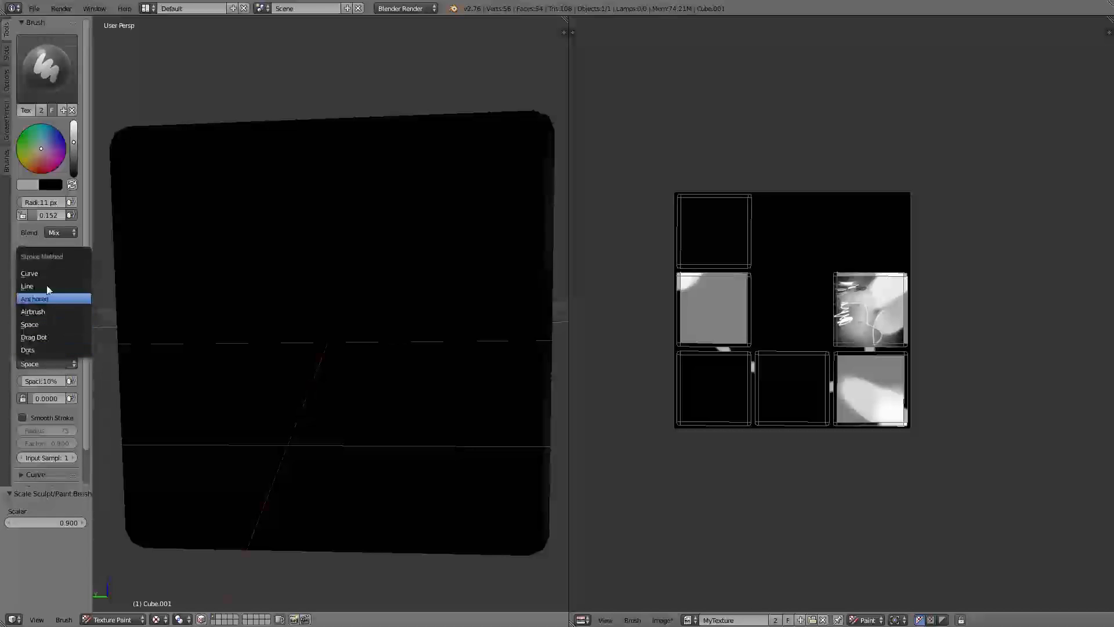
pyautogui.moveTo(201, 234)
pyautogui.mouseDown()
pyautogui.moveTo(273, 244)
pyautogui.moveTo(350, 288)
pyautogui.moveTo(375, 361)
pyautogui.mouseUp()
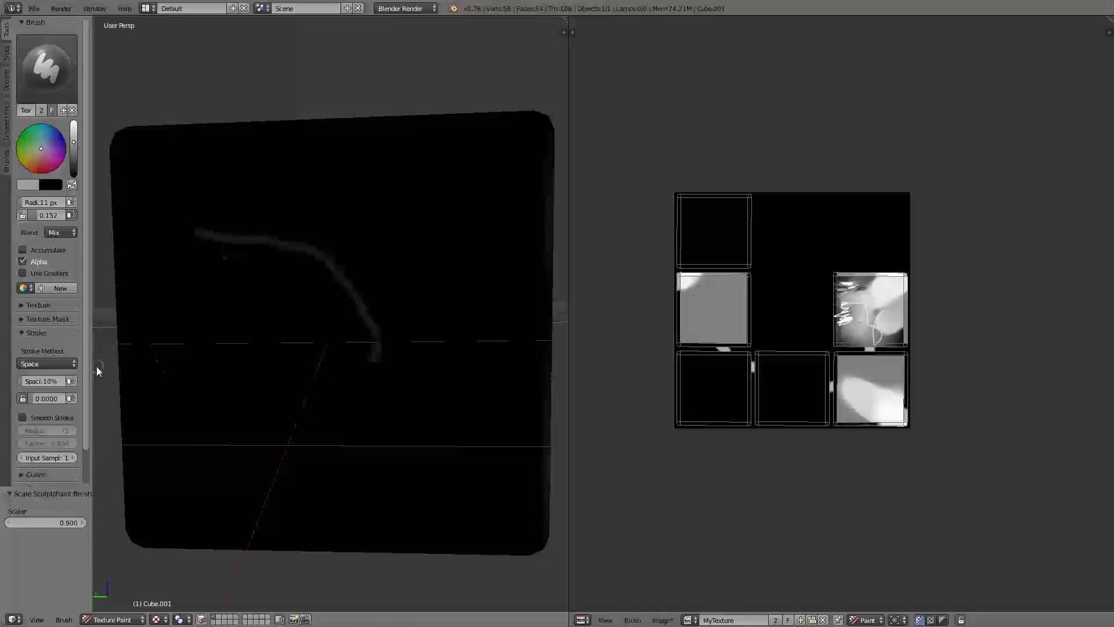
# Set the stroke spacing to 93% and paint two dotted curves on the black face.
pyautogui.moveTo(94, 399); pyautogui.dragTo(115, 398)
pyautogui.click(38, 381)
pyautogui.write('93')
pyautogui.press('Return')
pyautogui.moveTo(335, 168)
pyautogui.mouseDown()
pyautogui.moveTo(372, 205)
pyautogui.moveTo(419, 322)
pyautogui.moveTo(290, 412)
pyautogui.moveTo(273, 273)
pyautogui.mouseUp()
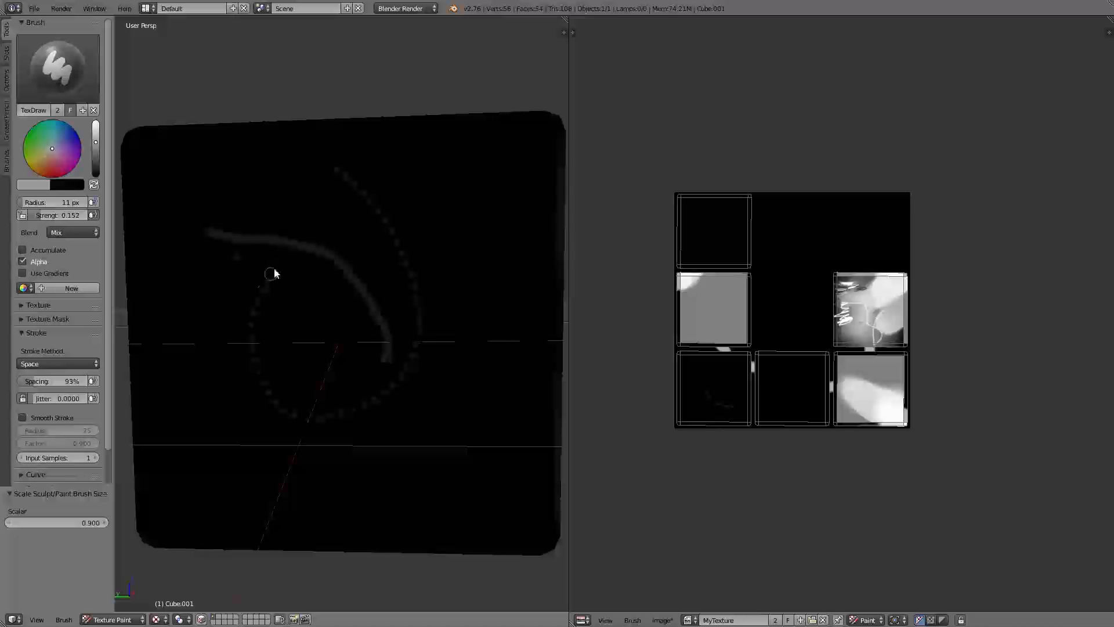
pyautogui.moveTo(465, 272)
pyautogui.mouseDown()
pyautogui.moveTo(409, 461)
pyautogui.moveTo(344, 481)
pyautogui.mouseUp()
# Set the stroke spacing to 1% and paint continuous grey lines, plus a brighter one in white, across the black face.
pyautogui.click(46, 381)
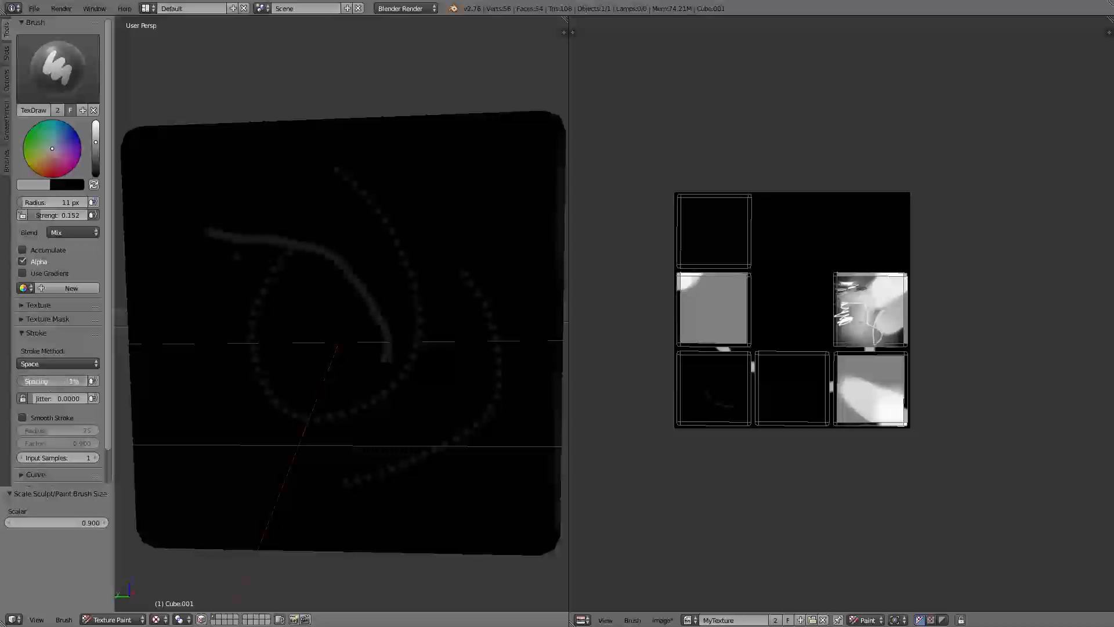
pyautogui.moveTo(182, 266)
pyautogui.mouseDown()
pyautogui.moveTo(197, 333)
pyautogui.moveTo(268, 445)
pyautogui.moveTo(291, 447)
pyautogui.mouseUp()
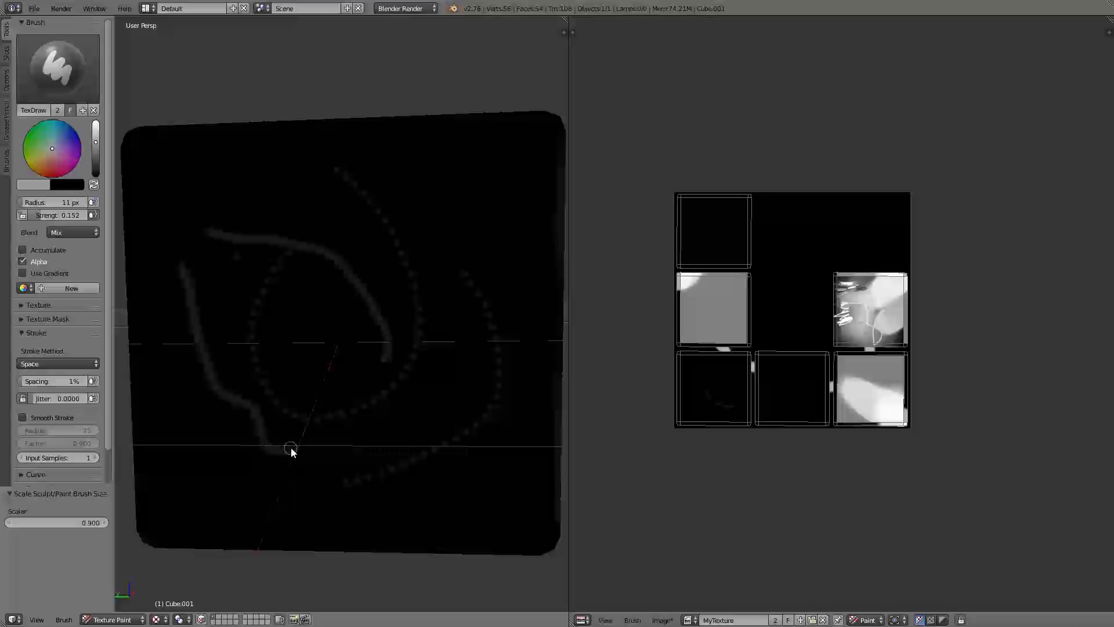
pyautogui.moveTo(282, 189)
pyautogui.mouseDown()
pyautogui.moveTo(353, 220)
pyautogui.moveTo(494, 209)
pyautogui.mouseUp()
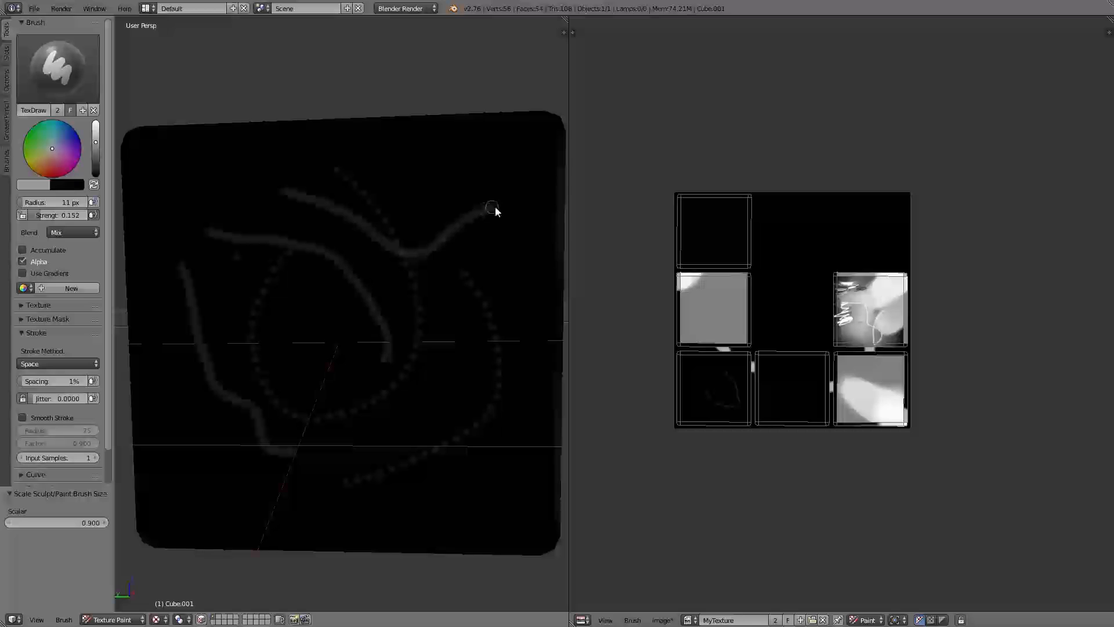
pyautogui.moveTo(509, 301); pyautogui.dragTo(492, 459)
pyautogui.moveTo(449, 341); pyautogui.dragTo(454, 359)
pyautogui.moveTo(95, 150); pyautogui.dragTo(96, 120)
pyautogui.moveTo(184, 194); pyautogui.dragTo(375, 367)
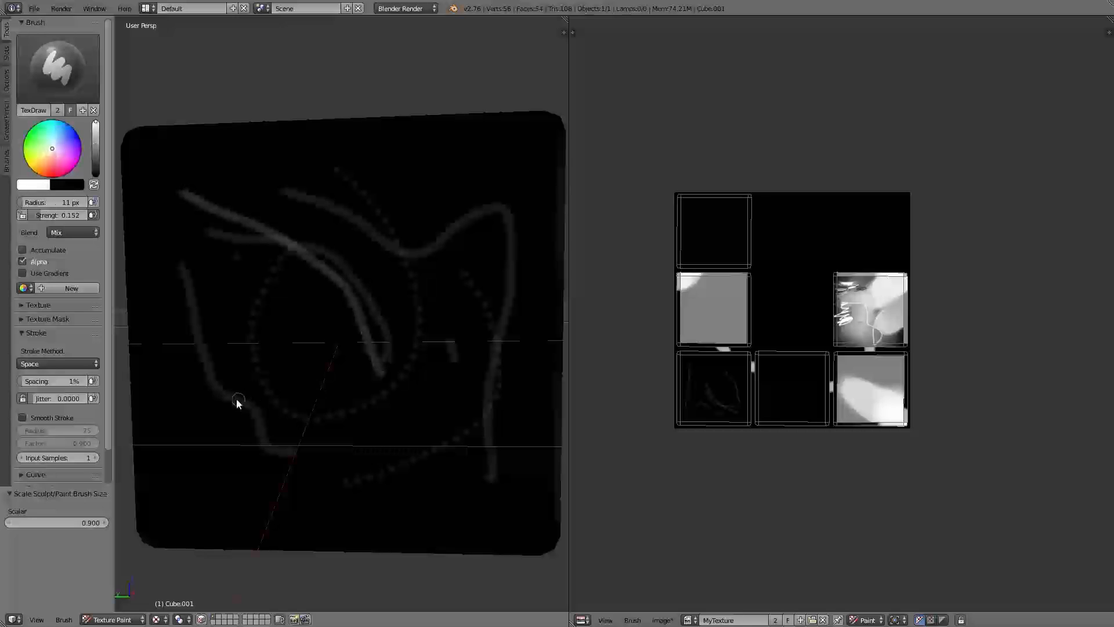
# Raise the stroke jitter and paint scattered white strokes around the middle of the black face.
pyautogui.moveTo(43, 398); pyautogui.dragTo(65, 398)
pyautogui.moveTo(388, 306)
pyautogui.mouseDown()
pyautogui.moveTo(403, 443)
pyautogui.moveTo(281, 485)
pyautogui.mouseUp()
pyautogui.moveTo(400, 403)
pyautogui.mouseDown()
pyautogui.moveTo(255, 435)
pyautogui.moveTo(336, 420)
pyautogui.moveTo(304, 428)
pyautogui.mouseUp()
pyautogui.moveTo(403, 384)
pyautogui.mouseDown()
pyautogui.moveTo(295, 371)
pyautogui.moveTo(343, 353)
pyautogui.moveTo(286, 303)
pyautogui.moveTo(239, 291)
pyautogui.moveTo(279, 265)
pyautogui.moveTo(172, 247)
pyautogui.mouseUp()
pyautogui.moveTo(279, 166); pyautogui.dragTo(410, 174)
# Set the stroke jitter to 2.0000 and paint widely scattered white dabs over the face's centre.
pyautogui.moveTo(50, 409); pyautogui.dragTo(87, 410)
pyautogui.moveTo(216, 343)
pyautogui.mouseDown()
pyautogui.moveTo(253, 423)
pyautogui.moveTo(503, 413)
pyautogui.moveTo(511, 348)
pyautogui.mouseUp()
pyautogui.moveTo(439, 409)
pyautogui.mouseDown()
pyautogui.moveTo(446, 434)
pyautogui.moveTo(461, 362)
pyautogui.moveTo(452, 290)
pyautogui.moveTo(416, 323)
pyautogui.moveTo(419, 287)
pyautogui.moveTo(378, 325)
pyautogui.moveTo(373, 254)
pyautogui.moveTo(336, 323)
pyautogui.moveTo(371, 385)
pyautogui.moveTo(360, 387)
pyautogui.mouseUp()
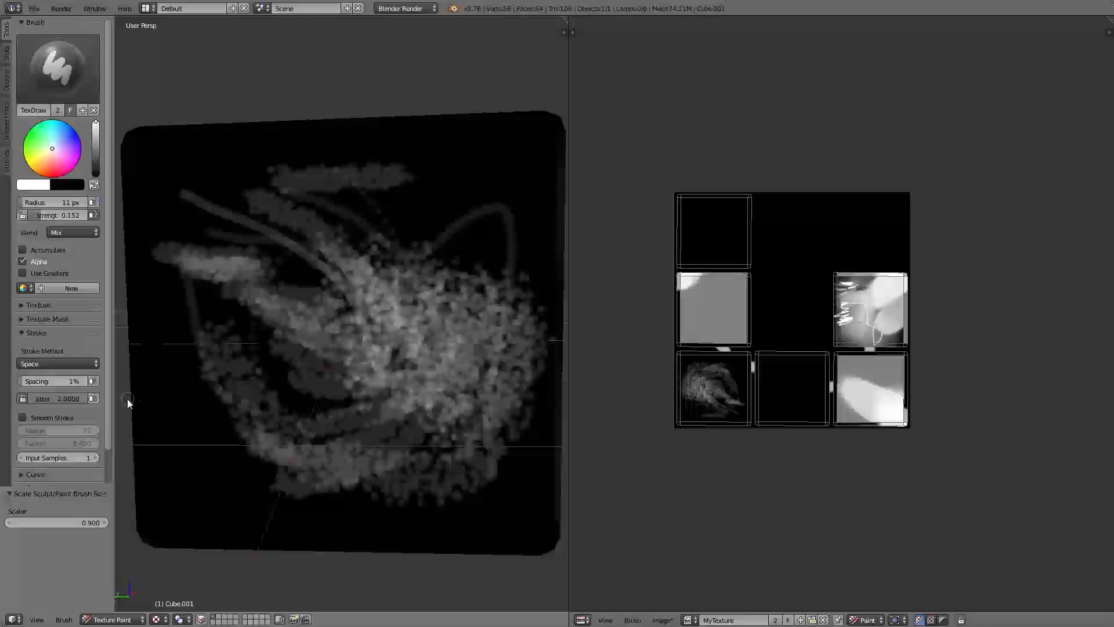
# Reset the jitter to 0, enable Smooth Stroke, and paint long smooth white curves around the scattered paint.
pyautogui.moveTo(75, 398); pyautogui.dragTo(59, 379)
pyautogui.click(22, 417)
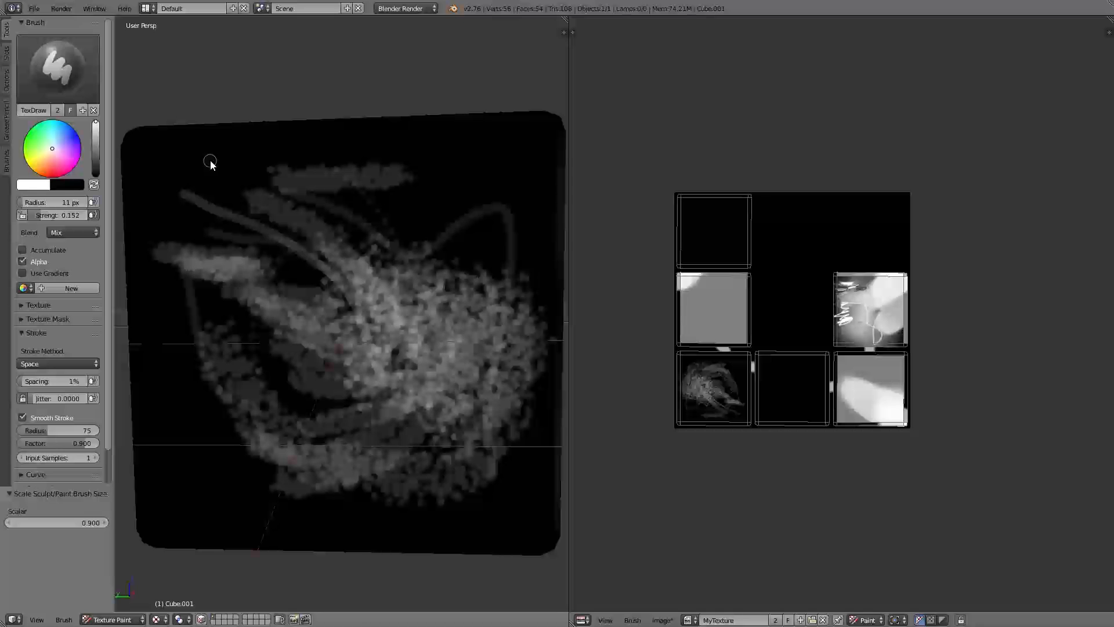
pyautogui.moveTo(210, 165); pyautogui.dragTo(224, 176, button='middle')
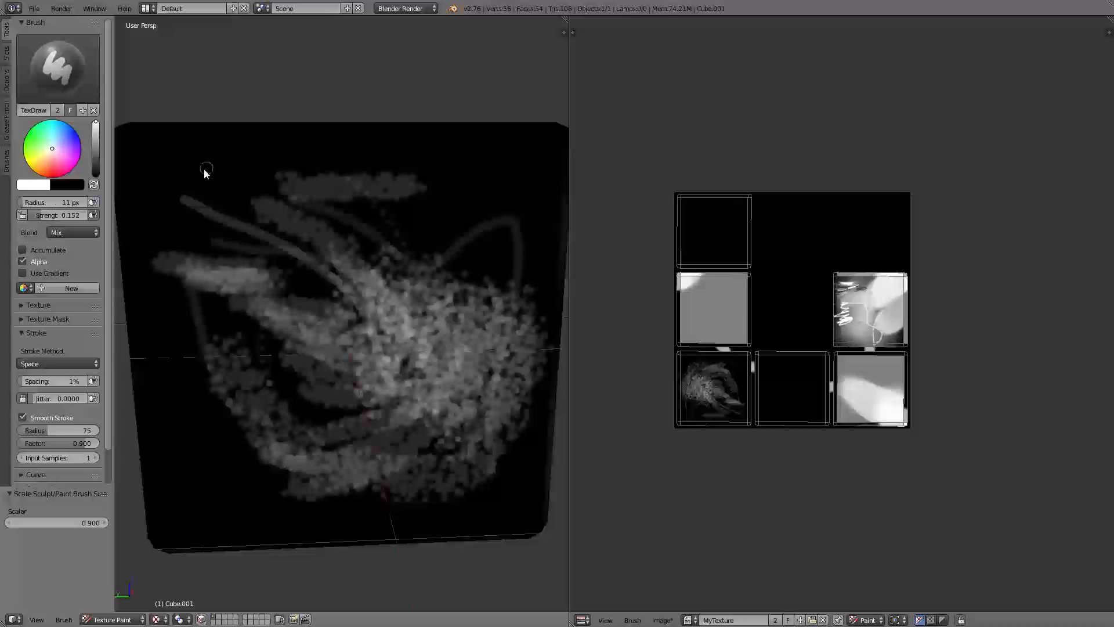
pyautogui.moveTo(195, 176); pyautogui.dragTo(226, 168)
pyautogui.moveTo(358, 162)
pyautogui.mouseDown()
pyautogui.moveTo(458, 199)
pyautogui.moveTo(487, 298)
pyautogui.moveTo(394, 376)
pyautogui.moveTo(286, 426)
pyautogui.moveTo(258, 477)
pyautogui.moveTo(371, 507)
pyautogui.moveTo(199, 377)
pyautogui.moveTo(176, 403)
pyautogui.moveTo(234, 434)
pyautogui.moveTo(235, 467)
pyautogui.moveTo(201, 507)
pyautogui.moveTo(239, 540)
pyautogui.moveTo(285, 527)
pyautogui.mouseUp()
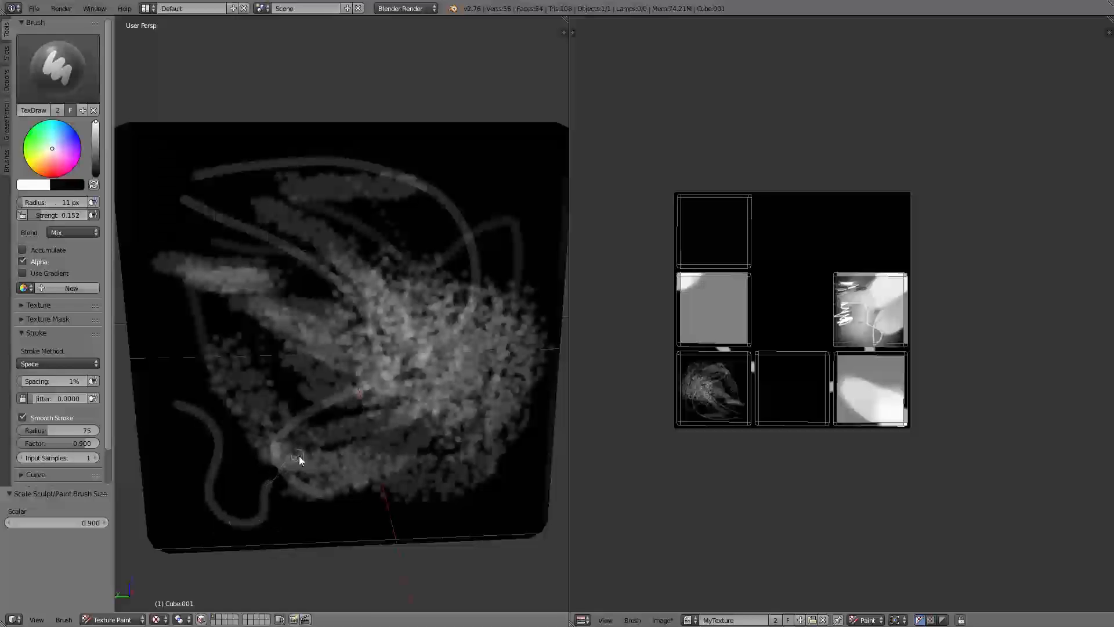
pyautogui.moveTo(323, 435)
pyautogui.mouseDown()
pyautogui.moveTo(315, 390)
pyautogui.moveTo(343, 373)
pyautogui.mouseUp()
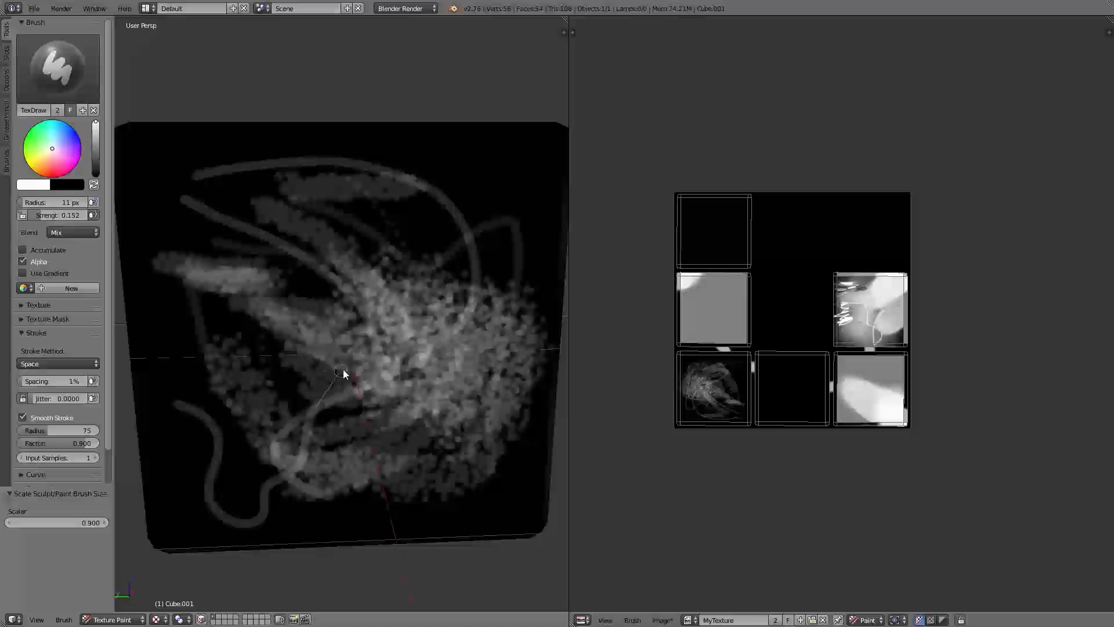
pyautogui.moveTo(365, 300); pyautogui.dragTo(365, 301)
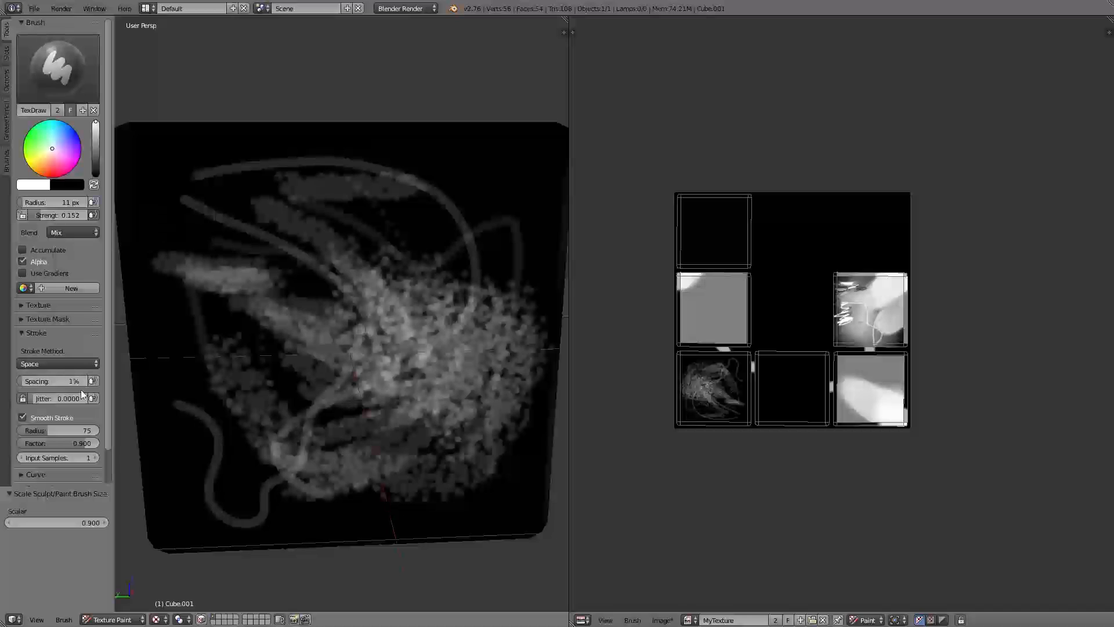
# Turn off Smooth Stroke, show the brush Curve settings, and paint two soft dabs with a 26 px radius.
pyautogui.click(53, 418)
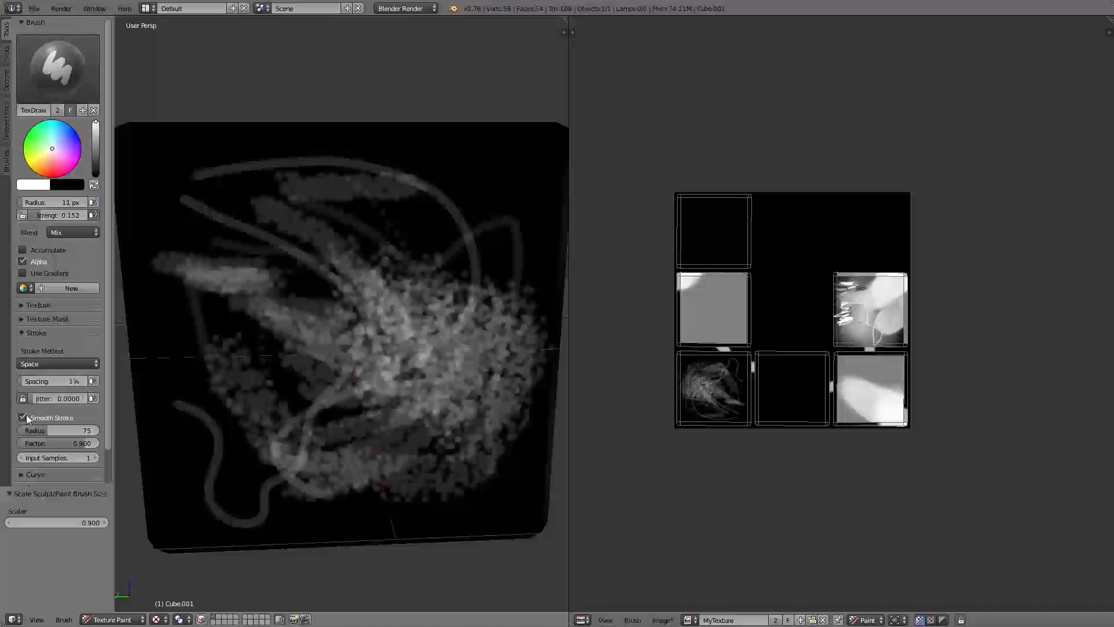
pyautogui.scroll(-2, 51, 430)
pyautogui.click(49, 435)
pyautogui.scroll(-5, 69, 387)
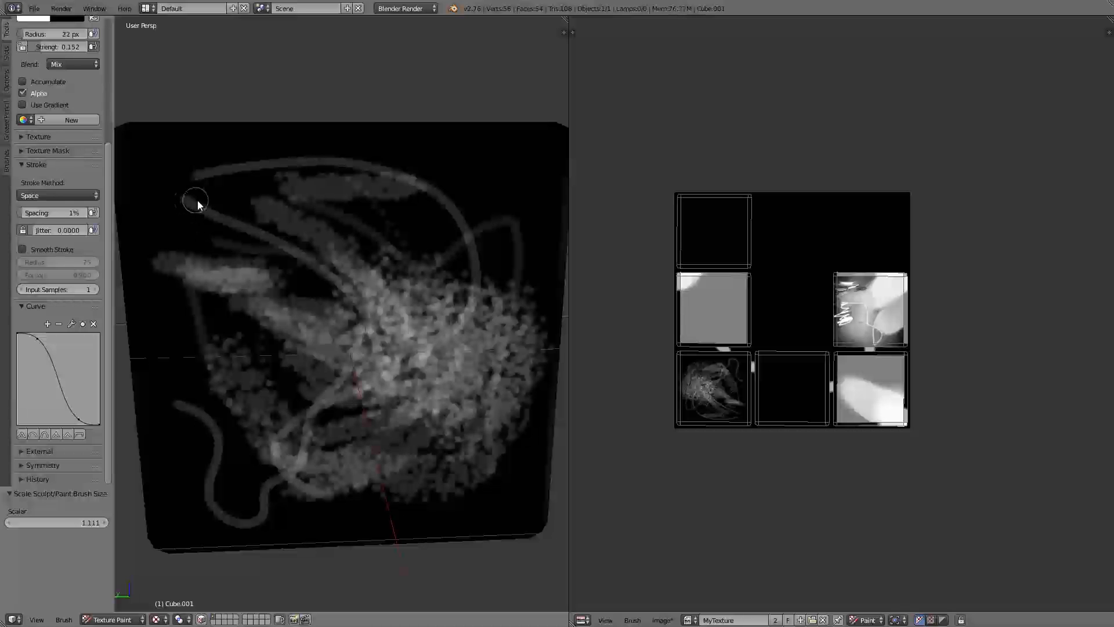
pyautogui.scroll(5, 70, 192)
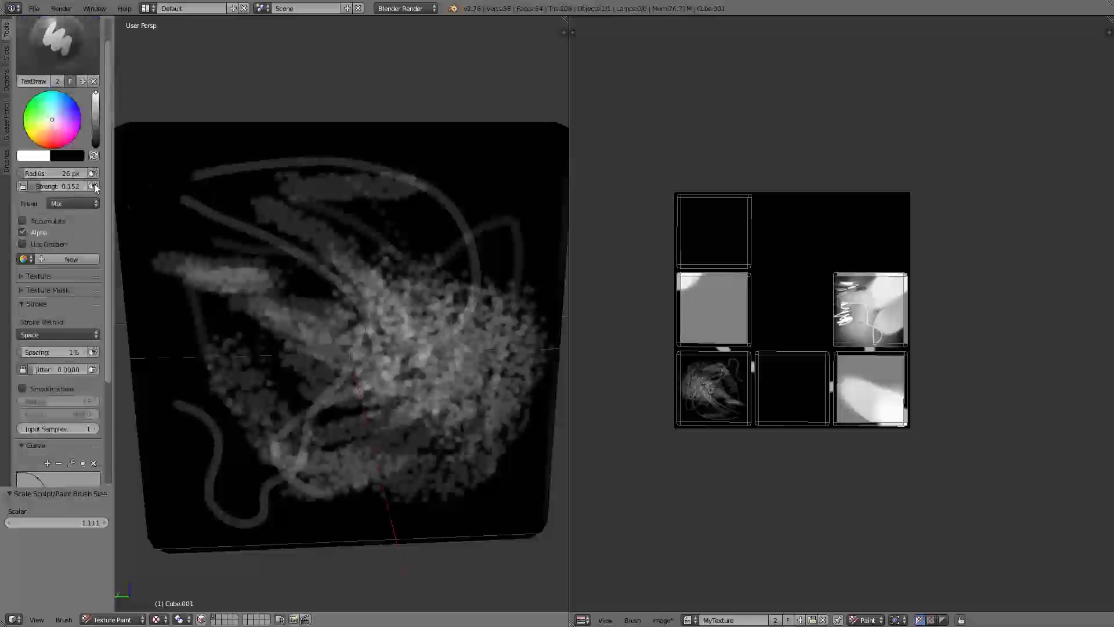
pyautogui.click(170, 227)
pyautogui.click(192, 241)
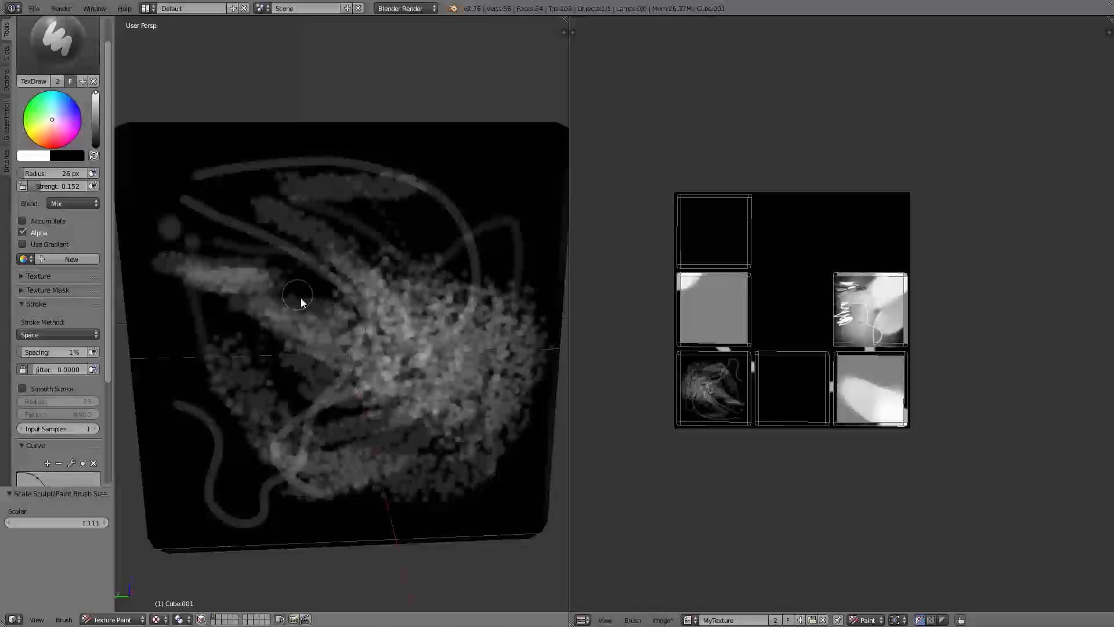
# Enlarge the brush radius to 137 px and paint one soft white dab on another black face.
pyautogui.moveTo(471, 172)
pyautogui.mouseDown(button='middle')
pyautogui.moveTo(461, 294)
pyautogui.moveTo(336, 165)
pyautogui.moveTo(302, 69)
pyautogui.moveTo(316, 51)
pyautogui.mouseUp(button='middle')
pyautogui.press(']')
pyautogui.press(']')
pyautogui.press(']')
pyautogui.press(']')
pyautogui.press(']')
pyautogui.press(']')
pyautogui.press(']')
pyautogui.press(']')
pyautogui.press(']')
pyautogui.press(']')
pyautogui.press(']')
pyautogui.press(']')
pyautogui.press(']')
pyautogui.click(354, 262)
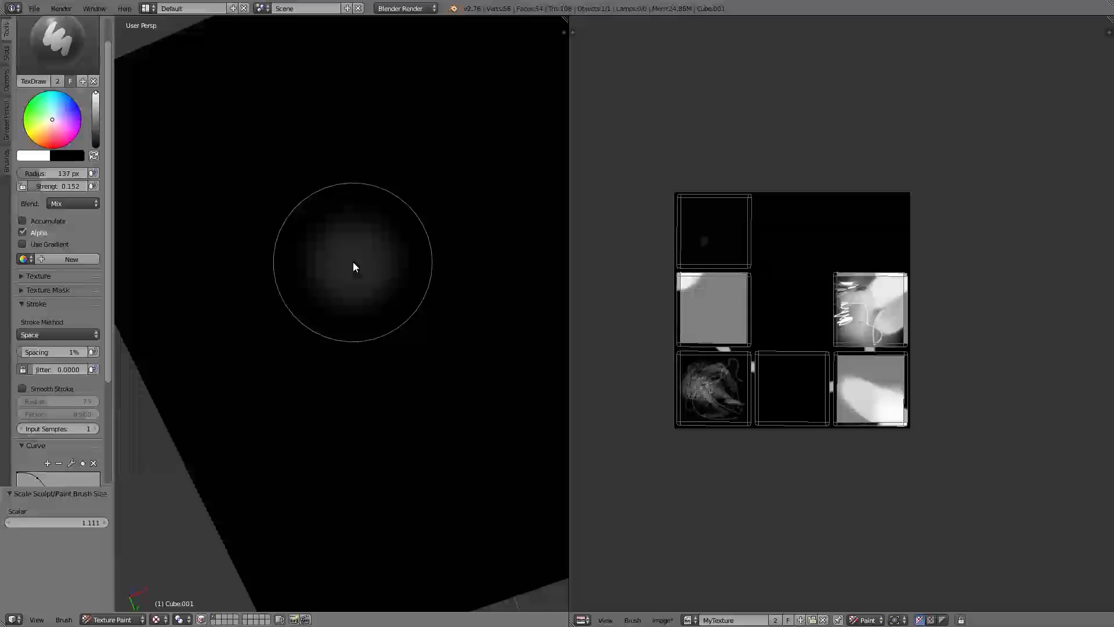
# Apply the flat Max falloff curve to the brush and paint four hard-edged discs around the soft dab.
pyautogui.scroll(-6, 76, 406)
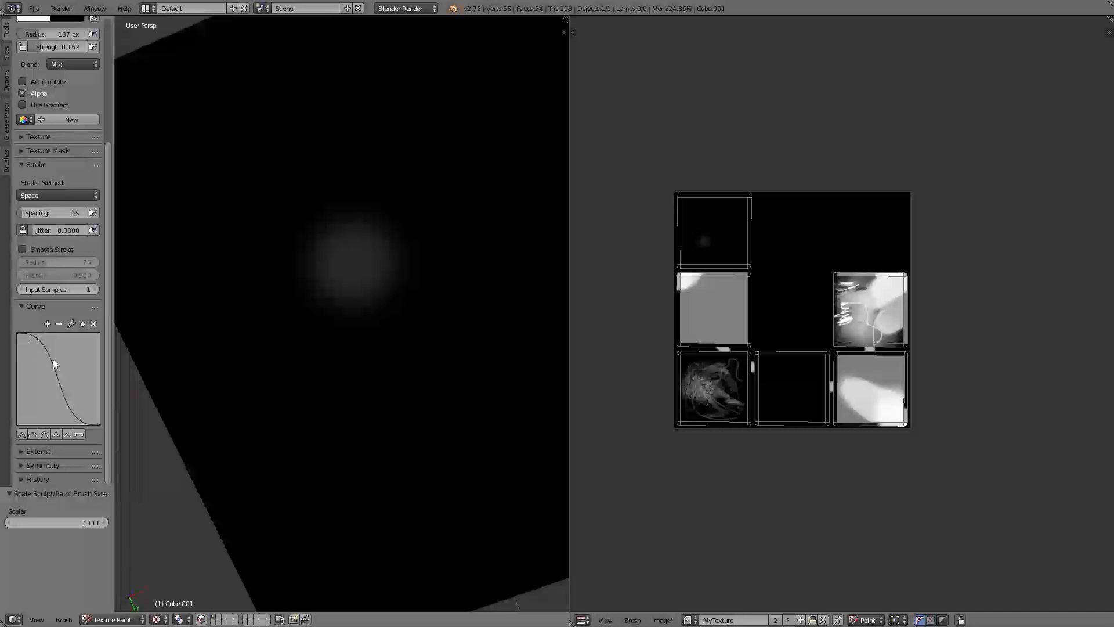
pyautogui.click(78, 435)
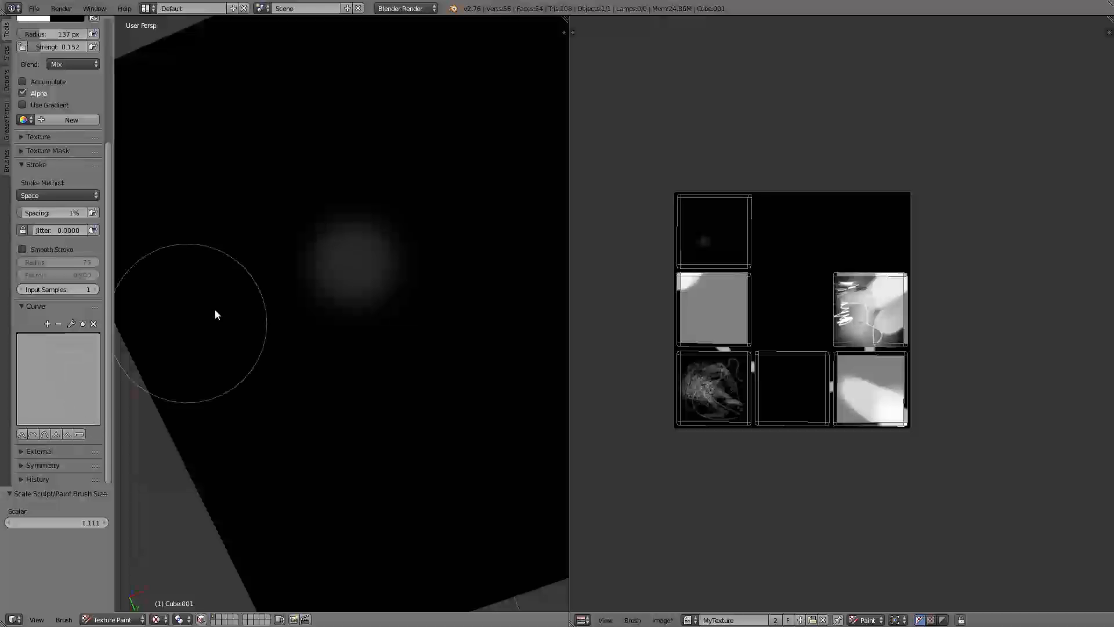
pyautogui.click(376, 353)
pyautogui.click(369, 173)
pyautogui.click(229, 218)
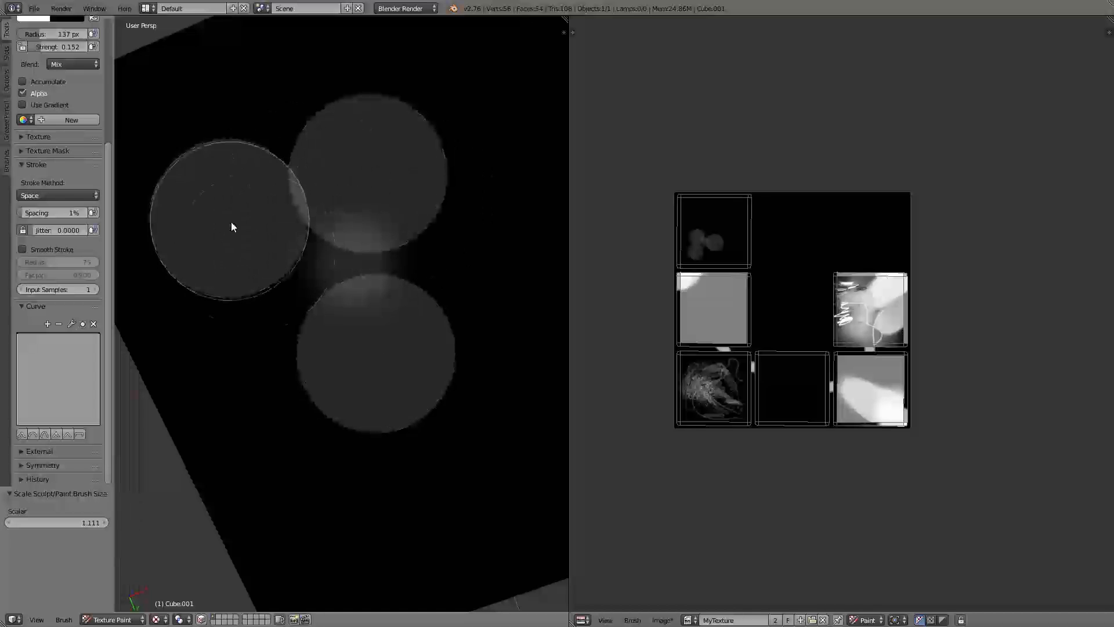
pyautogui.click(304, 262)
# Apply the Root falloff curve to the brush and paint overlapping soft-edged strokes below the hard-edged discs.
pyautogui.click(43, 435)
pyautogui.moveTo(281, 400); pyautogui.dragTo(321, 362)
pyautogui.click(393, 436)
pyautogui.moveTo(437, 400)
pyautogui.mouseDown()
pyautogui.moveTo(418, 338)
pyautogui.moveTo(363, 381)
pyautogui.moveTo(353, 311)
pyautogui.mouseUp()
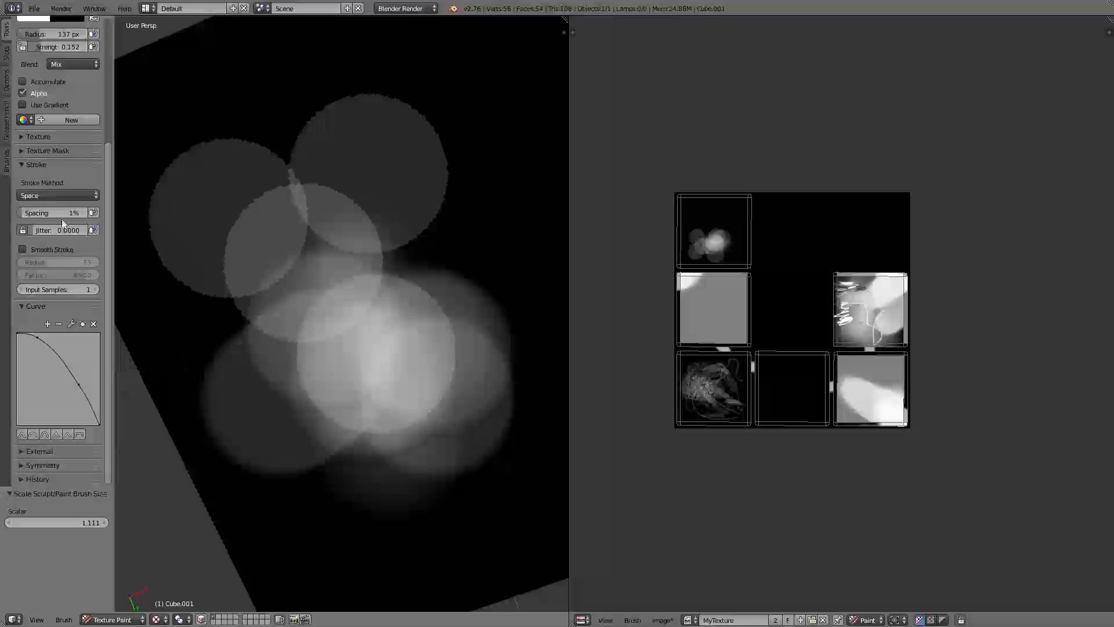
pyautogui.click(23, 437)
pyautogui.click(44, 434)
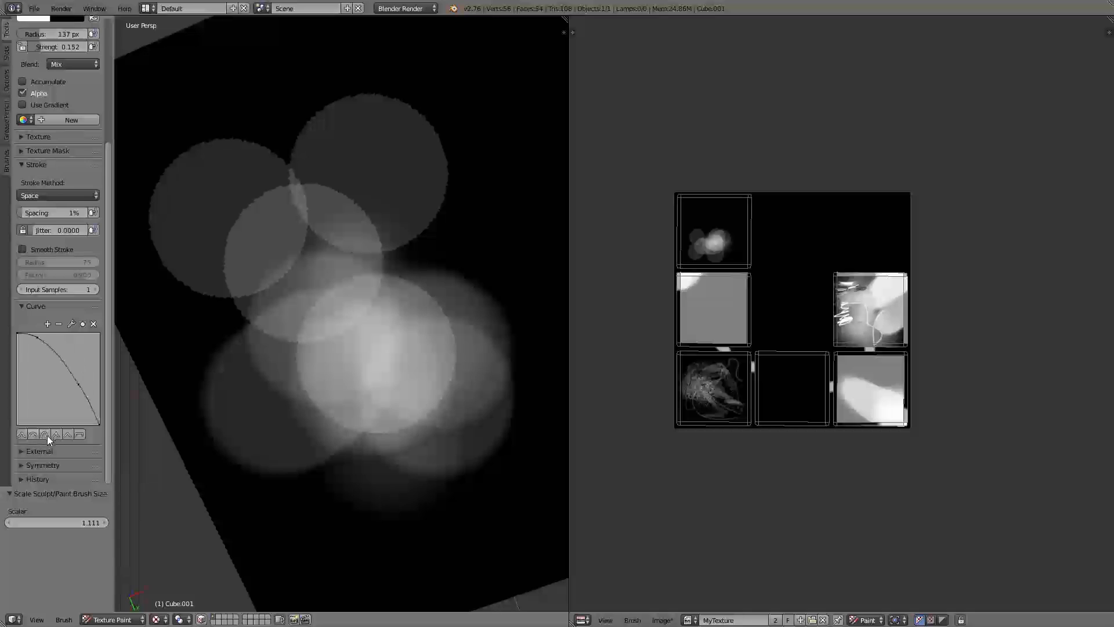
# Try another falloff preset, restore the Root curve, and examine the External paint settings.
pyautogui.click(55, 434)
pyautogui.click(46, 433)
pyautogui.click(20, 452)
pyautogui.moveTo(23, 451); pyautogui.dragTo(20, 406, button='middle')
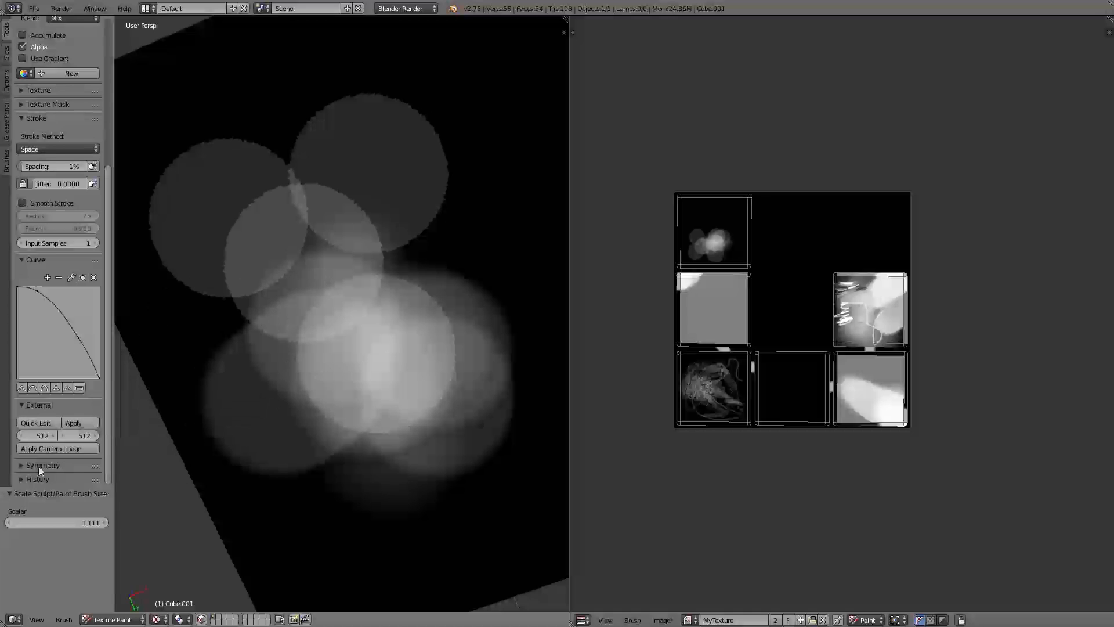
pyautogui.click(20, 404)
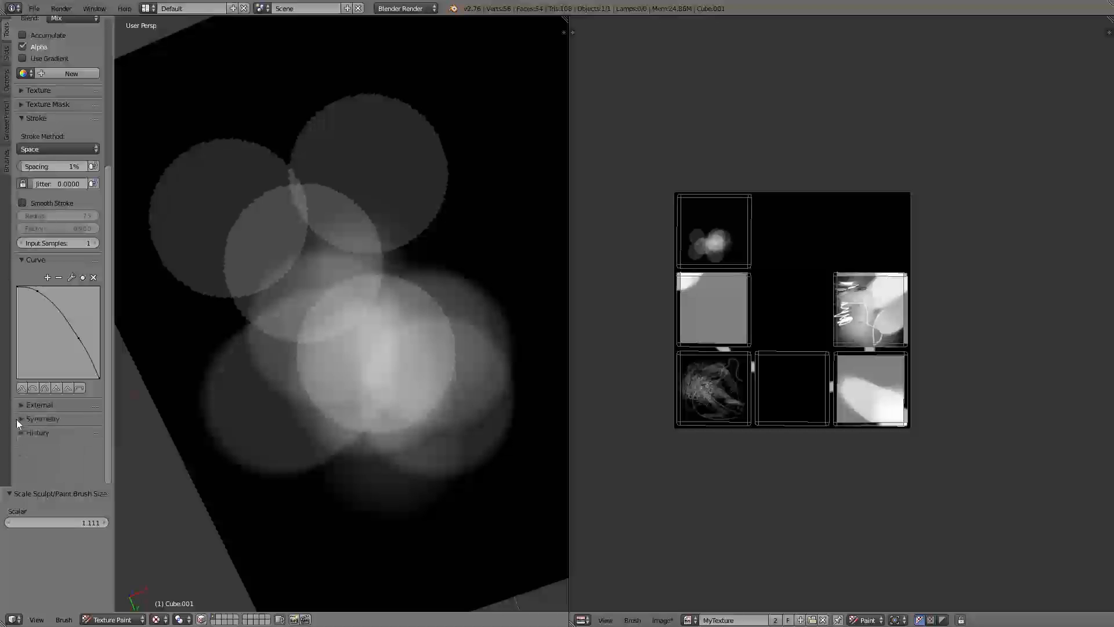
# Enable X-axis symmetry for the brush and paint mirrored soft white strokes across the cube's adjoining faces.
pyautogui.click(18, 418)
pyautogui.scroll(-9, 401, 313)
pyautogui.moveTo(401, 315)
pyautogui.mouseDown(button='middle')
pyautogui.moveTo(398, 451)
pyautogui.moveTo(531, 533)
pyautogui.moveTo(567, 517)
pyautogui.mouseUp(button='middle')
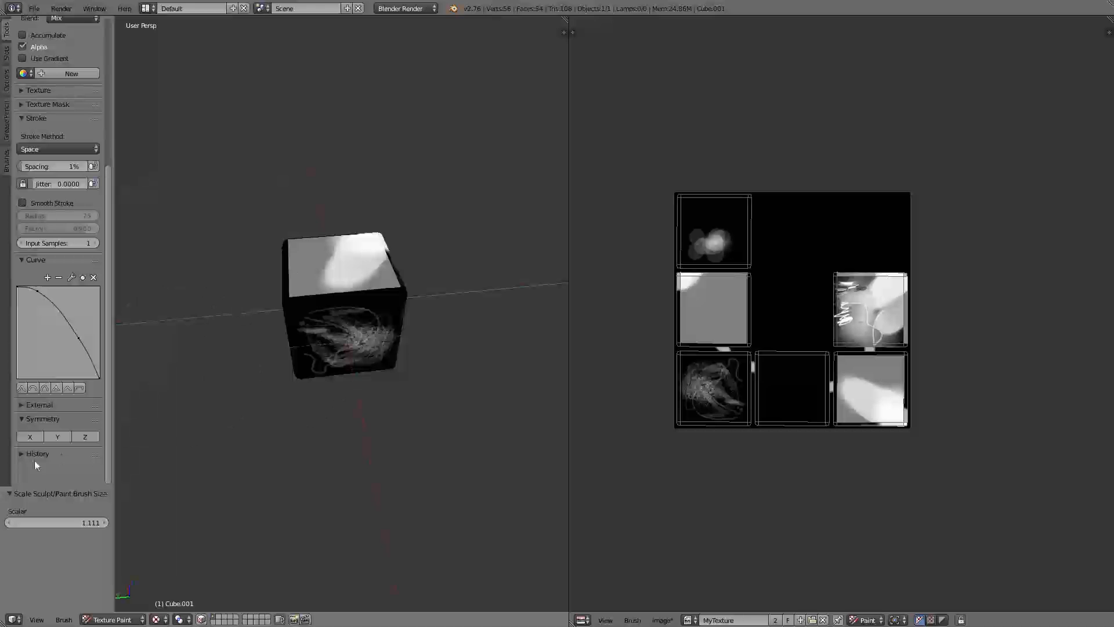
pyautogui.click(29, 436)
pyautogui.moveTo(286, 355)
pyautogui.mouseDown(button='middle')
pyautogui.moveTo(259, 342)
pyautogui.moveTo(402, 295)
pyautogui.mouseUp(button='middle')
pyautogui.moveTo(401, 291); pyautogui.dragTo(391, 291)
pyautogui.moveTo(390, 291)
pyautogui.mouseDown(button='middle')
pyautogui.moveTo(261, 319)
pyautogui.moveTo(282, 324)
pyautogui.mouseUp(button='middle')
pyautogui.scroll(3, 370, 341)
pyautogui.moveTo(370, 342); pyautogui.dragTo(350, 336, button='middle')
pyautogui.scroll(-4, 350, 336)
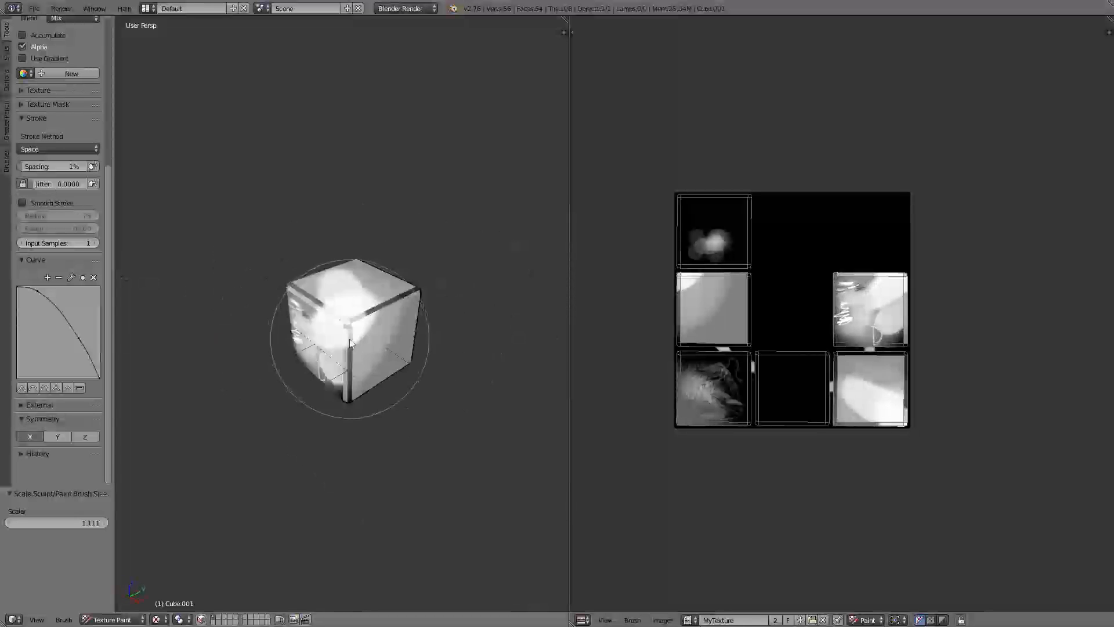
# Set the brush colour to black, shrink the radius to 51 px, and paint dark strokes over the cube's bright faces.
pyautogui.scroll(9, 64, 170)
pyautogui.moveTo(95, 126); pyautogui.dragTo(96, 173)
pyautogui.press('[')
pyautogui.press('[')
pyautogui.press('[')
pyautogui.press('[')
pyautogui.press('[')
pyautogui.press('[')
pyautogui.press('[')
pyautogui.press('[')
pyautogui.press('[')
pyautogui.moveTo(348, 332)
pyautogui.mouseDown()
pyautogui.moveTo(342, 321)
pyautogui.moveTo(352, 336)
pyautogui.moveTo(365, 312)
pyautogui.moveTo(384, 314)
pyautogui.moveTo(409, 292)
pyautogui.moveTo(332, 337)
pyautogui.moveTo(416, 294)
pyautogui.moveTo(336, 331)
pyautogui.moveTo(384, 308)
pyautogui.moveTo(406, 312)
pyautogui.mouseUp()
pyautogui.scroll(4, 406, 312)
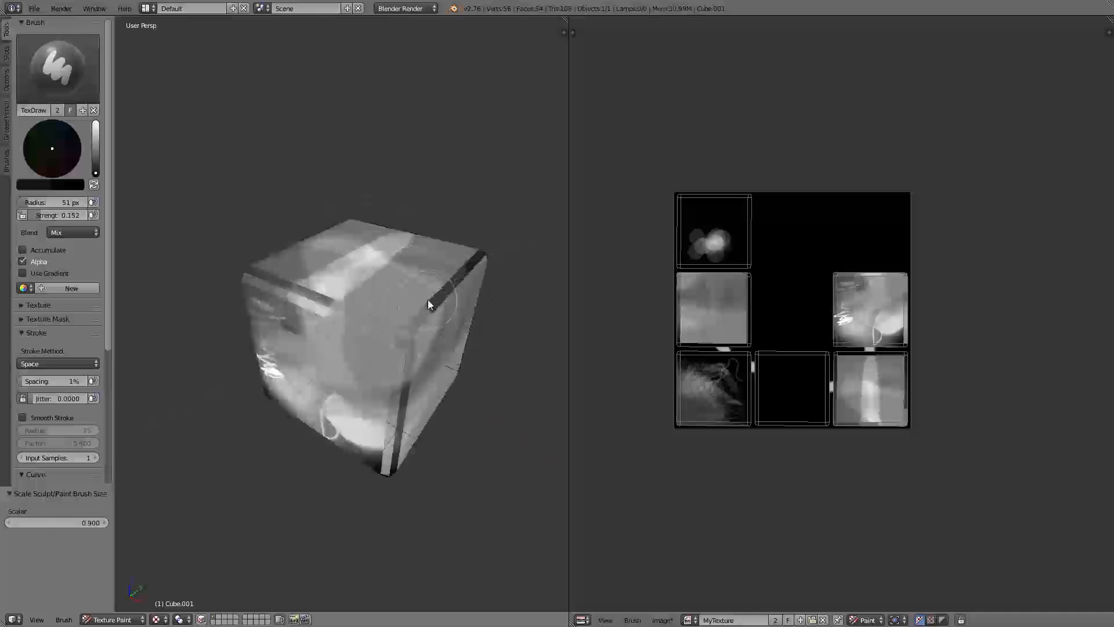
pyautogui.moveTo(492, 257)
pyautogui.mouseDown()
pyautogui.moveTo(384, 345)
pyautogui.moveTo(499, 263)
pyautogui.moveTo(346, 377)
pyautogui.moveTo(466, 284)
pyautogui.moveTo(365, 371)
pyautogui.moveTo(405, 305)
pyautogui.moveTo(473, 250)
pyautogui.moveTo(351, 369)
pyautogui.mouseUp()
# Look through the brush overlay, appearance and projection options and the texture paint slots, and return to the brush settings.
pyautogui.scroll(-8, 45, 406)
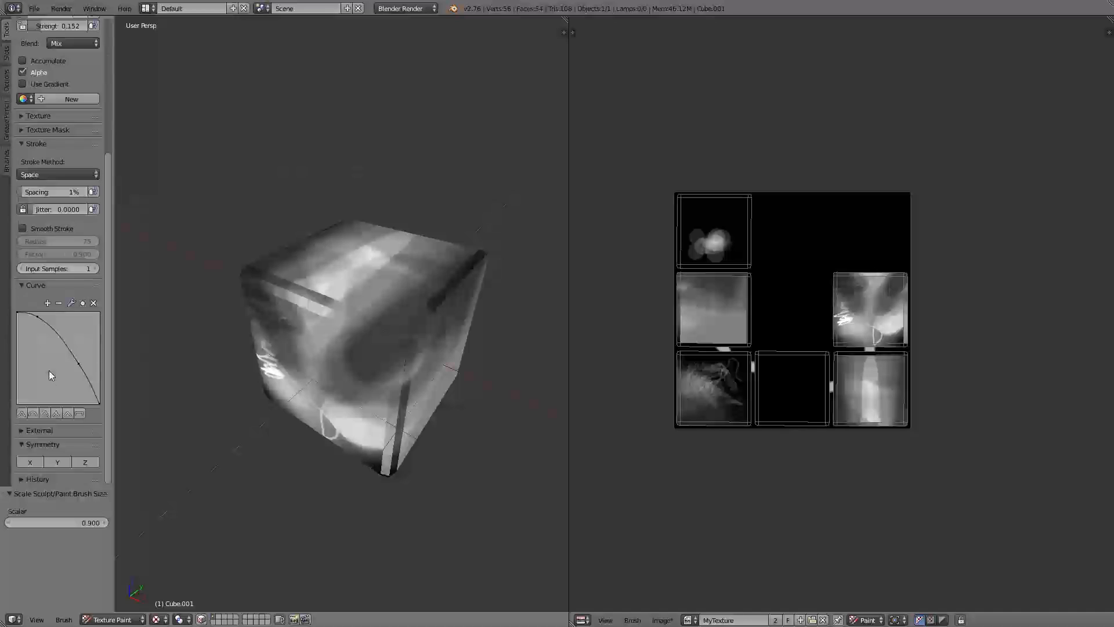
pyautogui.scroll(8, 29, 462)
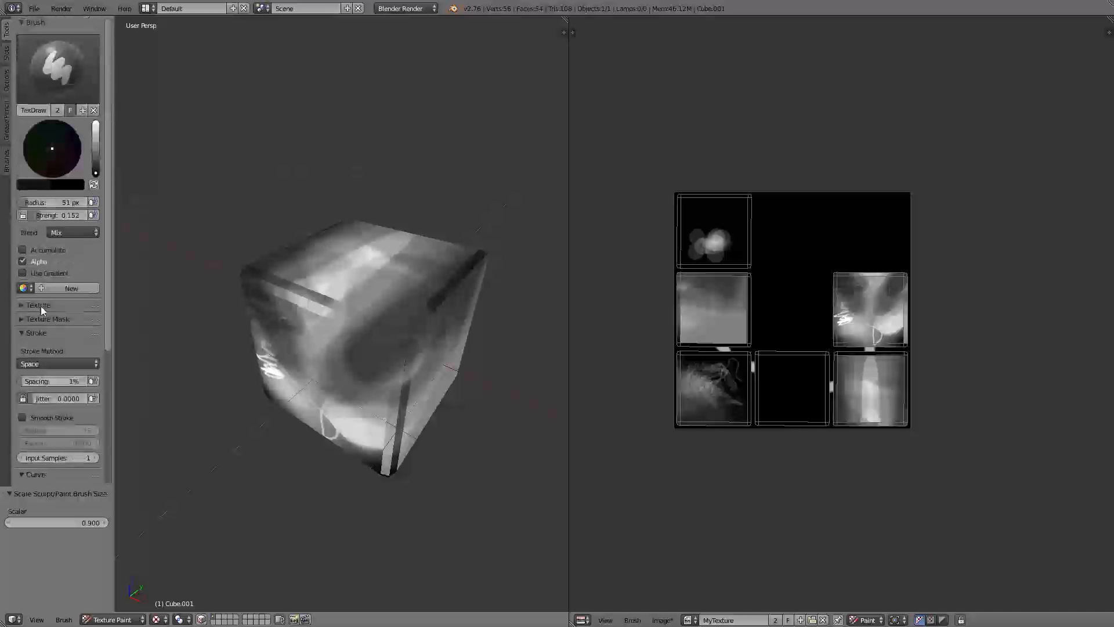
pyautogui.click(6, 159)
pyautogui.click(6, 125)
pyautogui.click(5, 85)
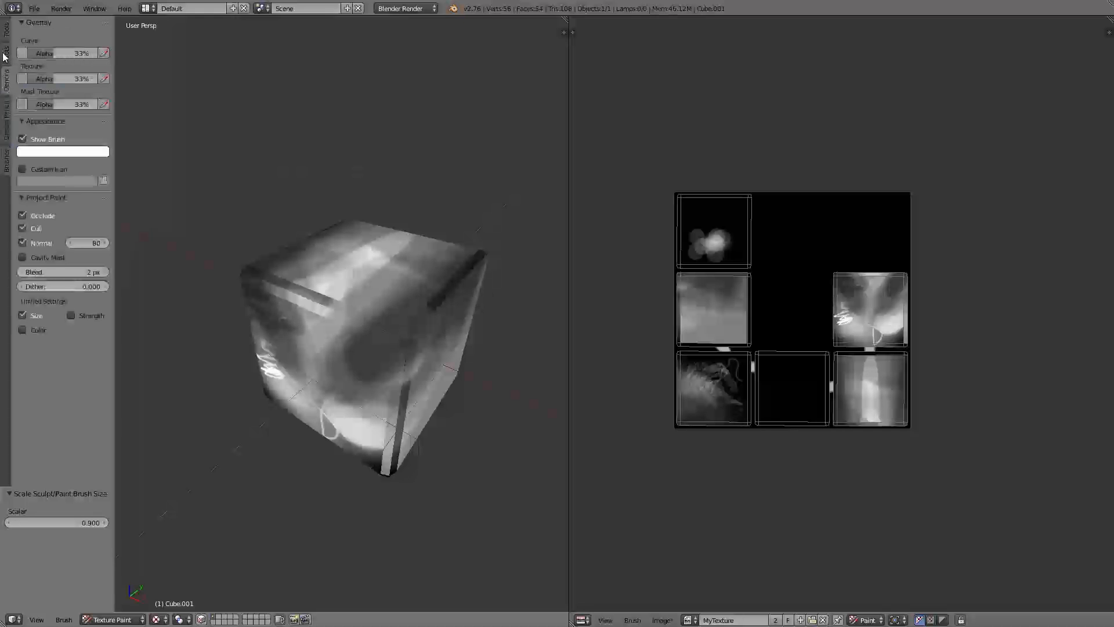
pyautogui.click(6, 54)
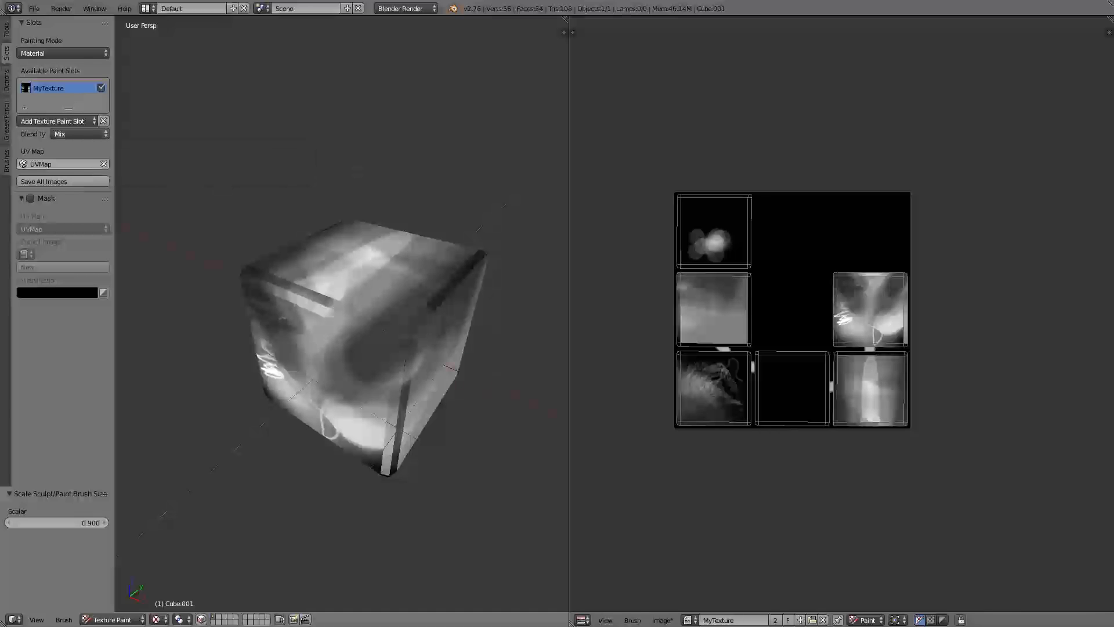
pyautogui.click(7, 30)
# Set the brush colour to light grey and paint strokes on the black cube face and directly on the MyTexture image.
pyautogui.moveTo(352, 381)
pyautogui.mouseDown(button='middle')
pyautogui.moveTo(409, 364)
pyautogui.moveTo(422, 372)
pyautogui.mouseUp(button='middle')
pyautogui.moveTo(387, 339)
pyautogui.mouseDown(button='middle')
pyautogui.moveTo(426, 340)
pyautogui.moveTo(472, 316)
pyautogui.moveTo(462, 298)
pyautogui.moveTo(404, 295)
pyautogui.moveTo(462, 315)
pyautogui.mouseUp(button='middle')
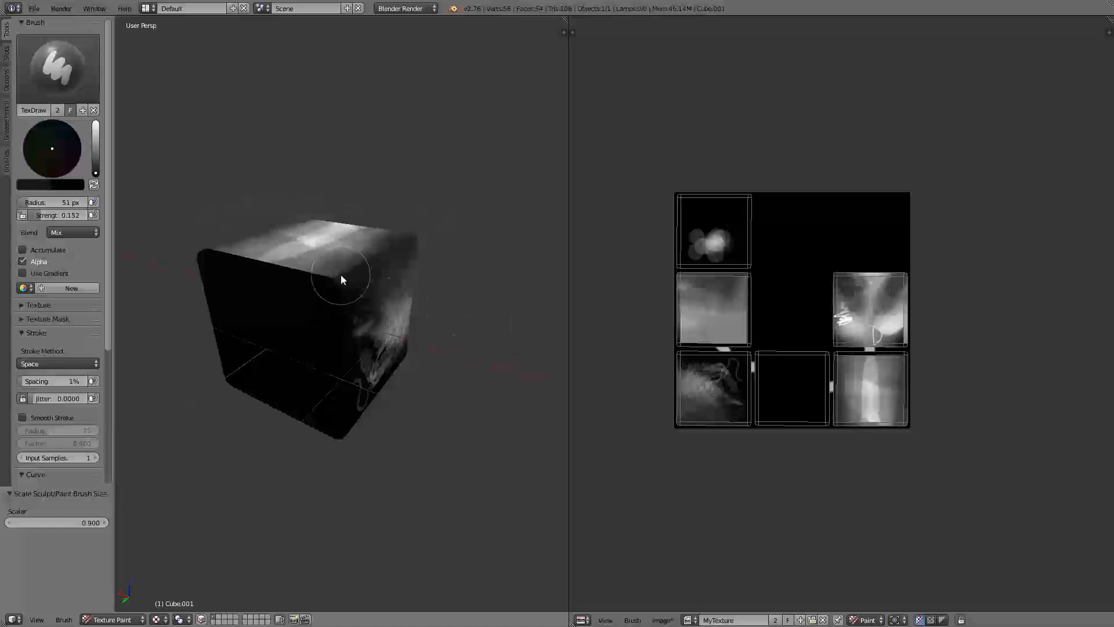
pyautogui.moveTo(96, 172); pyautogui.dragTo(95, 139)
pyautogui.moveTo(310, 277)
pyautogui.mouseDown()
pyautogui.moveTo(280, 267)
pyautogui.moveTo(346, 291)
pyautogui.mouseUp()
pyautogui.moveTo(751, 363)
pyautogui.mouseDown()
pyautogui.moveTo(734, 377)
pyautogui.moveTo(754, 365)
pyautogui.moveTo(765, 385)
pyautogui.moveTo(853, 380)
pyautogui.moveTo(832, 372)
pyautogui.moveTo(826, 345)
pyautogui.mouseUp()
pyautogui.moveTo(727, 269)
pyautogui.mouseDown()
pyautogui.moveTo(711, 263)
pyautogui.moveTo(715, 225)
pyautogui.mouseUp()
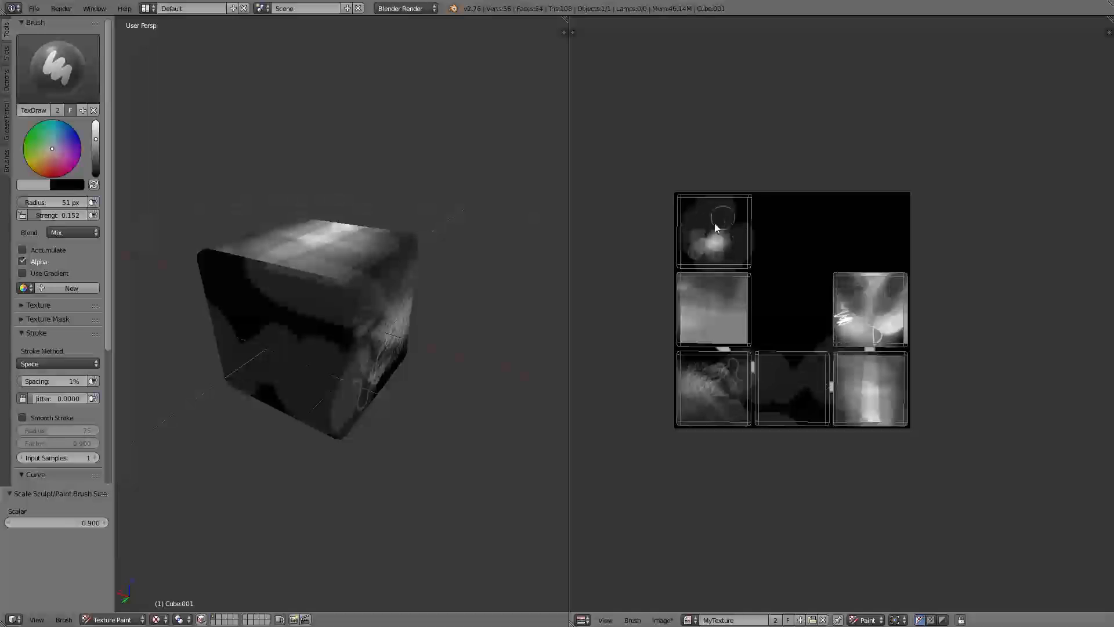
# Paint light grey dabs across the cube's upper corner where its faces meet and inspect the painted sides.
pyautogui.moveTo(219, 241); pyautogui.dragTo(373, 304, button='middle')
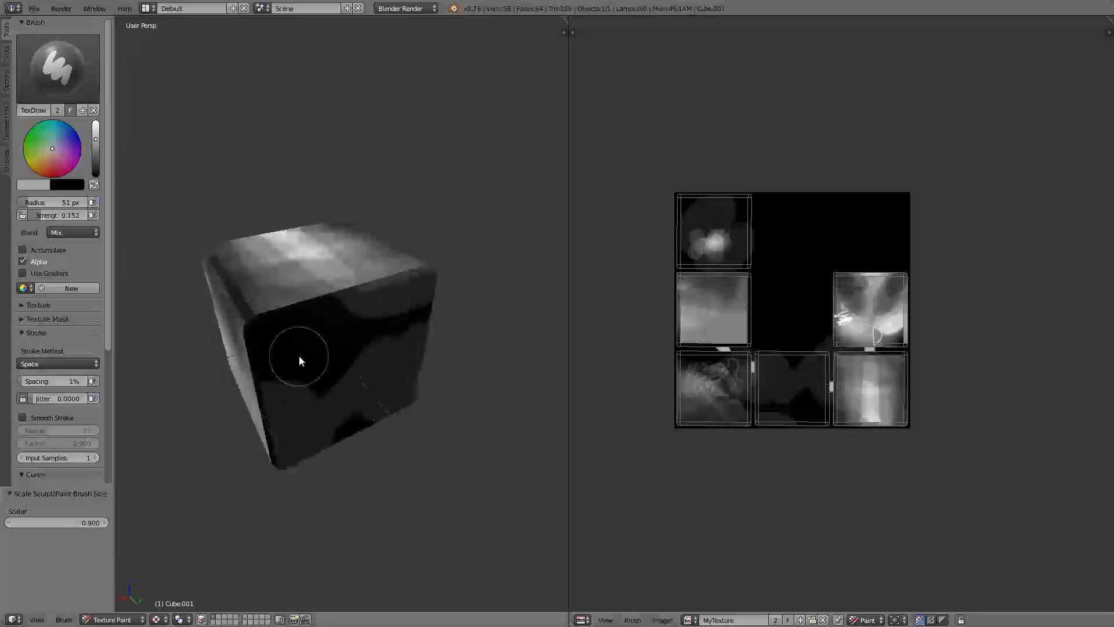
pyautogui.moveTo(299, 360); pyautogui.dragTo(339, 338, button='middle')
pyautogui.moveTo(339, 339)
pyautogui.mouseDown()
pyautogui.moveTo(354, 274)
pyautogui.moveTo(343, 312)
pyautogui.moveTo(340, 281)
pyautogui.moveTo(311, 267)
pyautogui.moveTo(348, 318)
pyautogui.moveTo(346, 296)
pyautogui.moveTo(380, 301)
pyautogui.mouseUp()
pyautogui.moveTo(378, 301); pyautogui.dragTo(287, 273, button='middle')
pyautogui.scroll(5, 289, 313)
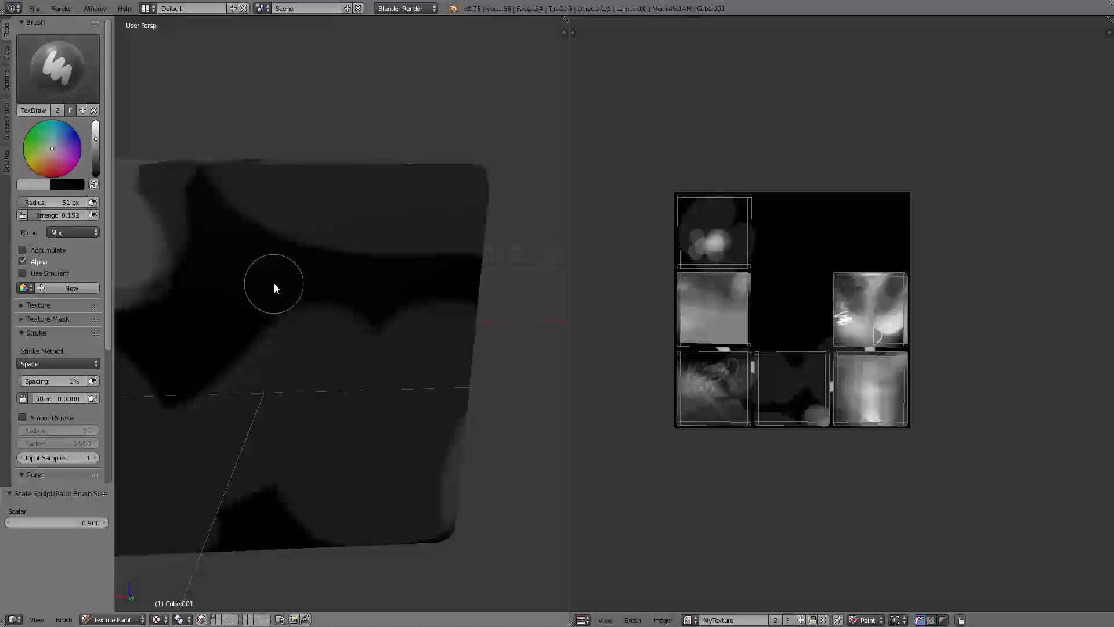
pyautogui.moveTo(283, 276); pyautogui.dragTo(117, 250, button='middle')
pyautogui.scroll(-6, 477, 264)
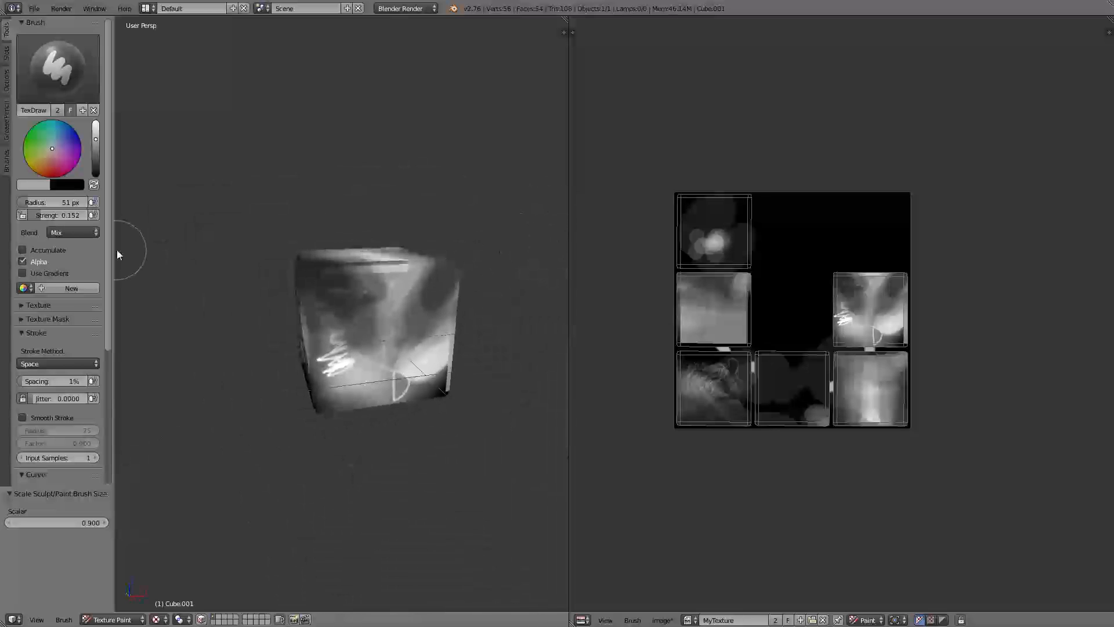